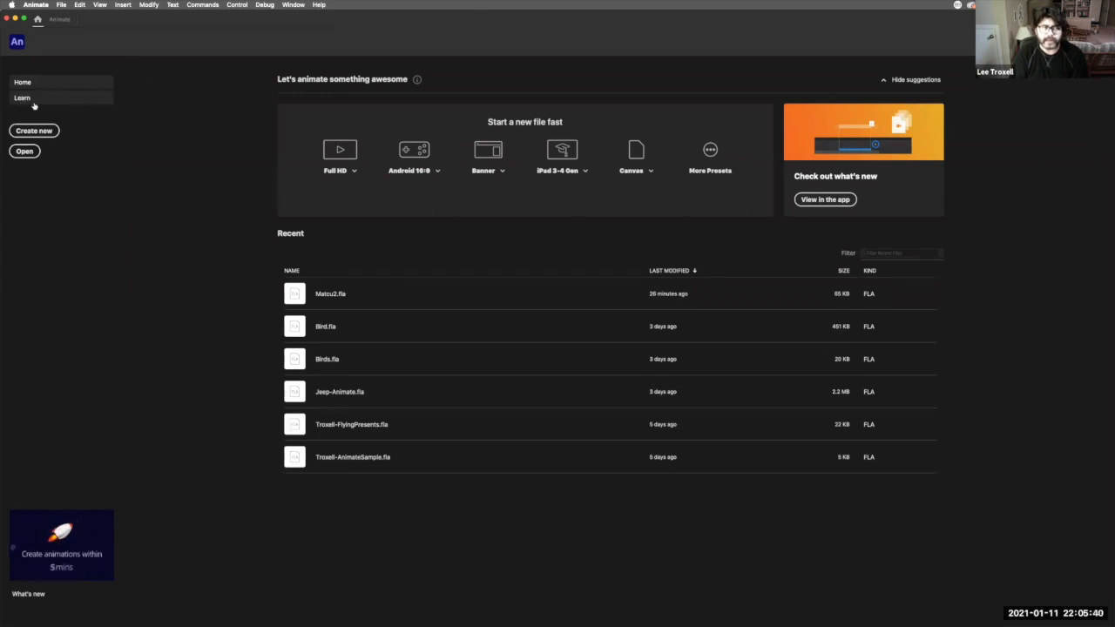
- Open the Pig Run hands-on tutorial and continue past its introduction
click(24, 99)
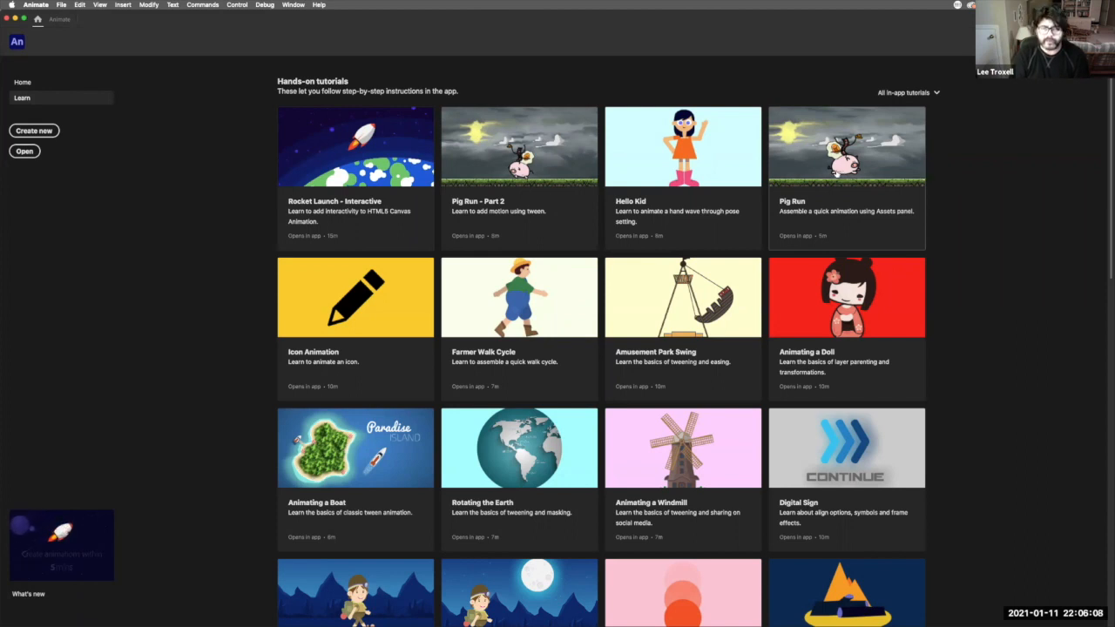
click(837, 172)
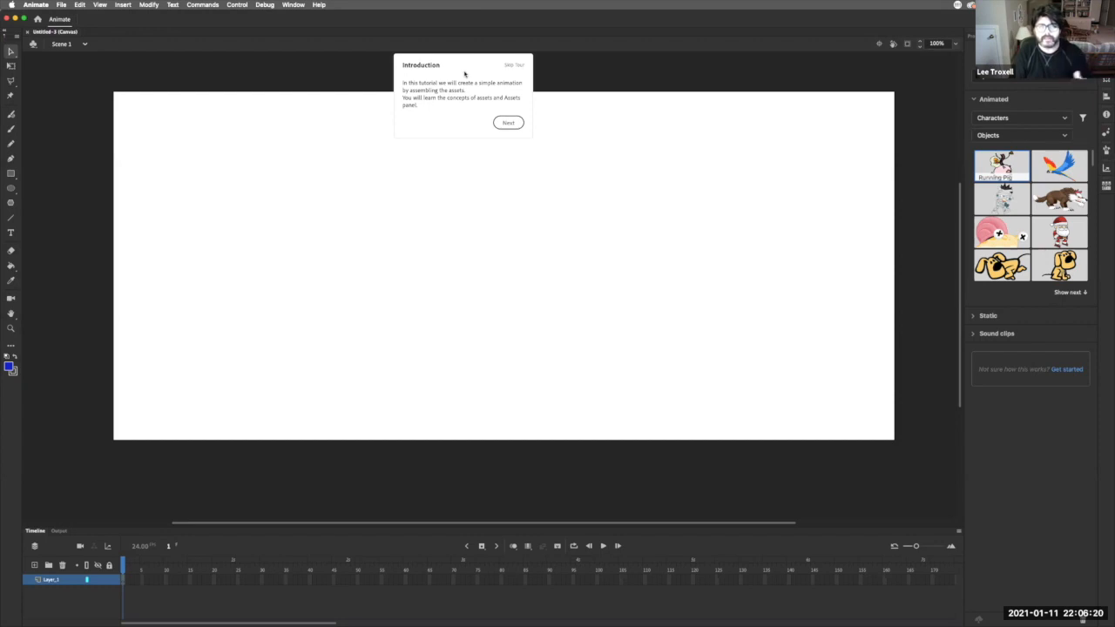
drag(446, 64, 735, 71)
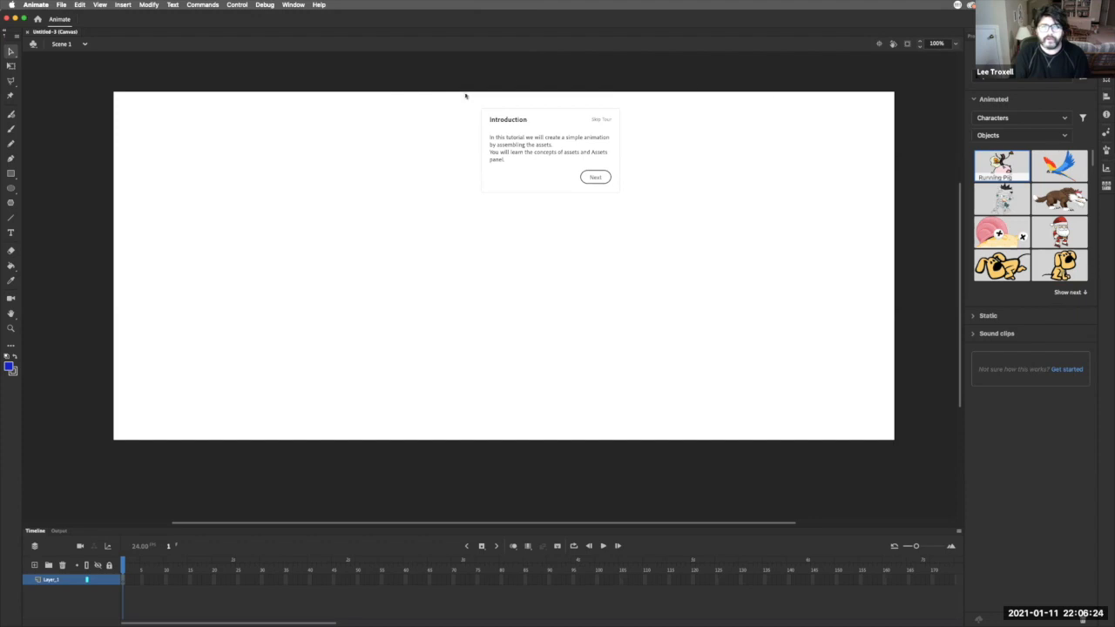
drag(534, 120, 467, 73)
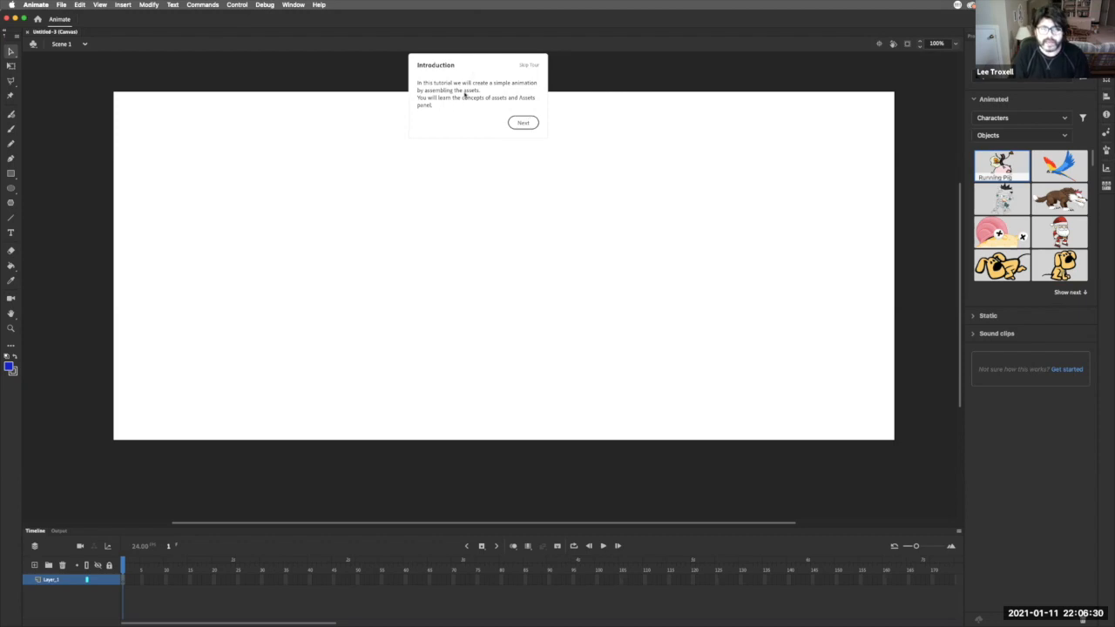
click(524, 124)
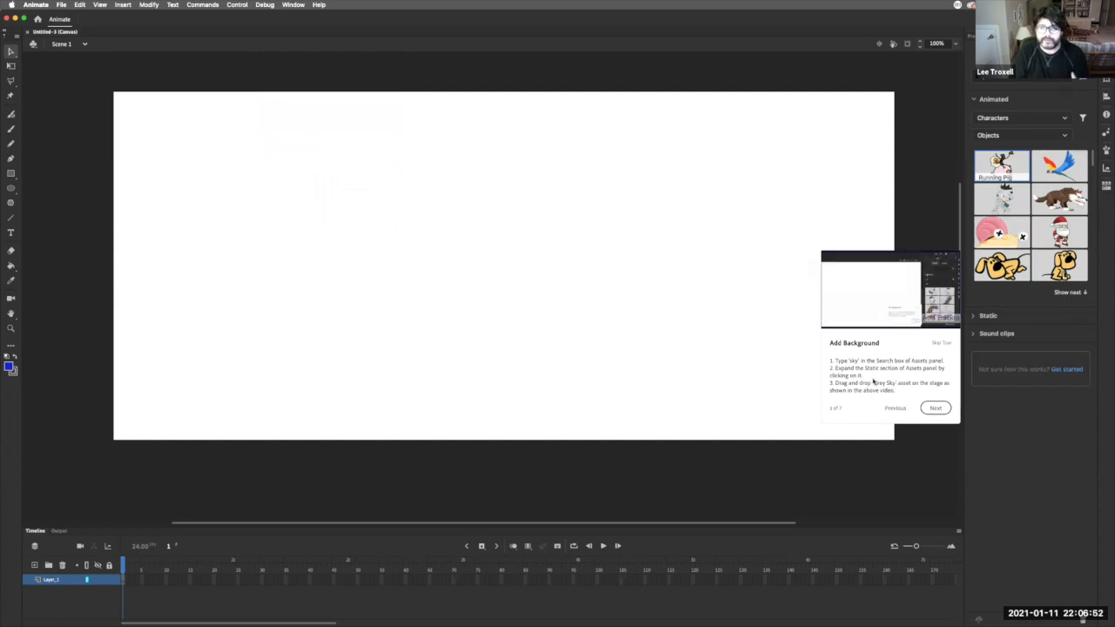
- Search the assets for "sky", place the static Grey Sky asset on the stage, and advance the tutorial
click(1023, 77)
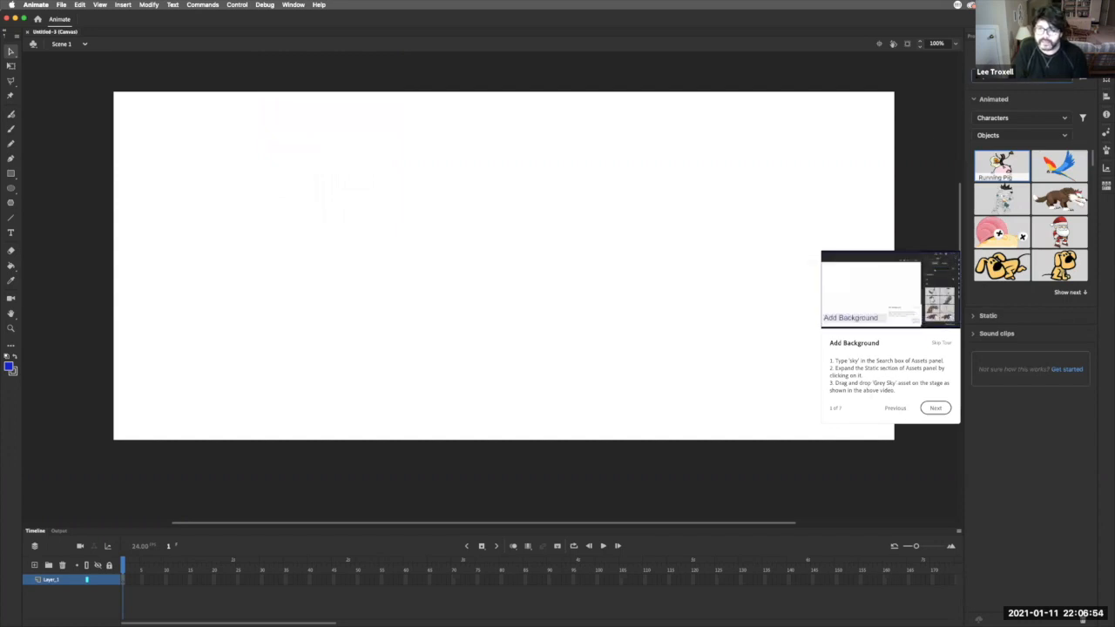
text(sky)
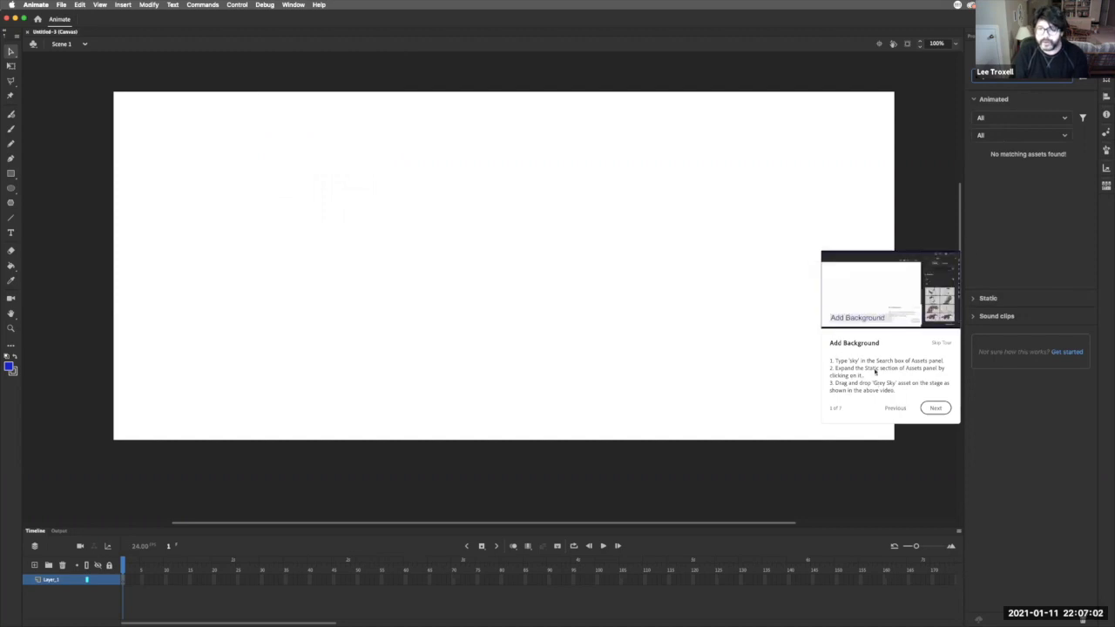
click(974, 299)
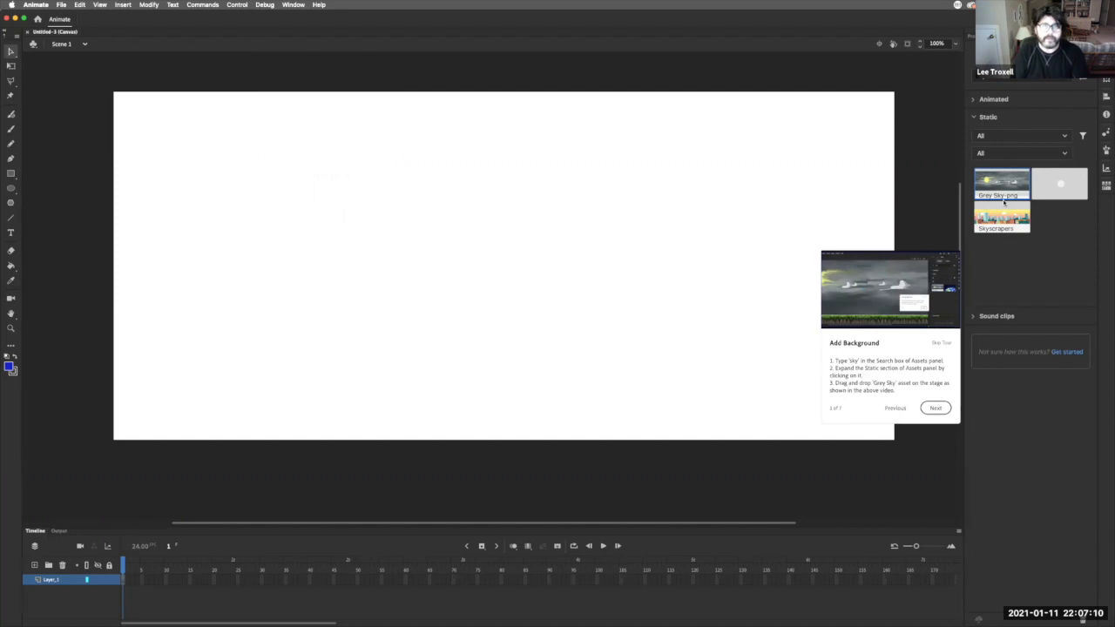
drag(1003, 194, 448, 242)
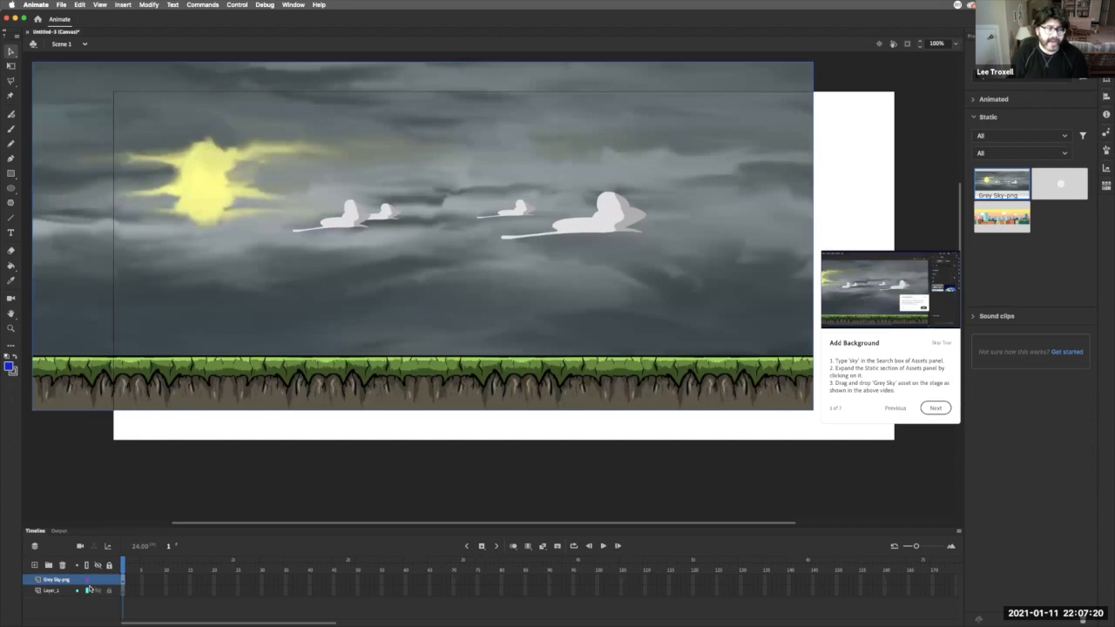
click(935, 409)
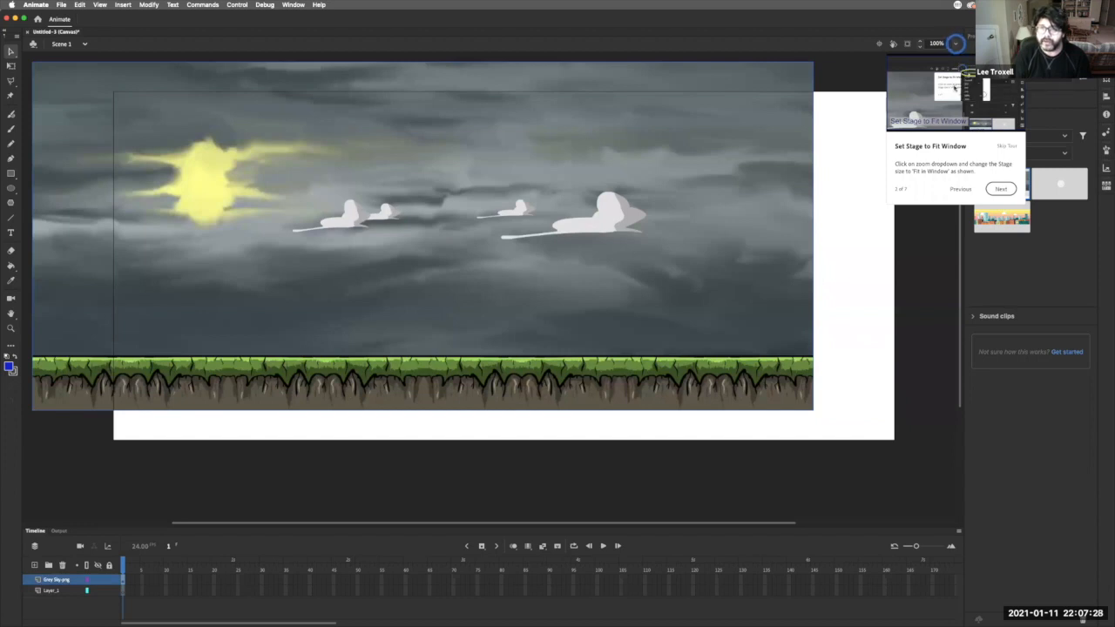
- Fit the stage in the window and align the Grey Sky background exactly with the stage edges, advancing the tutorial
click(956, 44)
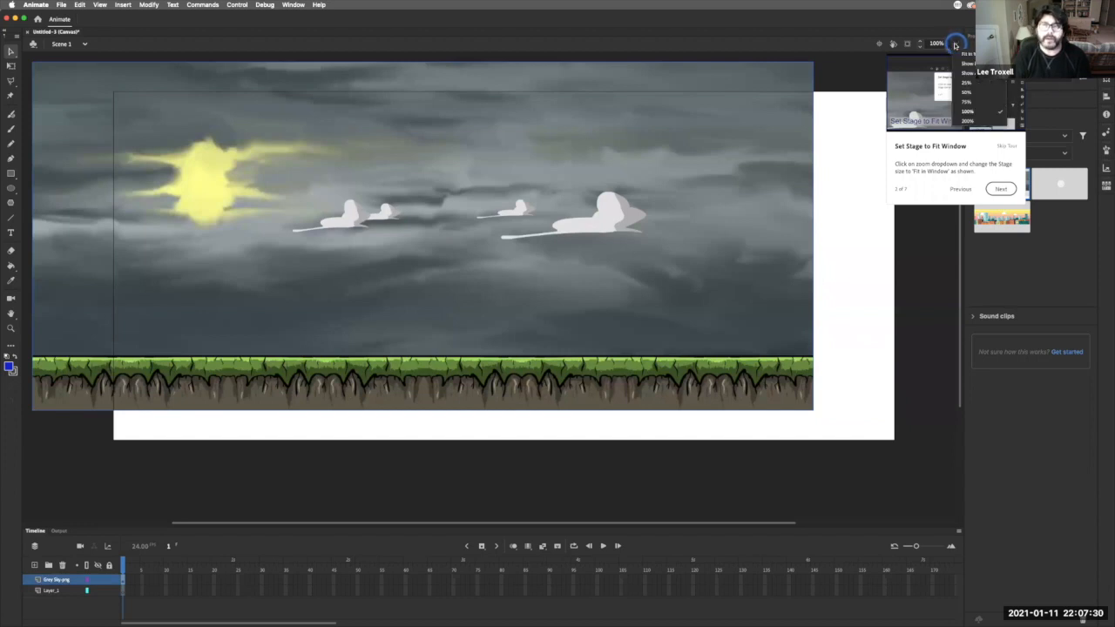
click(967, 54)
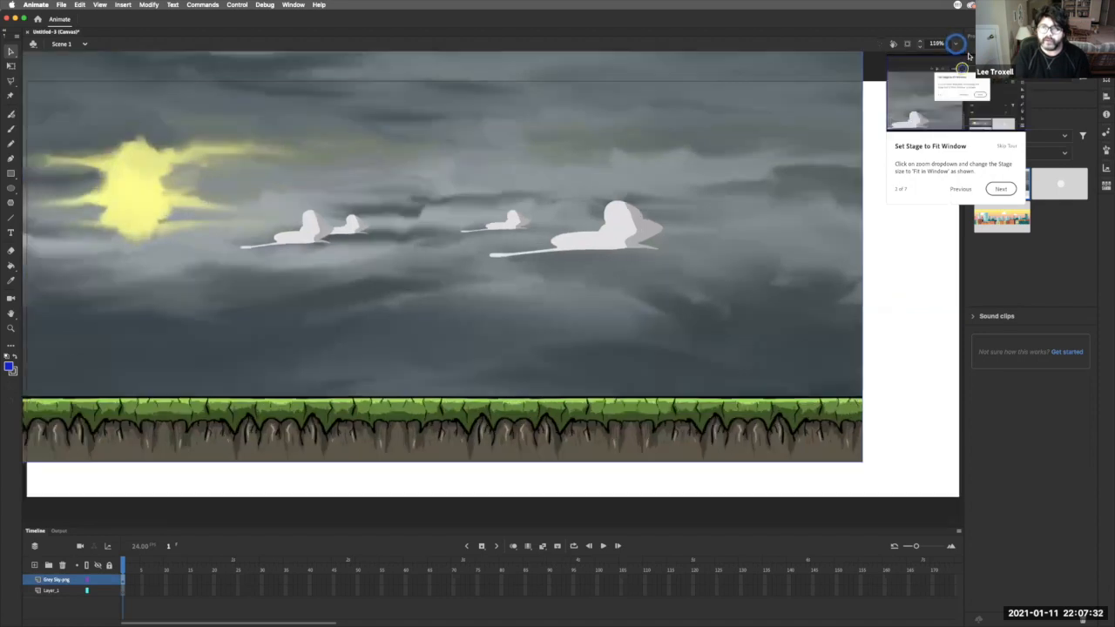
click(1001, 189)
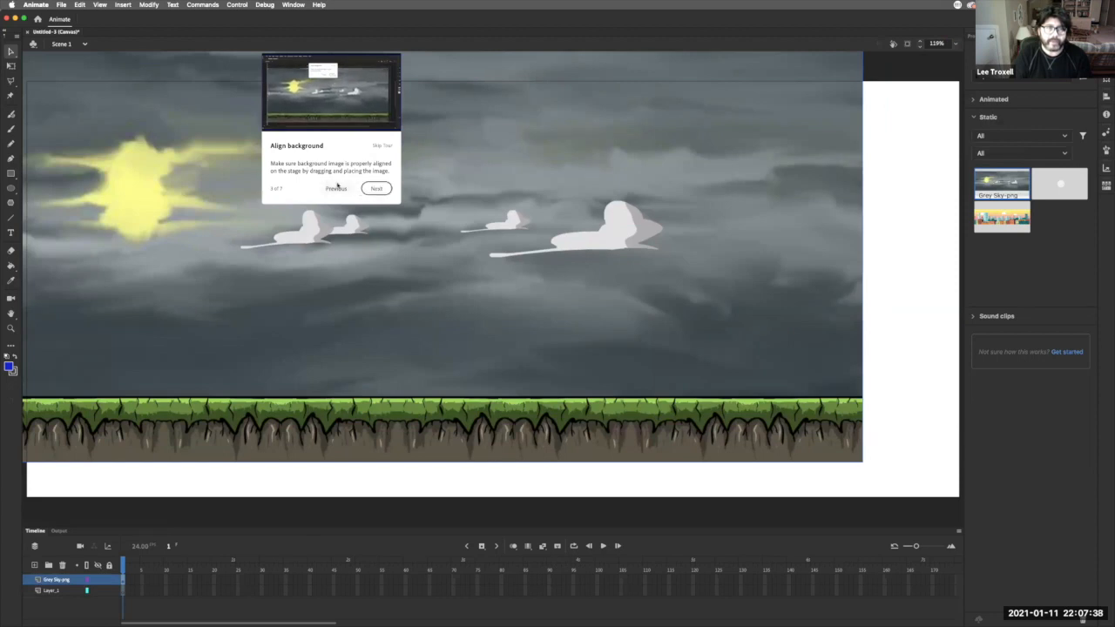
drag(589, 281, 687, 311)
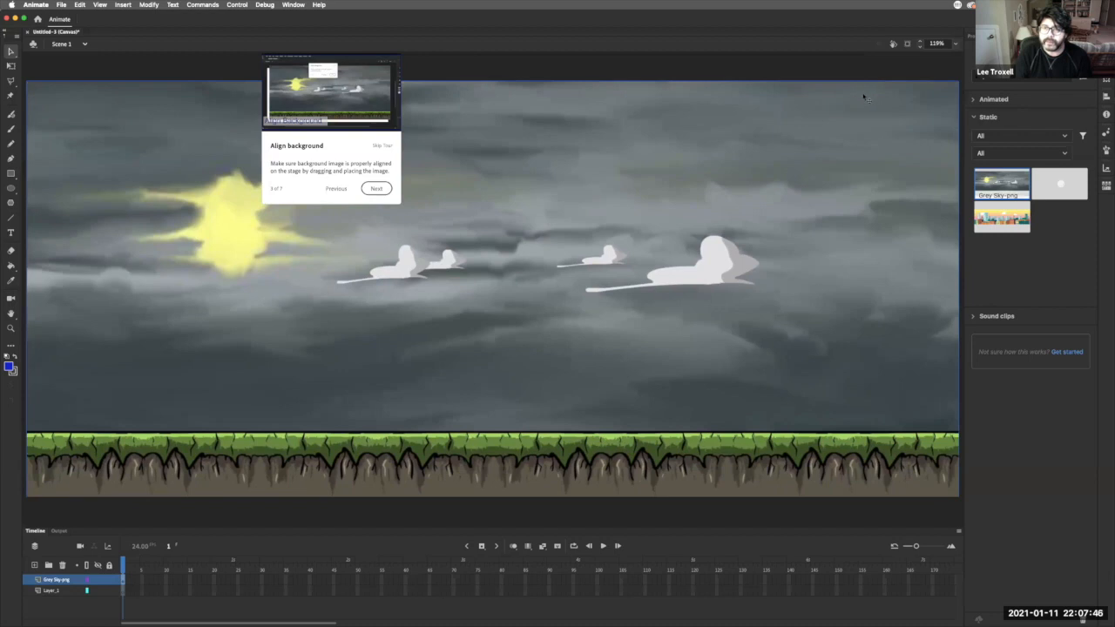
click(377, 189)
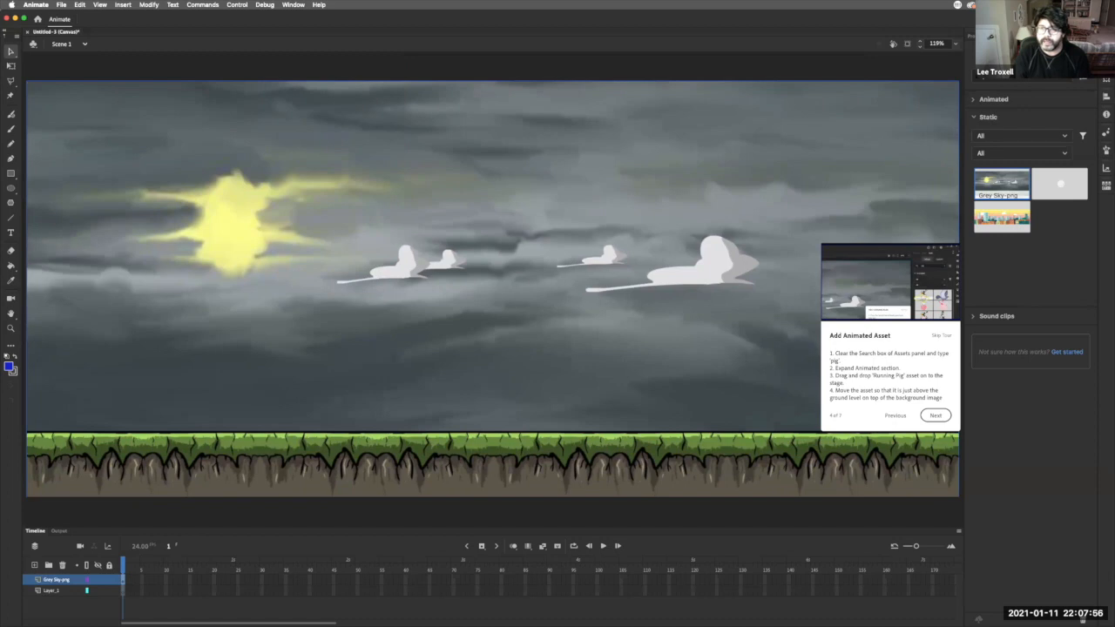
- Search the assets for "pig" and place the animated Running Pig just above the ground in the left half of the scene
key(BackSpace)
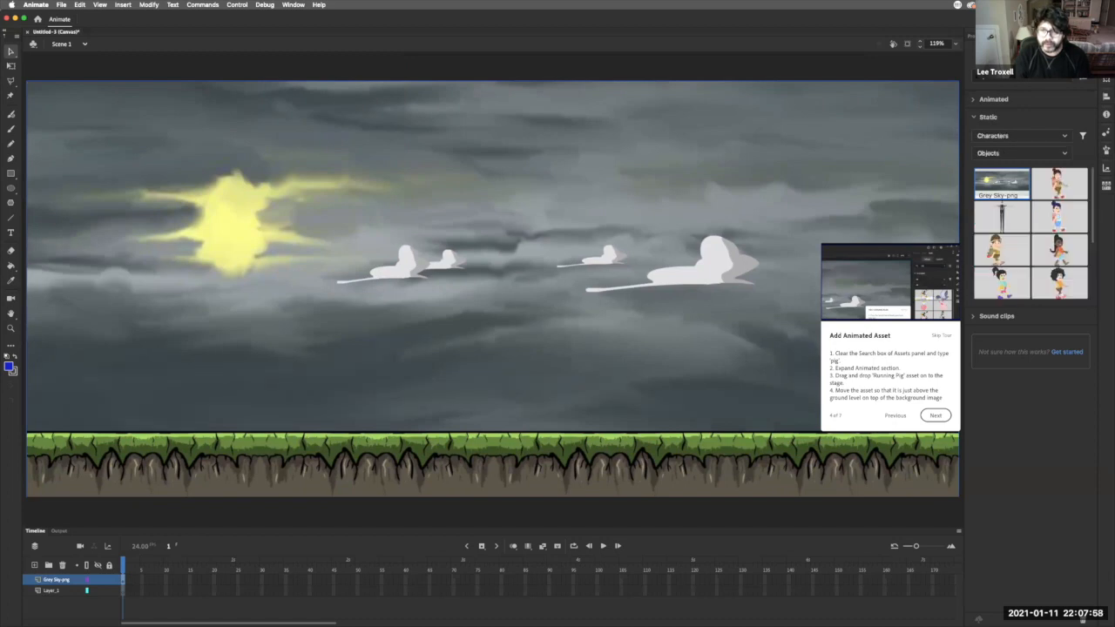
text(pig)
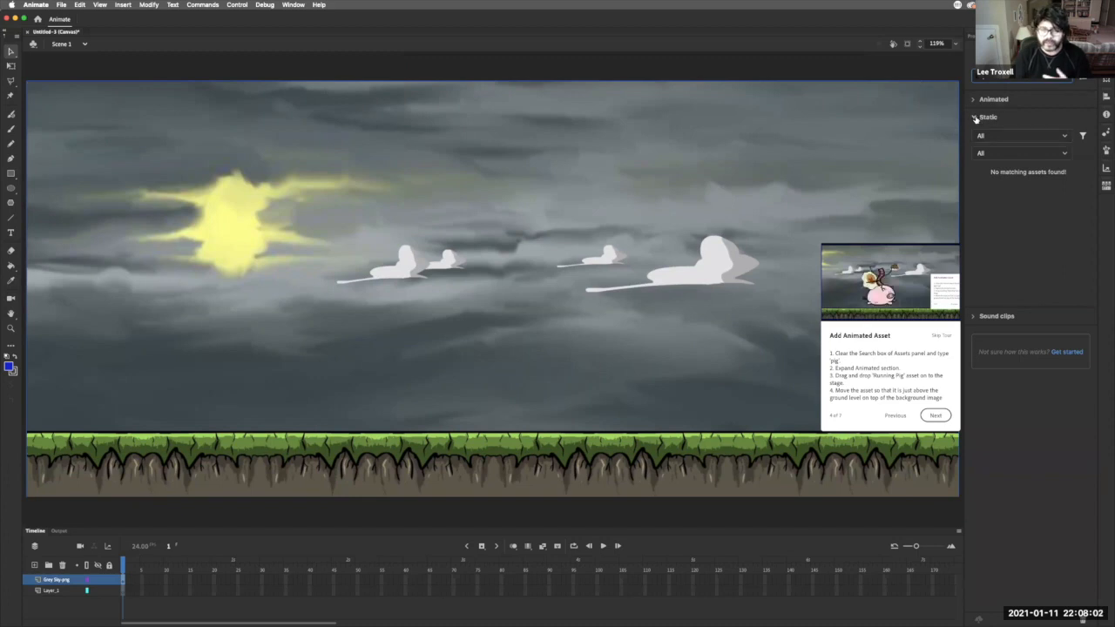
click(974, 100)
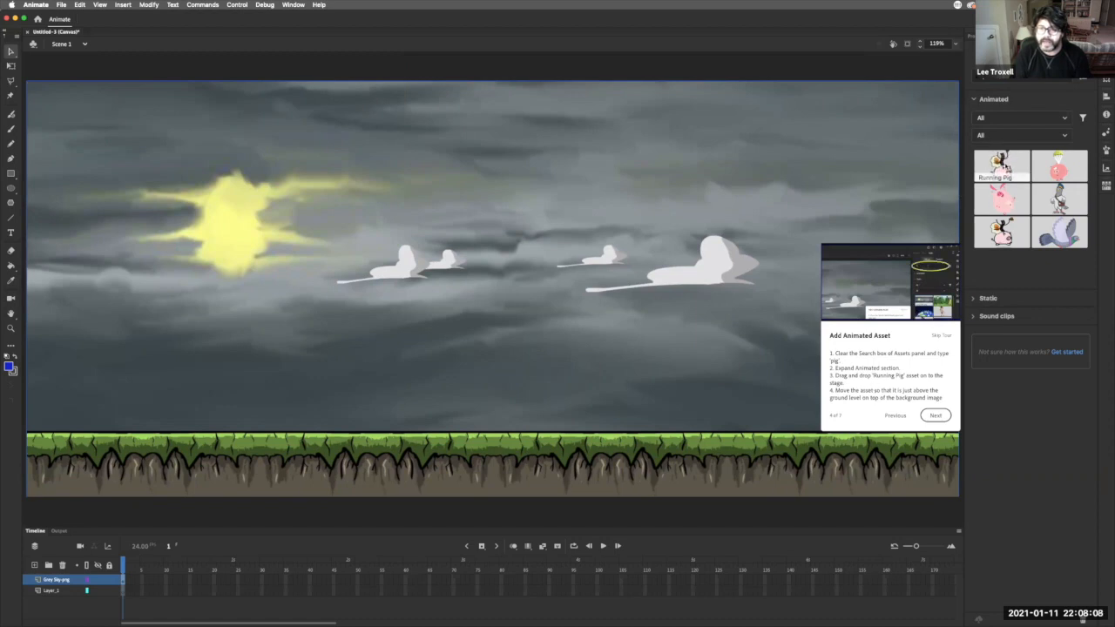
drag(1008, 168, 716, 144)
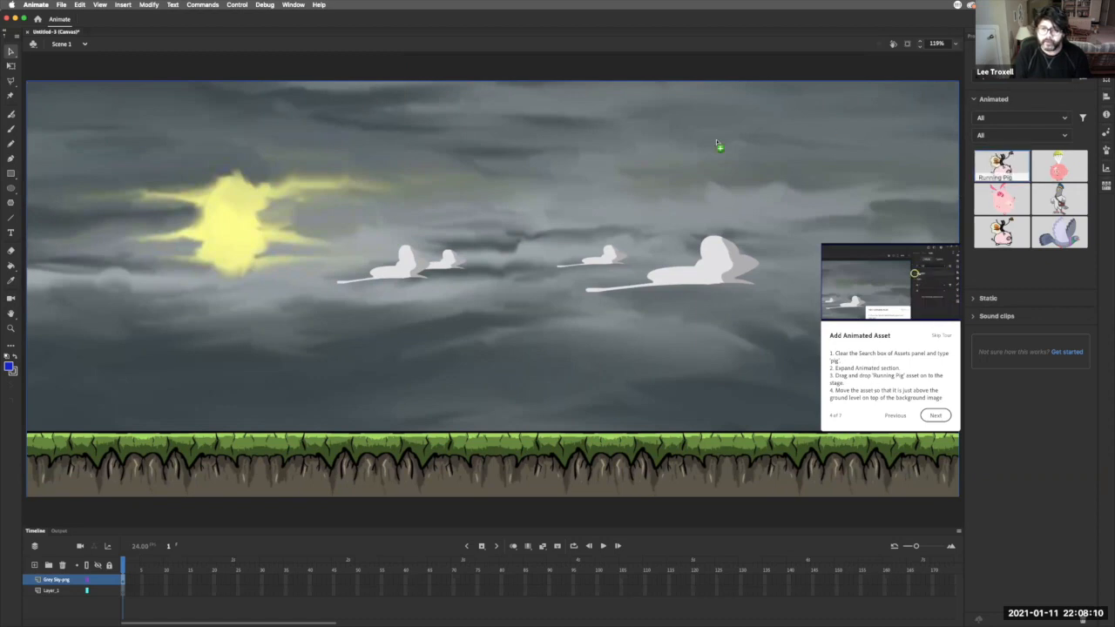
drag(444, 239, 423, 300)
drag(422, 360, 377, 365)
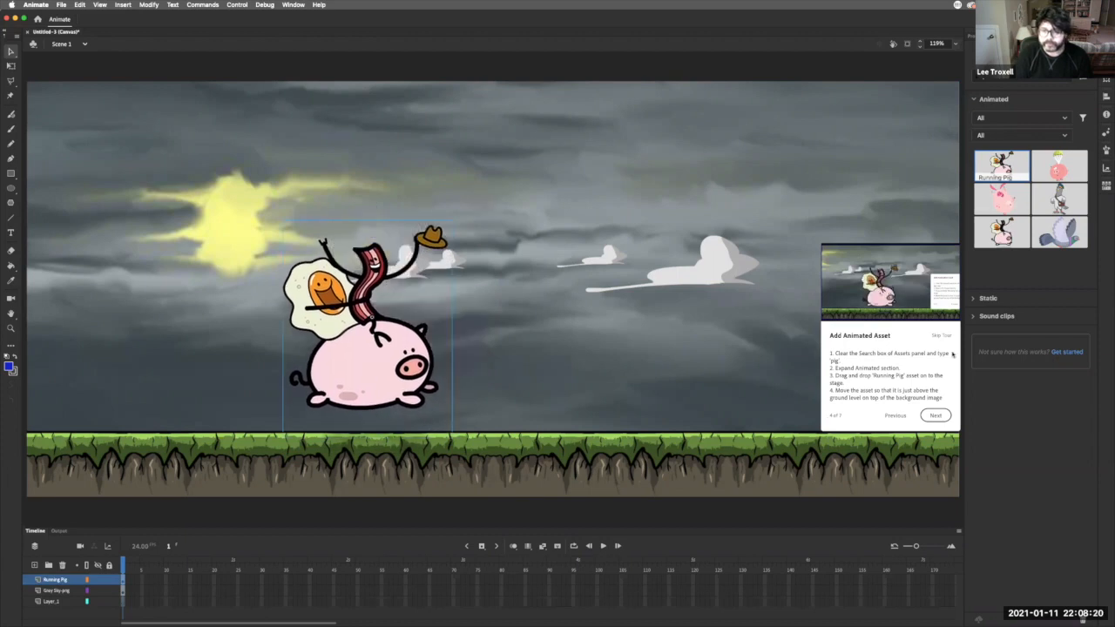
click(936, 417)
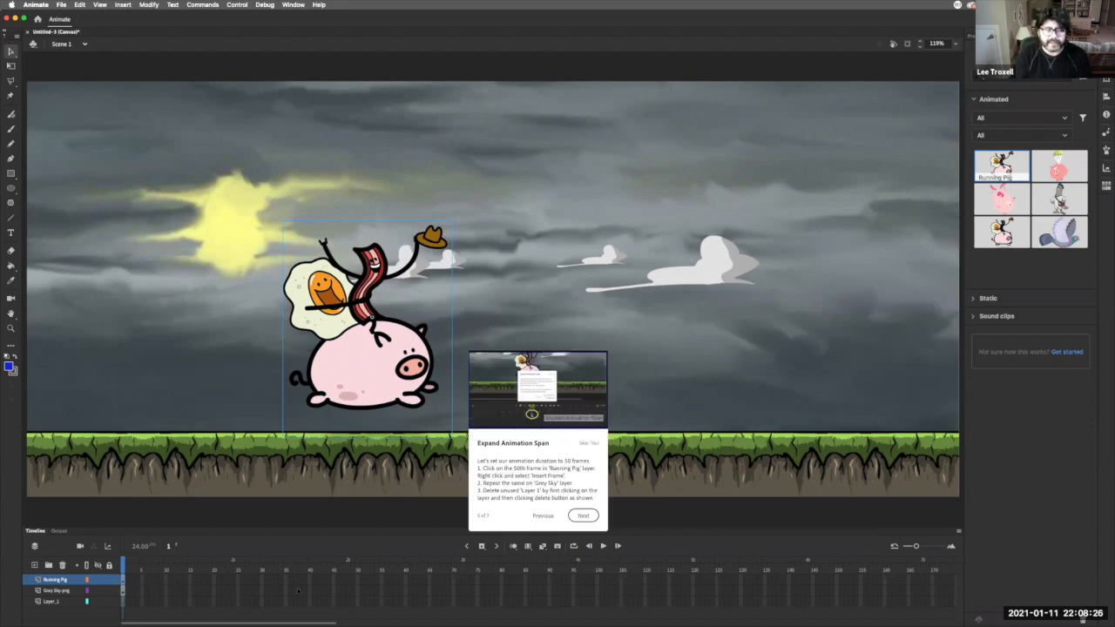
- Extend the Running Pig layer by inserting a frame at frame 50
click(357, 579)
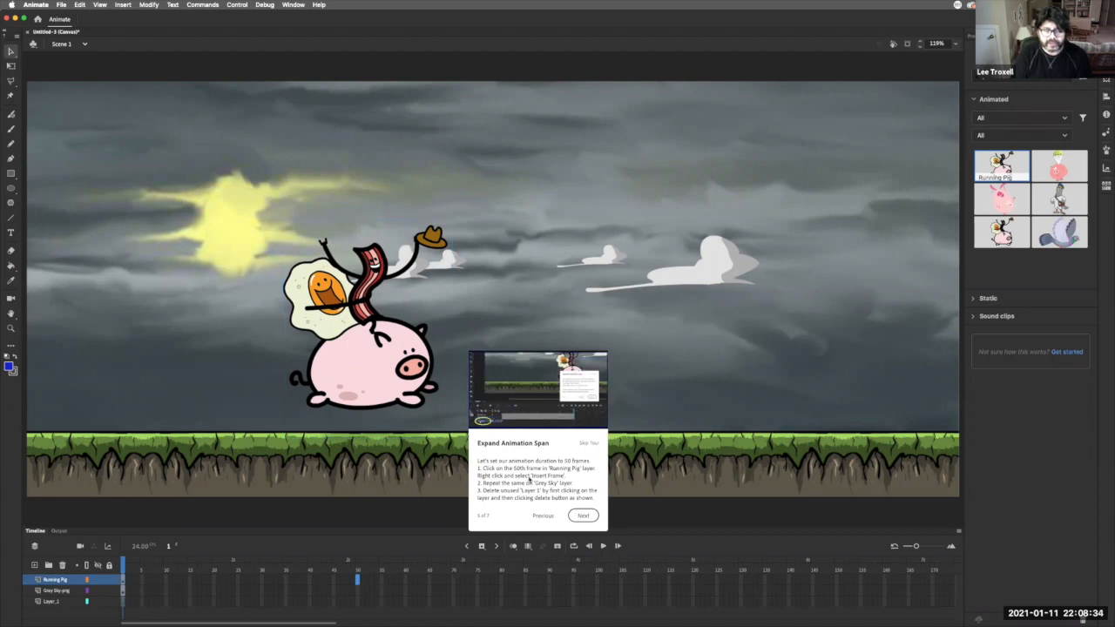
click(122, 5)
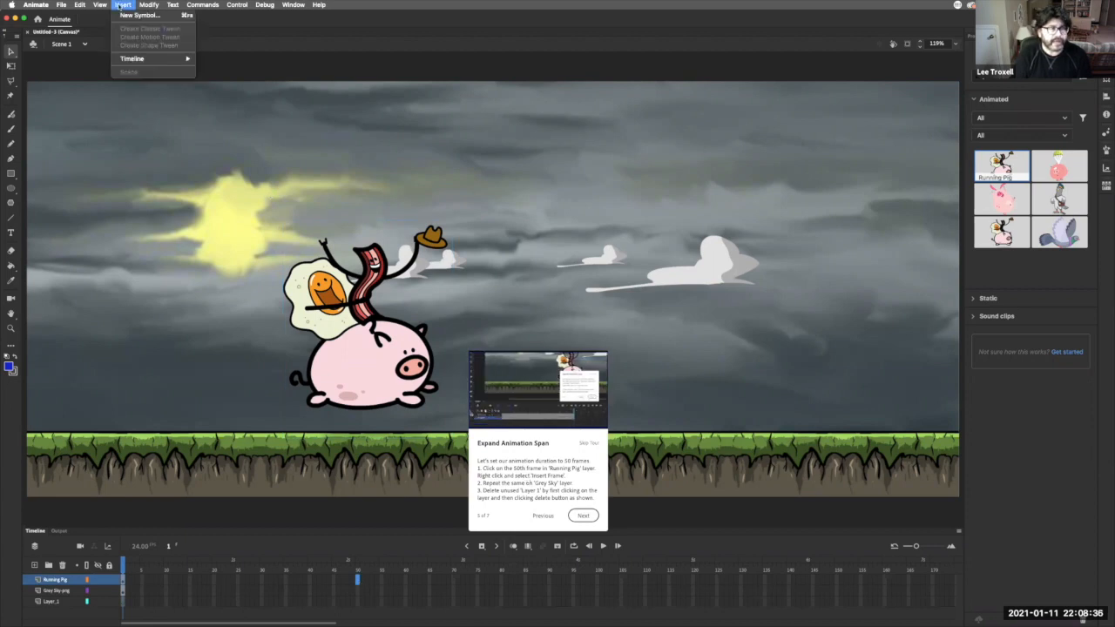
mouse_move(143, 59)
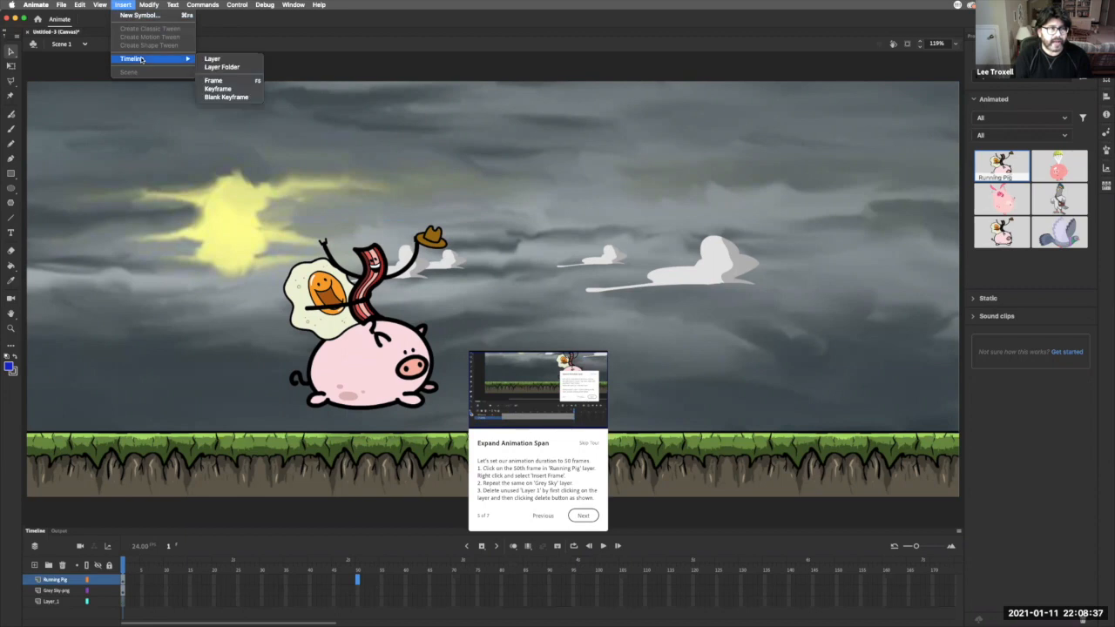
click(229, 81)
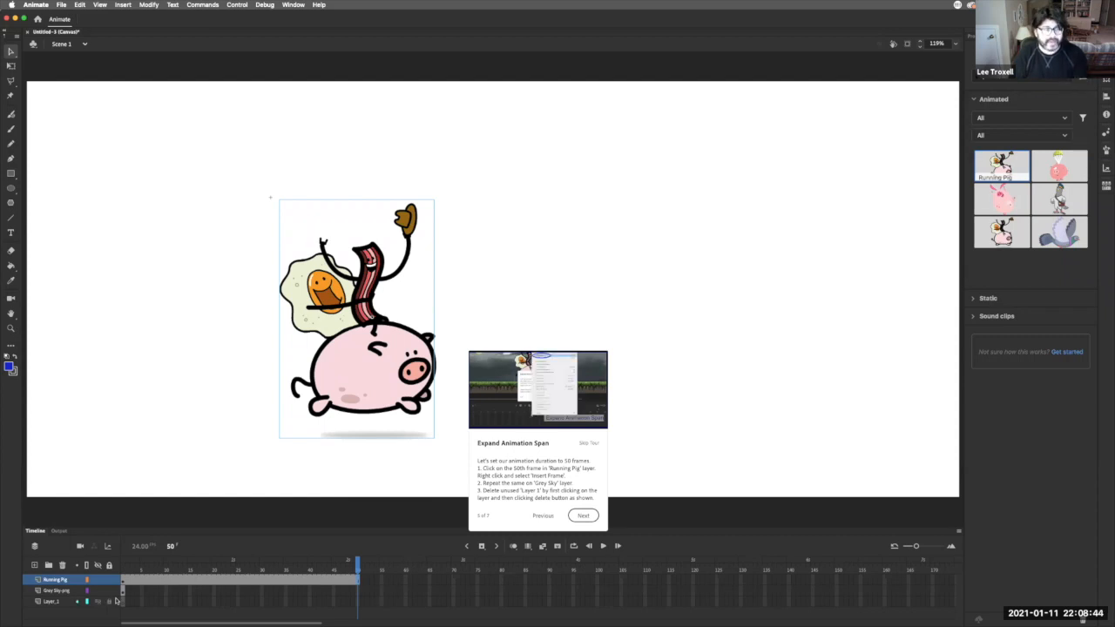
- Insert a frame at frame 50 on the Grey Sky-png layer and delete the unused Layer_1
click(360, 591)
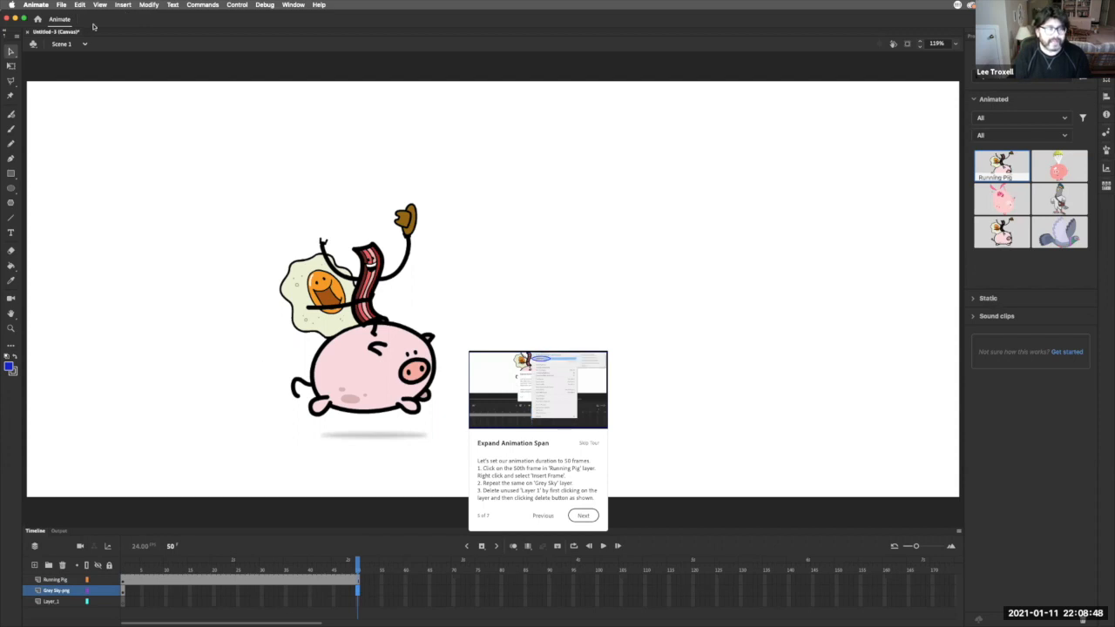
click(122, 4)
mouse_move(175, 59)
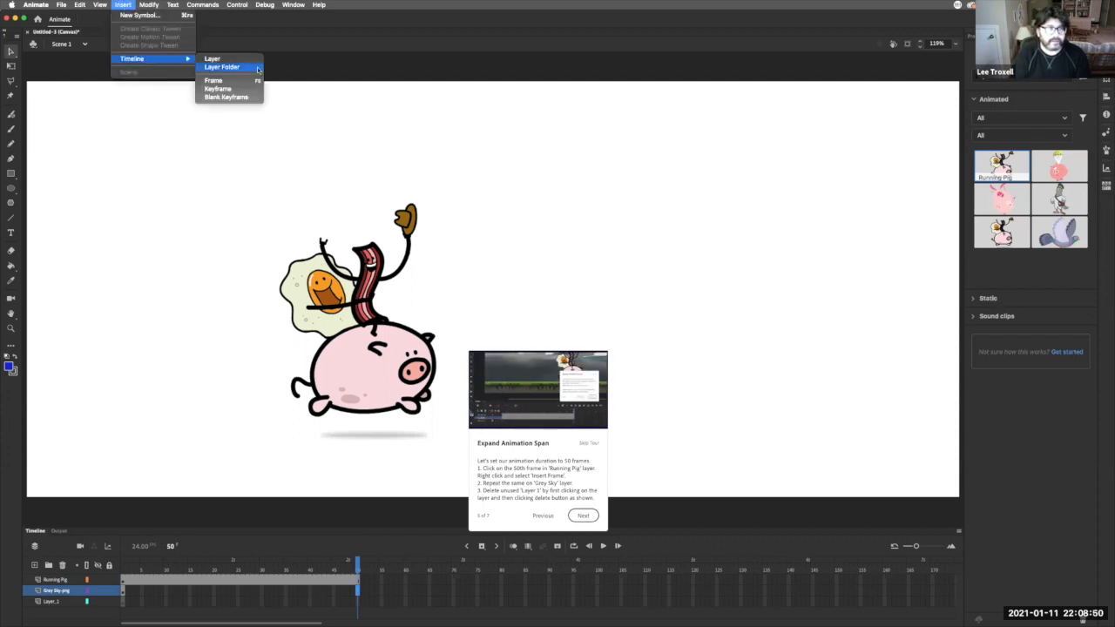
click(250, 82)
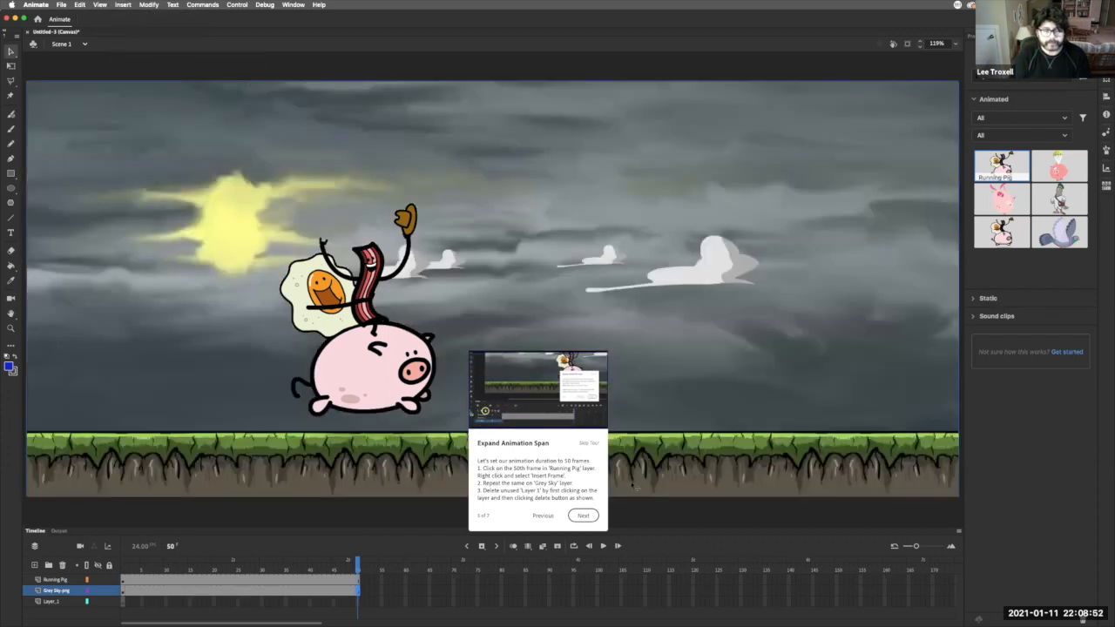
click(59, 602)
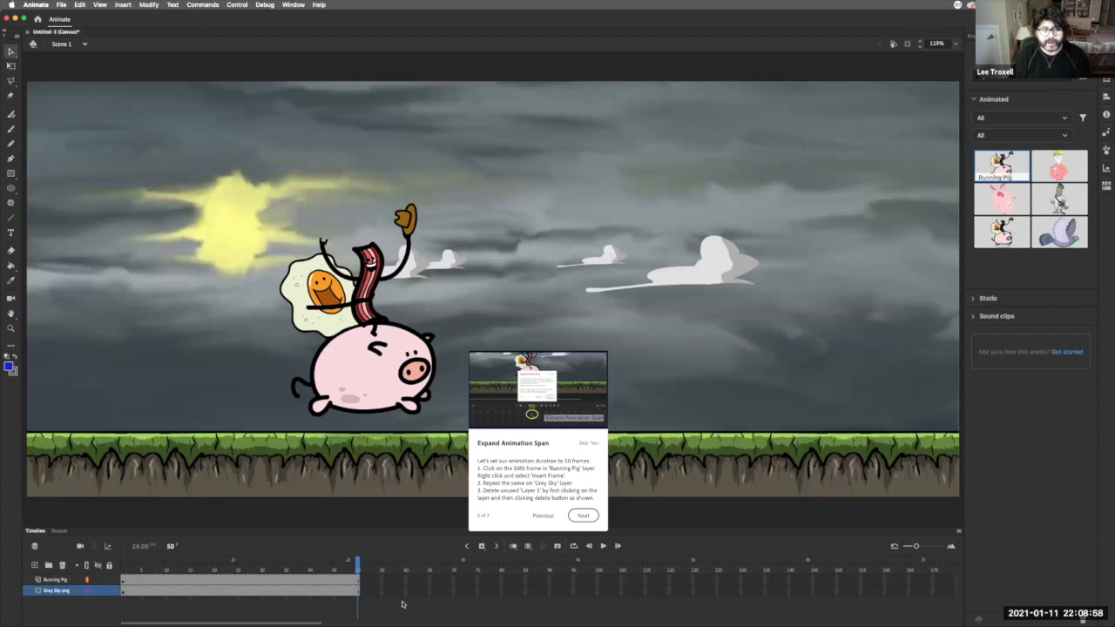
click(582, 516)
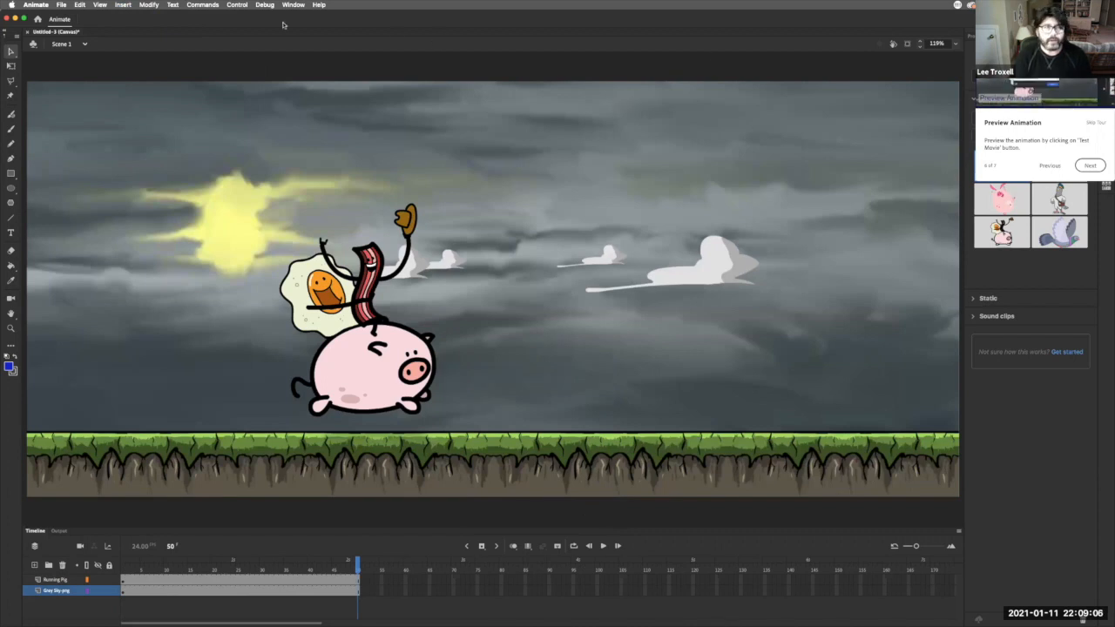
- Test the movie in the browser, watch the running pig animation, and minimize the preview window
click(238, 5)
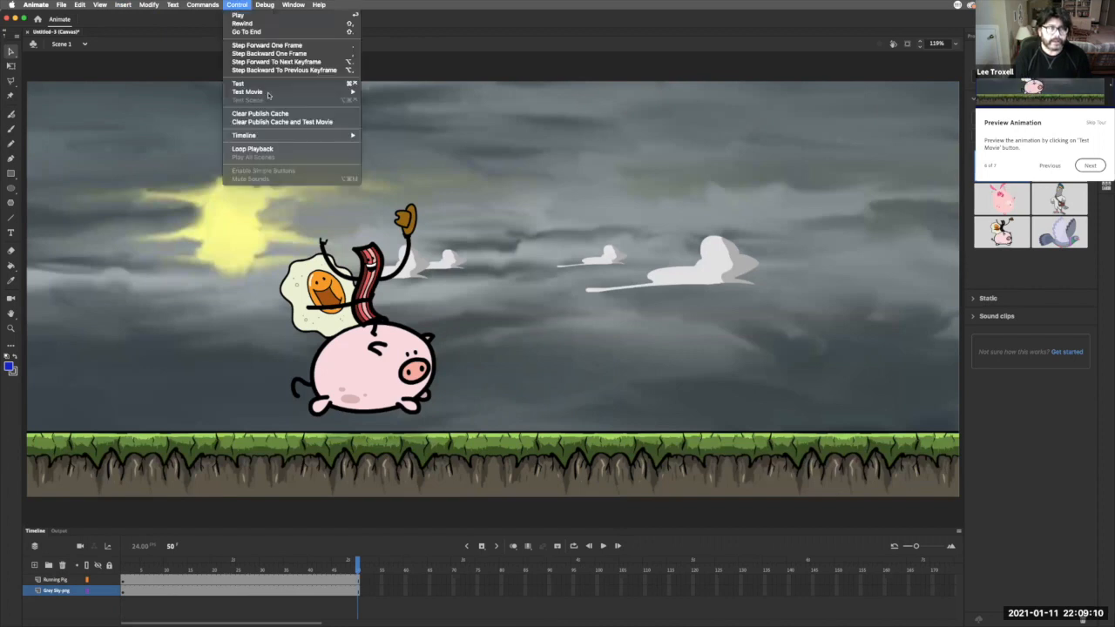
mouse_move(270, 94)
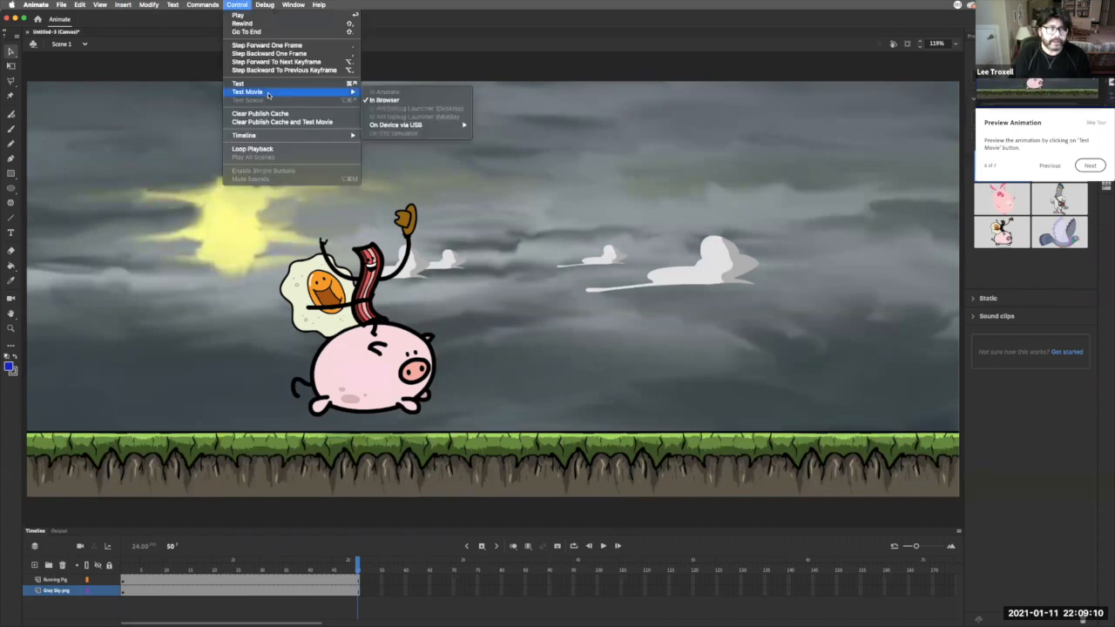
click(430, 103)
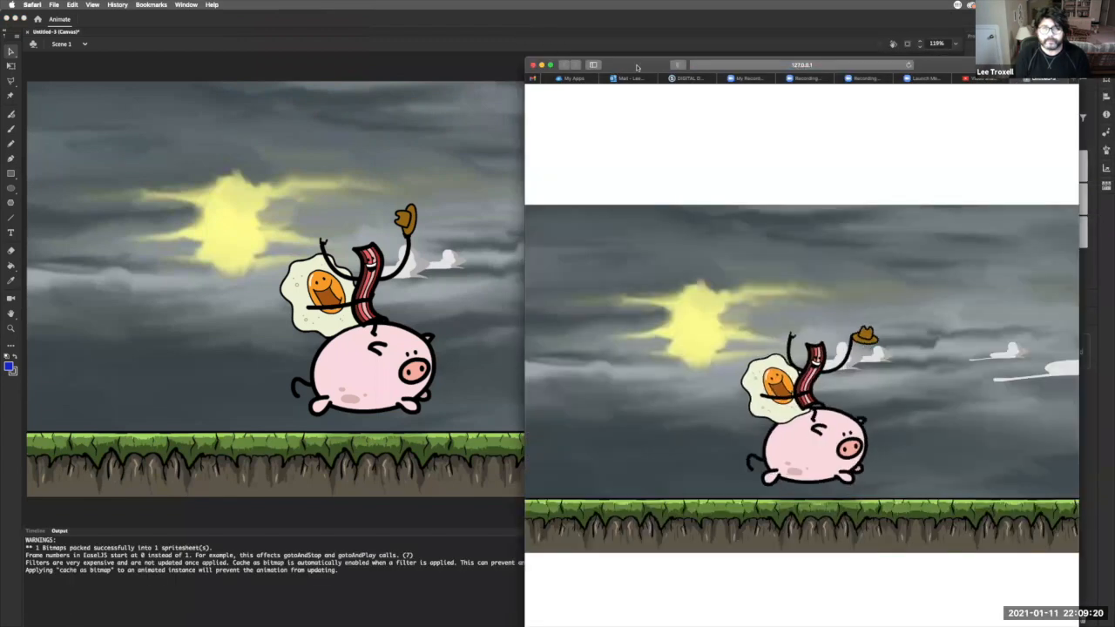
drag(568, 63, 298, 25)
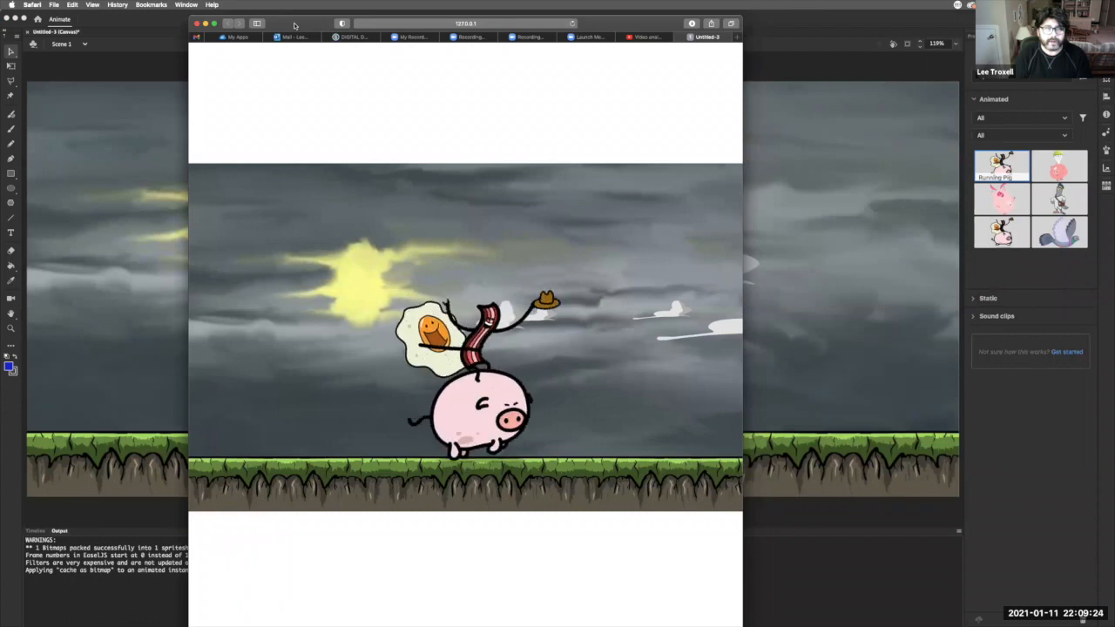
click(205, 24)
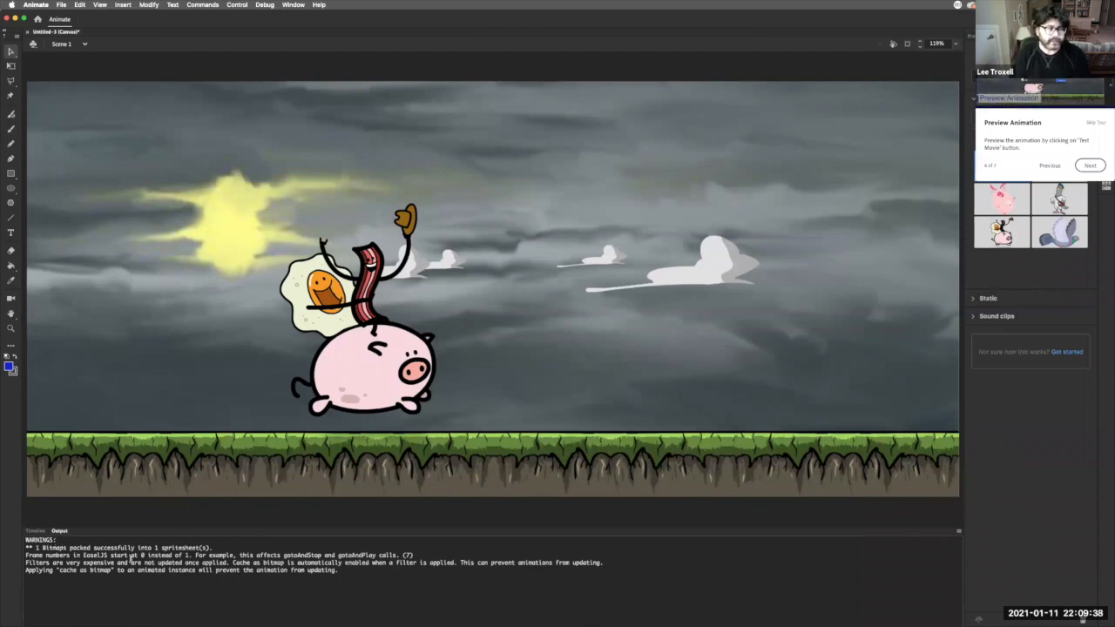
- At frame 1, view the stage at 75% and move the Running Pig just outside the stage's left edge
click(35, 531)
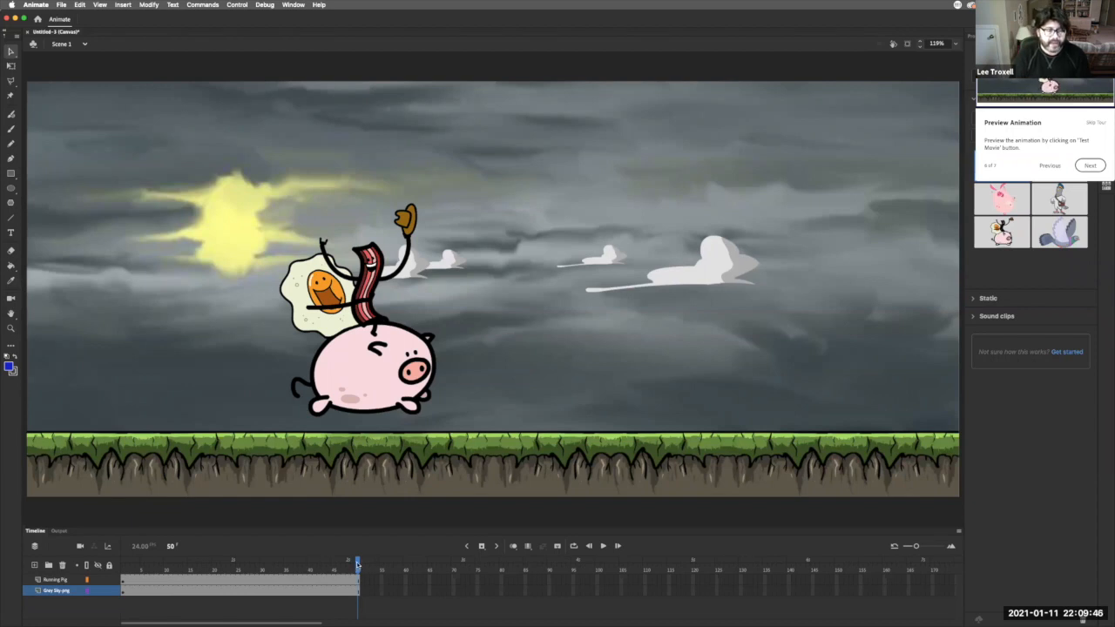
drag(356, 564, 122, 562)
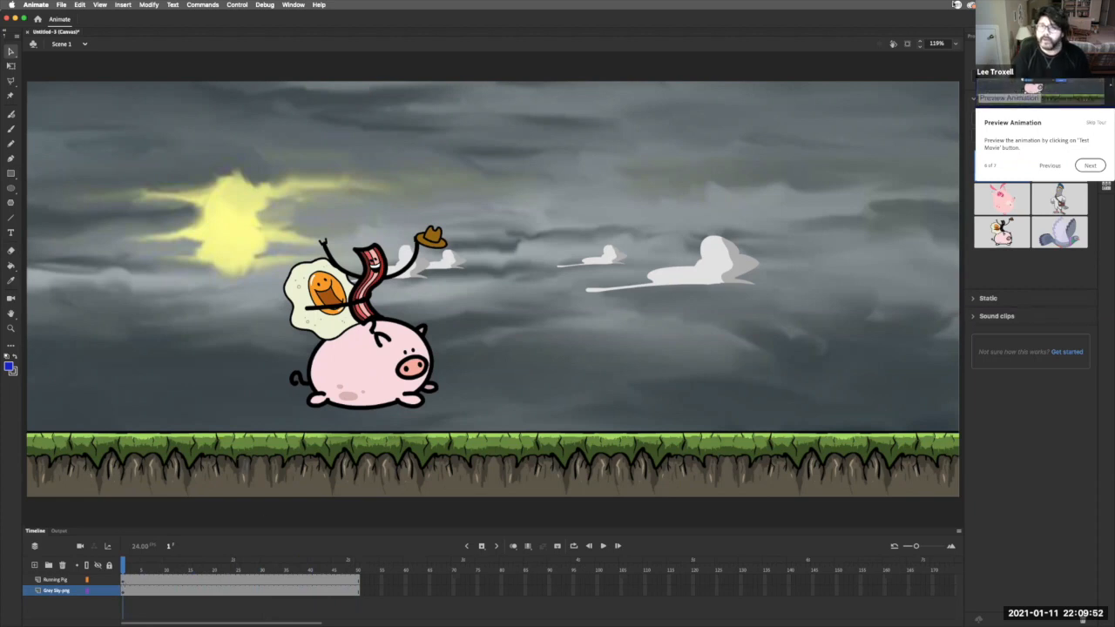
click(955, 46)
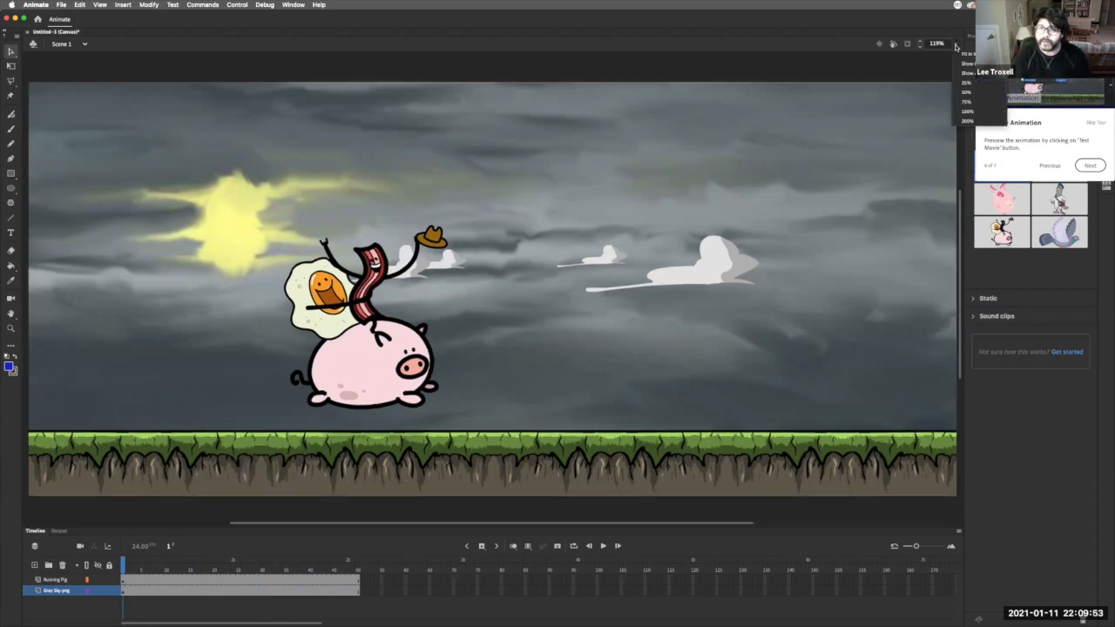
click(972, 102)
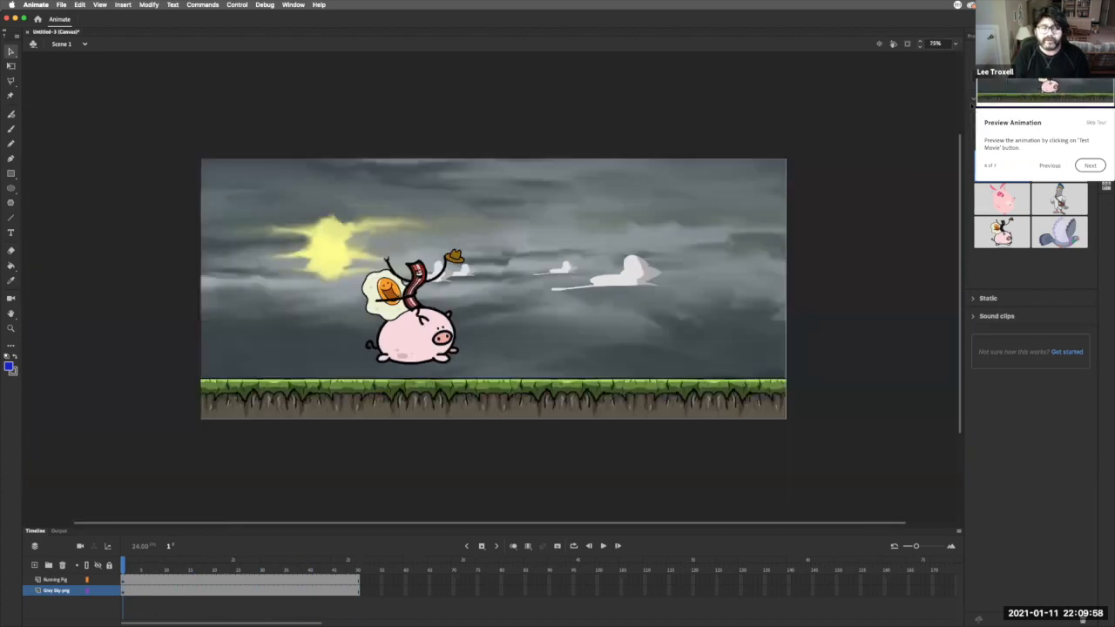
click(418, 348)
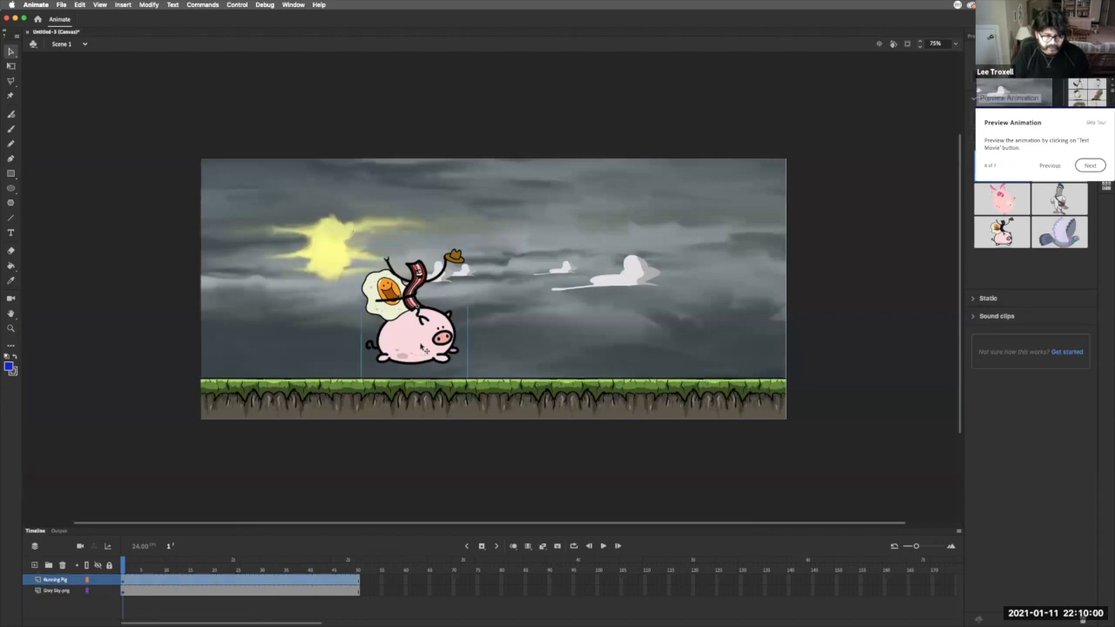
drag(418, 349, 272, 347)
drag(198, 323, 70, 323)
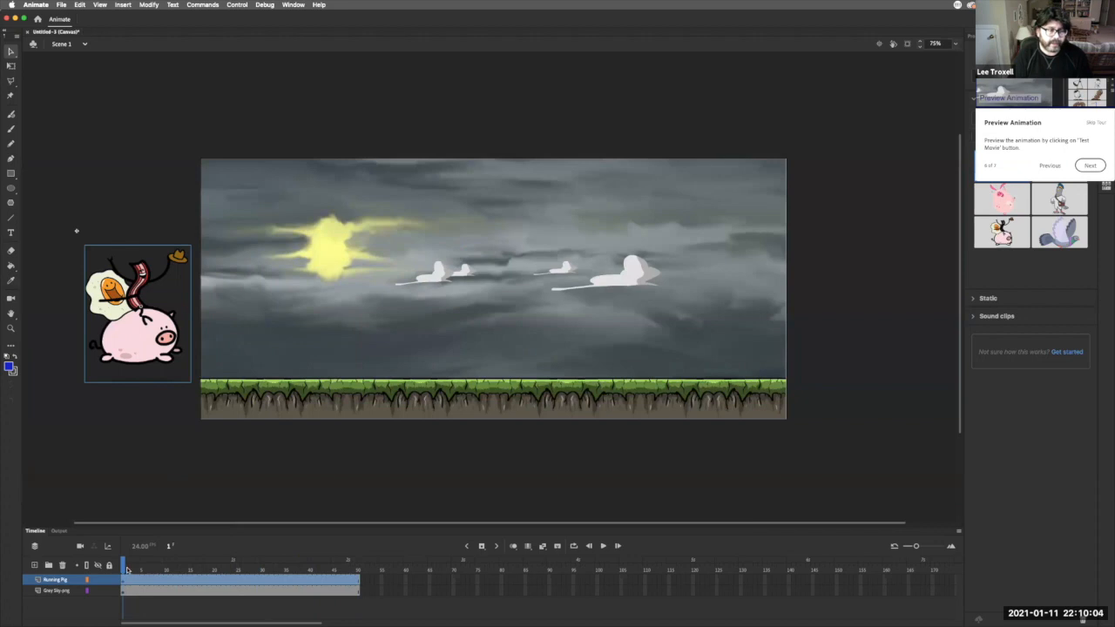
- Insert a keyframe at frame 50 of the Running Pig layer and move the pig horizontally to just outside the stage's right edge
drag(126, 570, 362, 580)
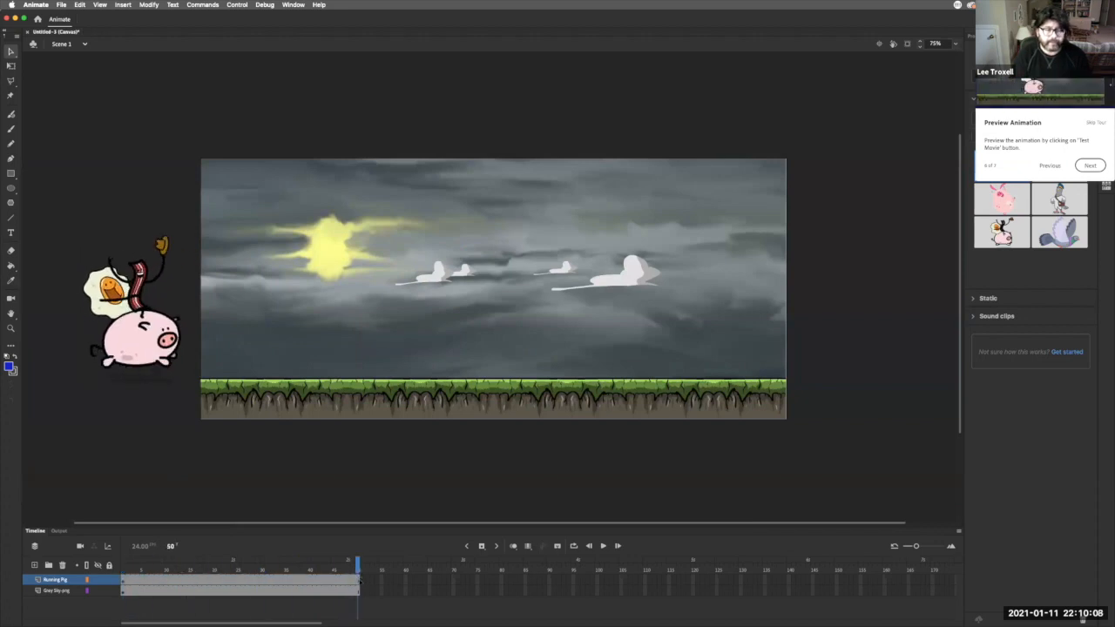
click(358, 582)
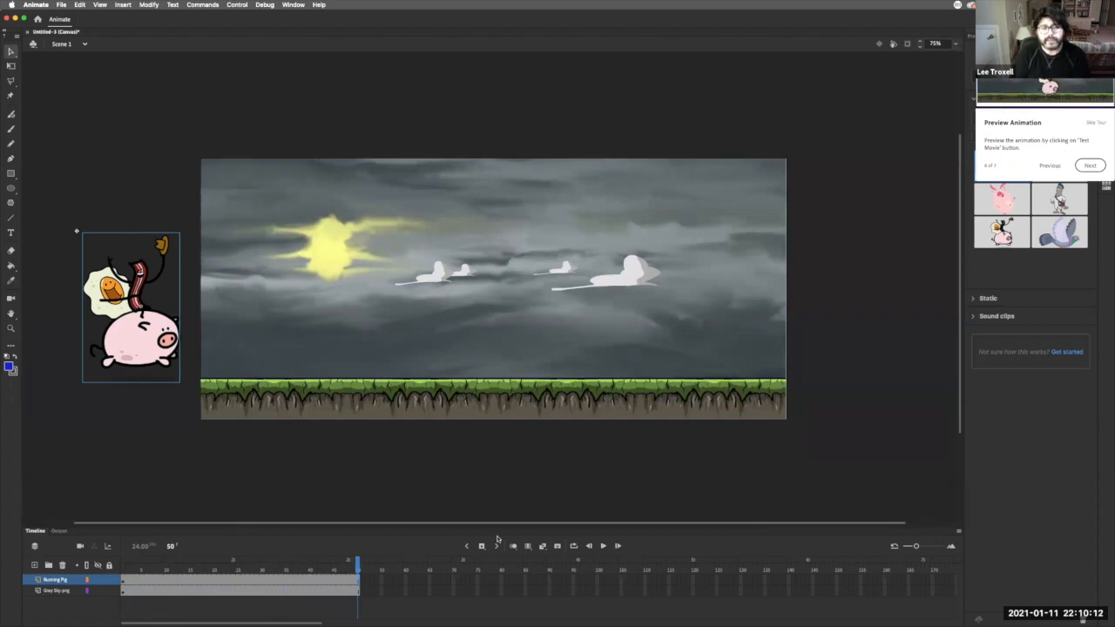
click(124, 5)
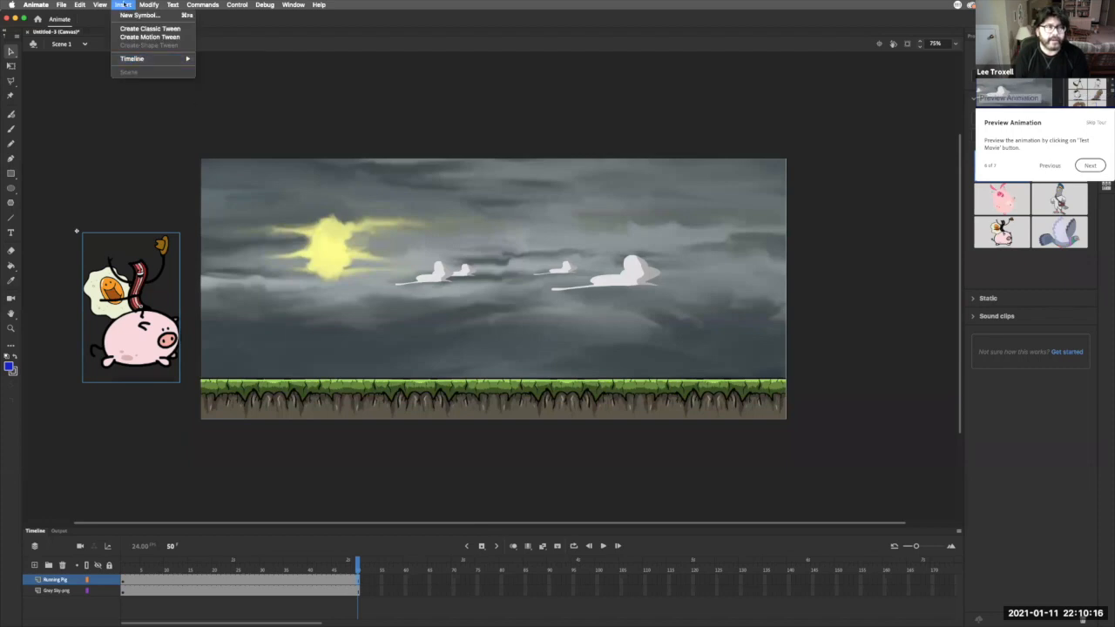
click(124, 5)
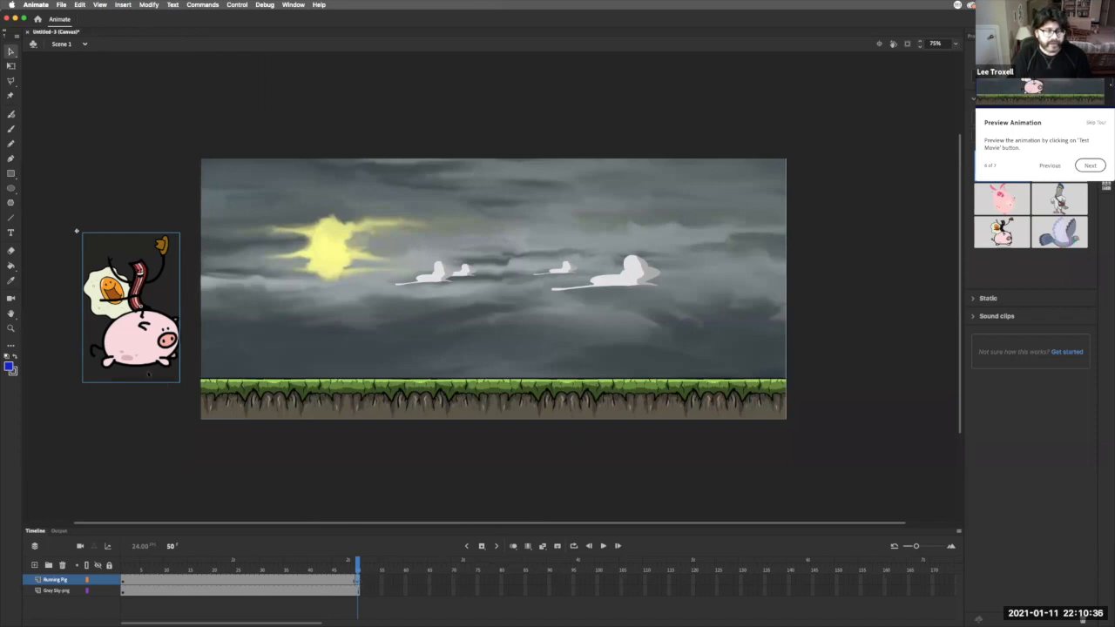
drag(195, 363, 843, 373)
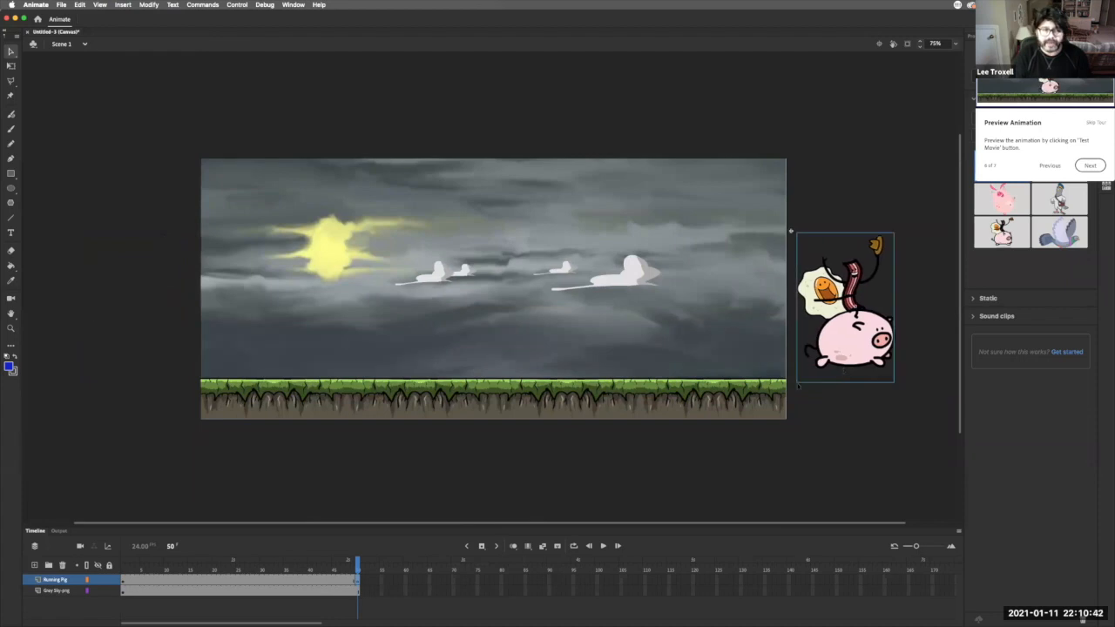
- Create a classic tween on the Running Pig layer between the keyframes at frames 1 and 50
drag(357, 564, 386, 573)
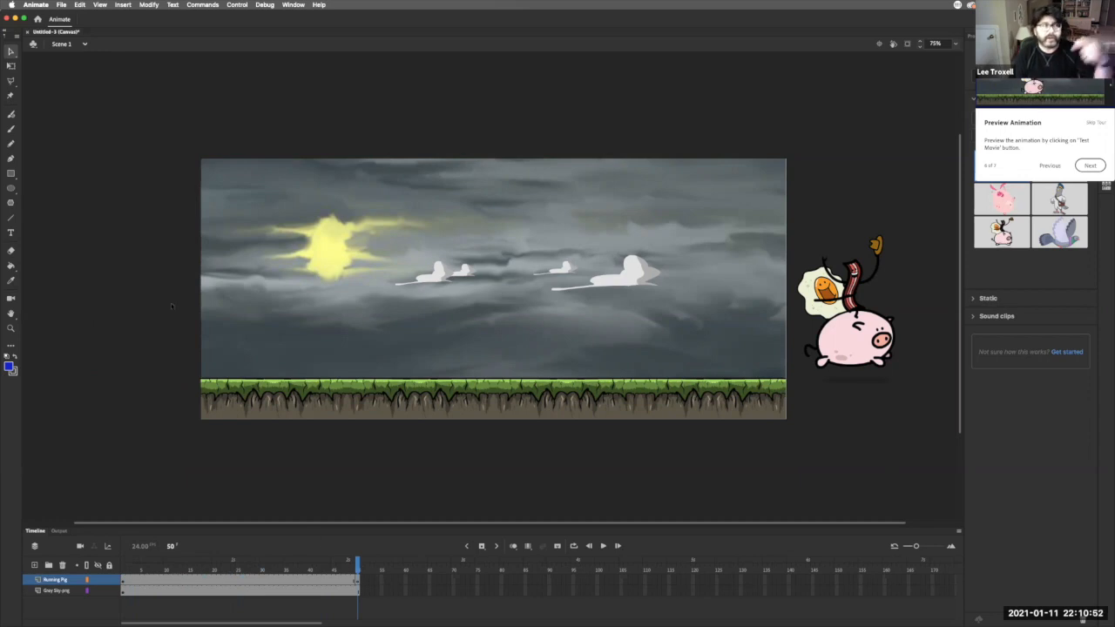
click(123, 5)
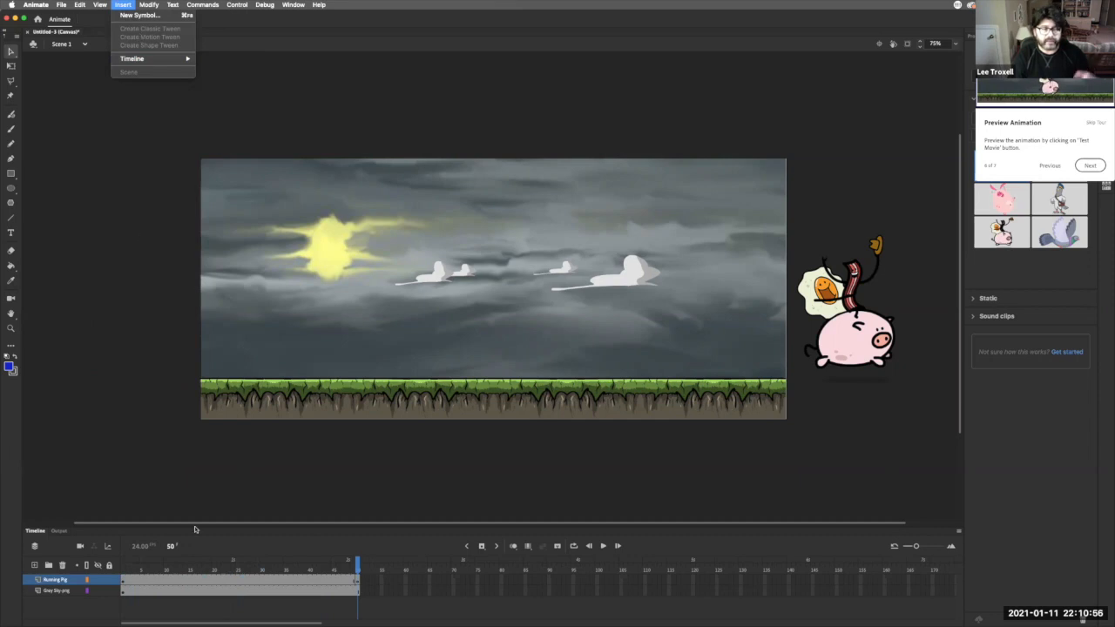
click(221, 581)
click(221, 581)
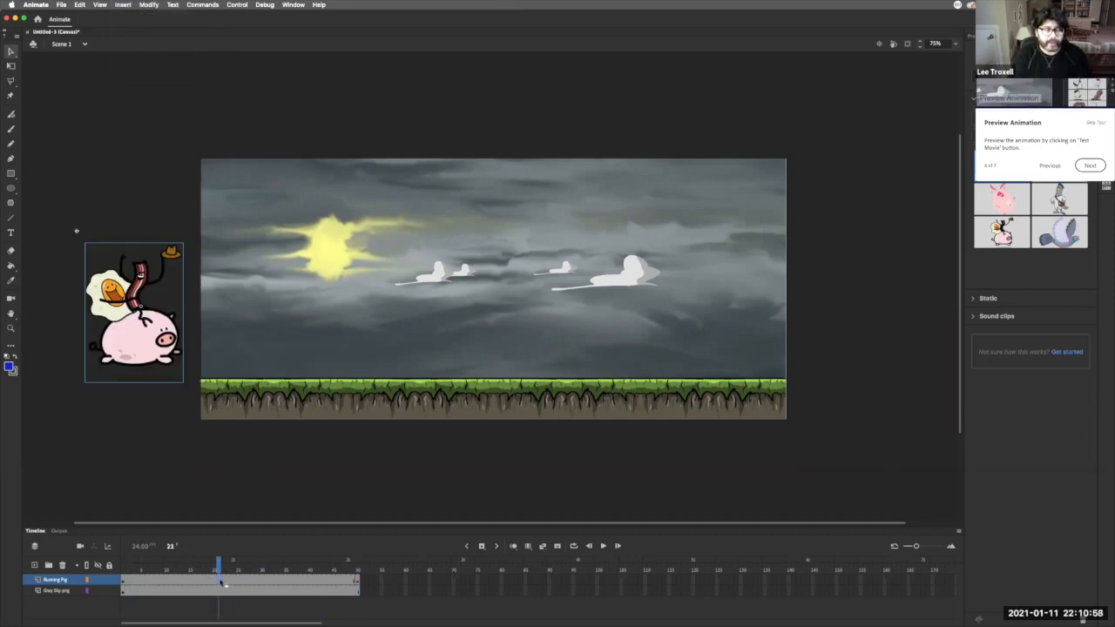
click(127, 5)
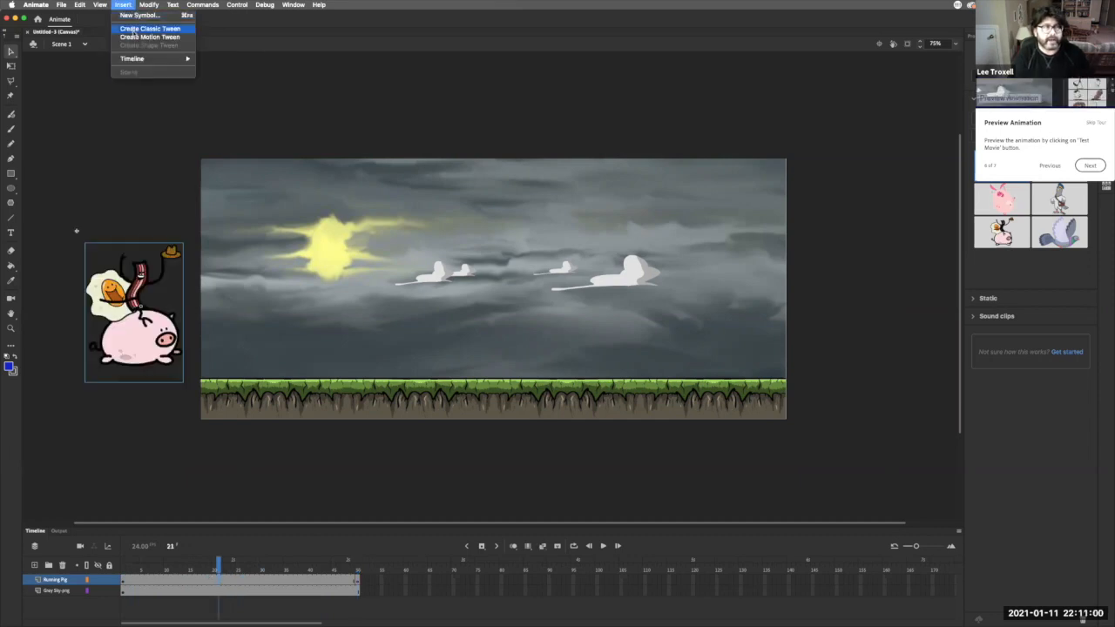
click(130, 31)
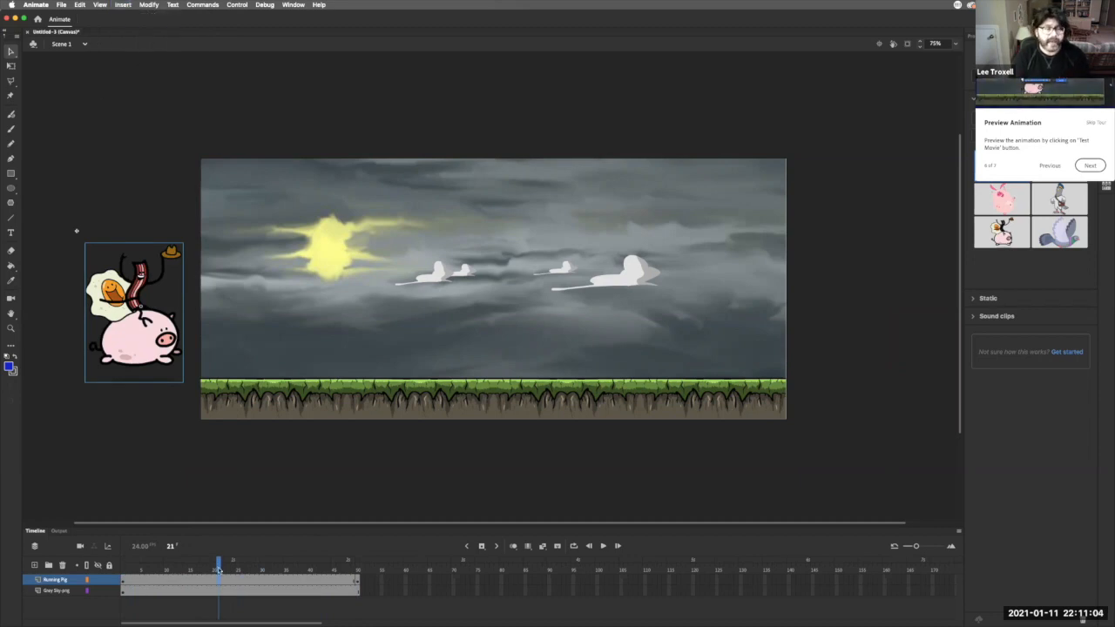
drag(218, 566, 123, 567)
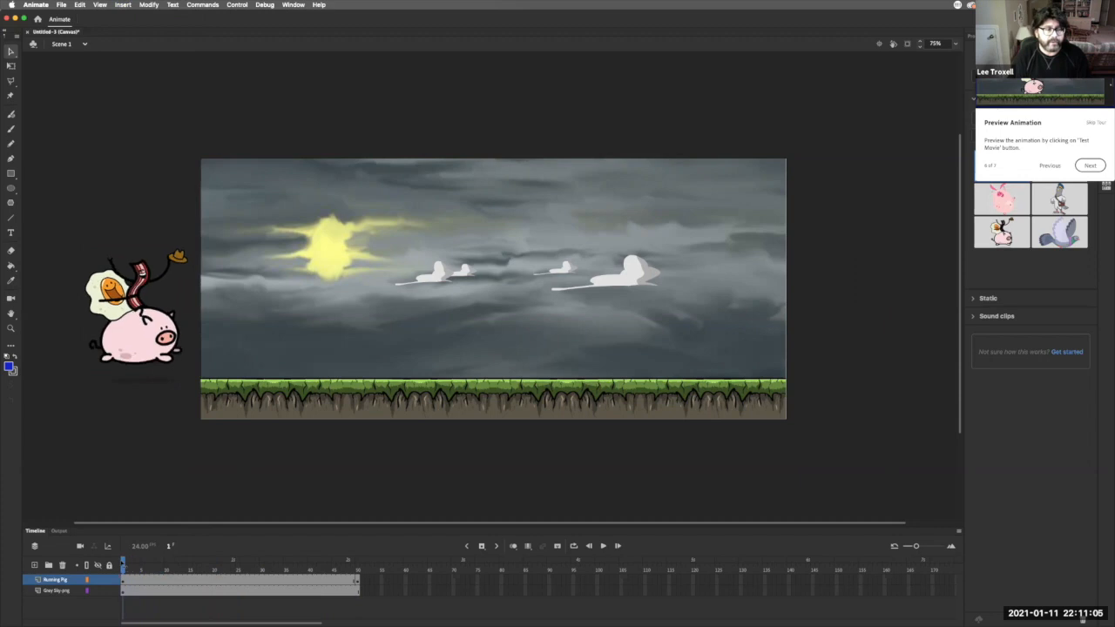
click(123, 581)
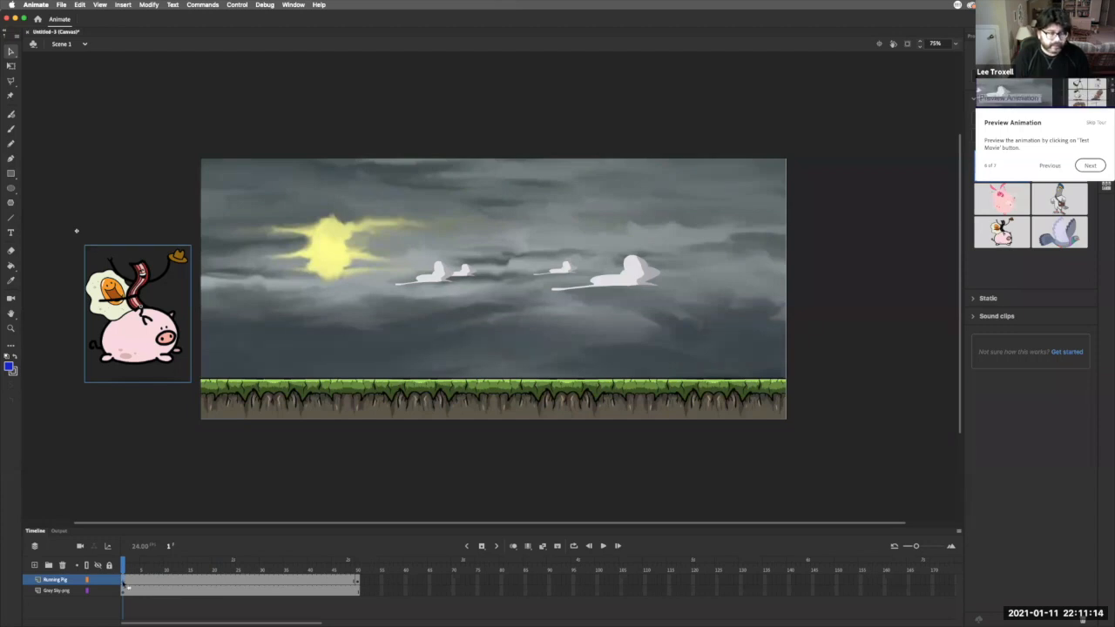
click(542, 547)
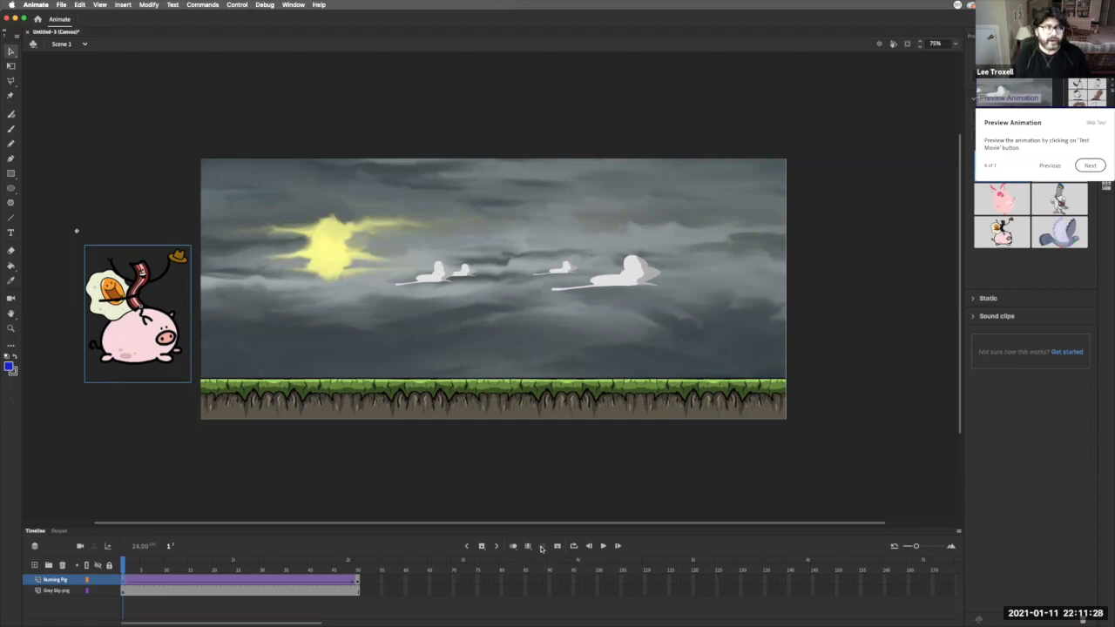
- Test the movie in the browser from frame 1, widen the preview to show the full stage, and return to Animate
mouse_move(123, 563)
mouse_down()
mouse_move(356, 570)
mouse_move(104, 564)
mouse_up()
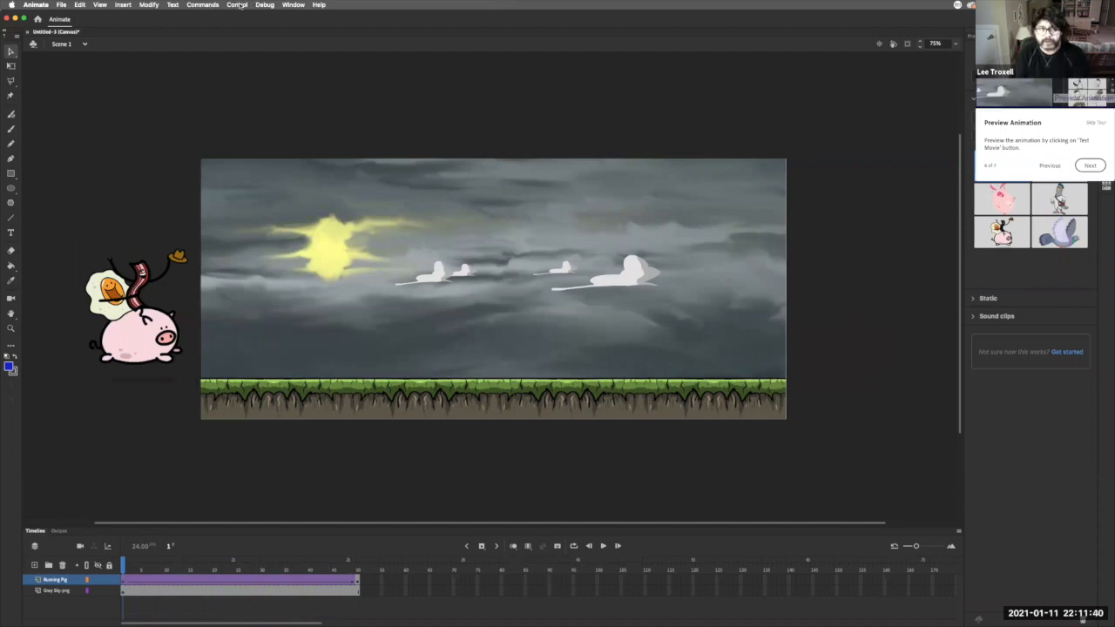
click(237, 4)
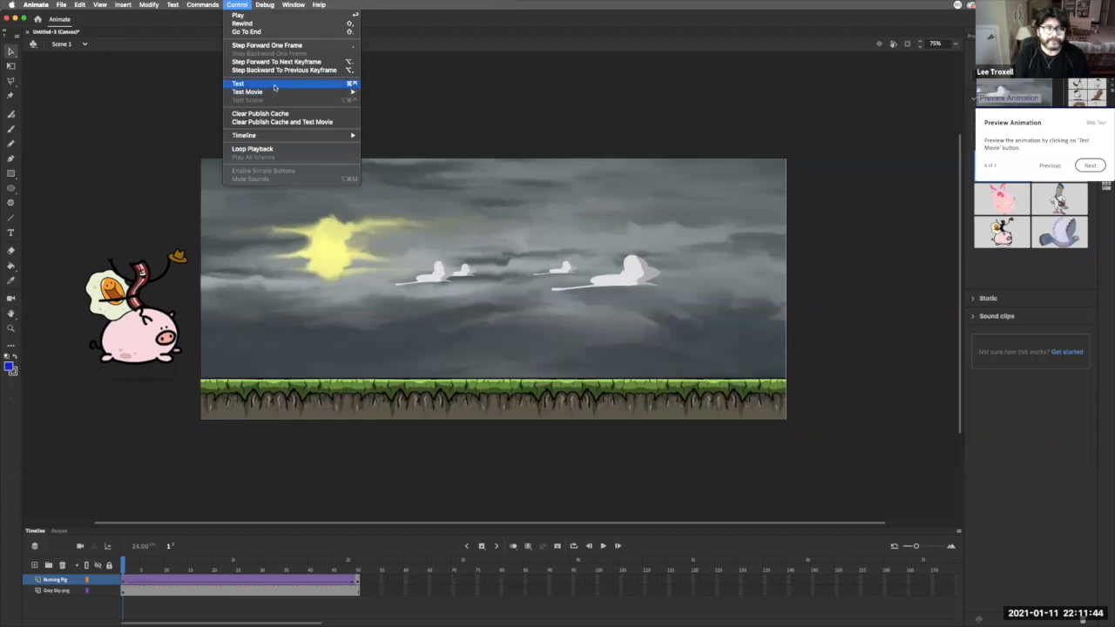
click(274, 86)
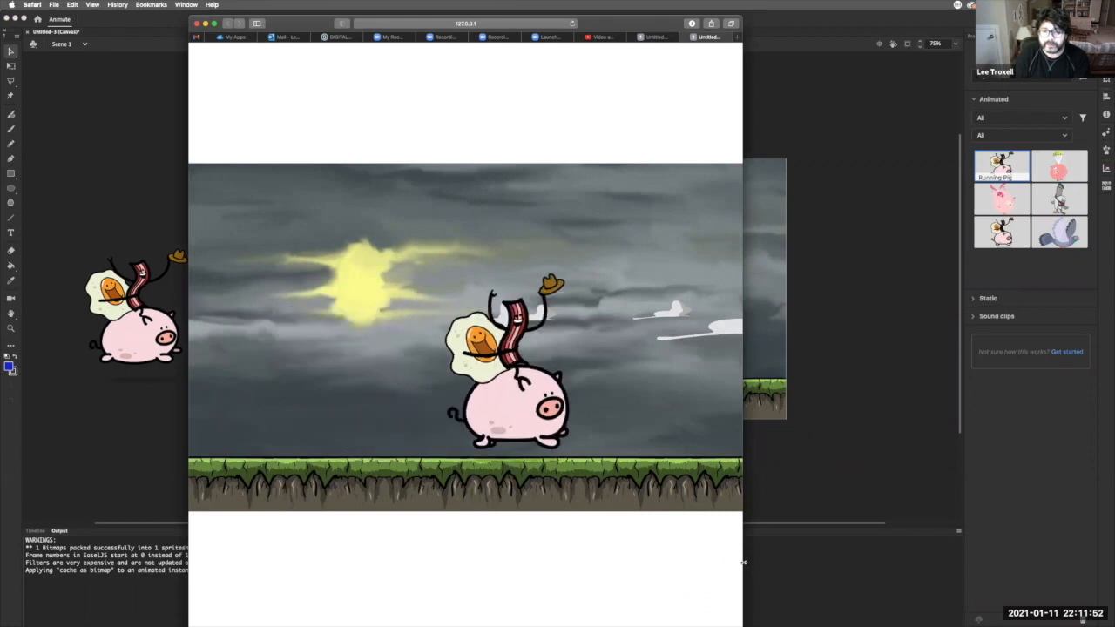
drag(743, 562, 966, 544)
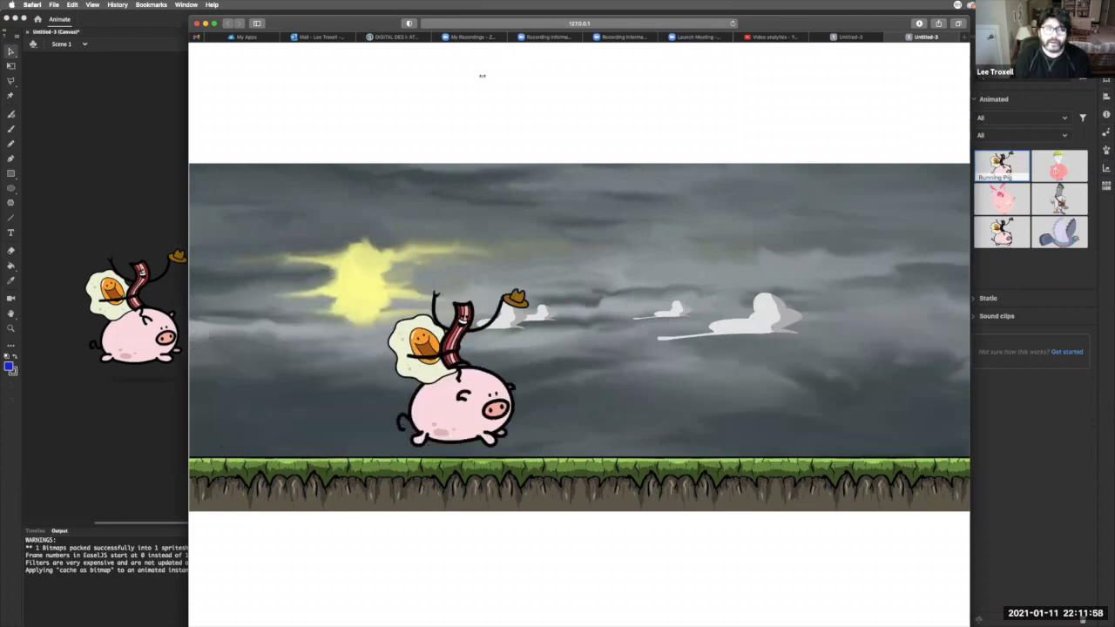
click(148, 97)
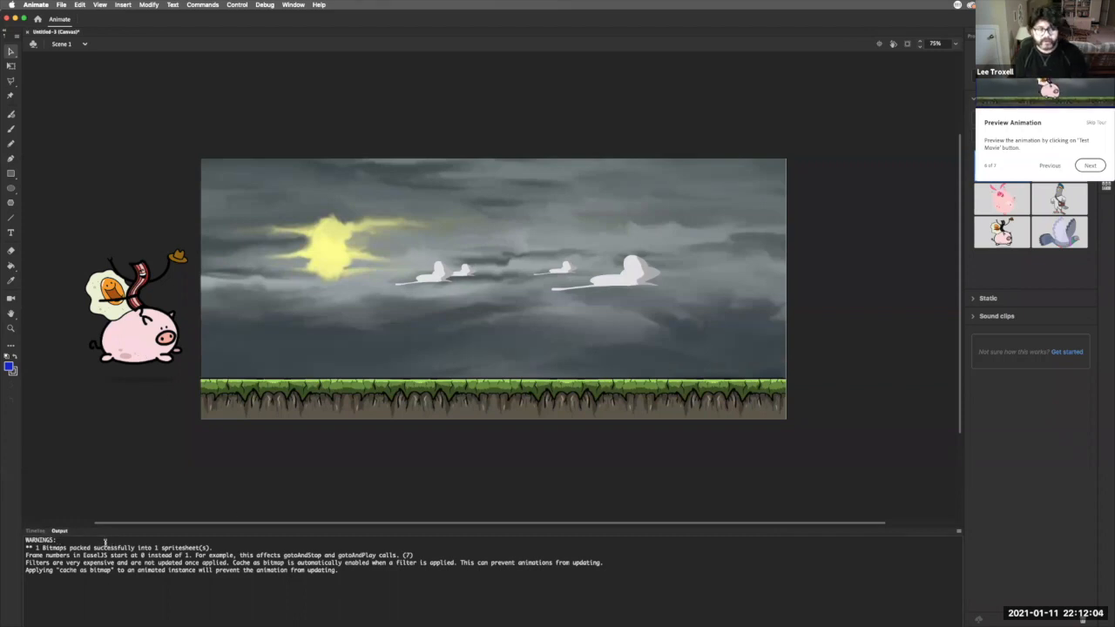
- Extend both the Running Pig and Gray Sky-png layers by inserting keyframes at frame 100
click(35, 532)
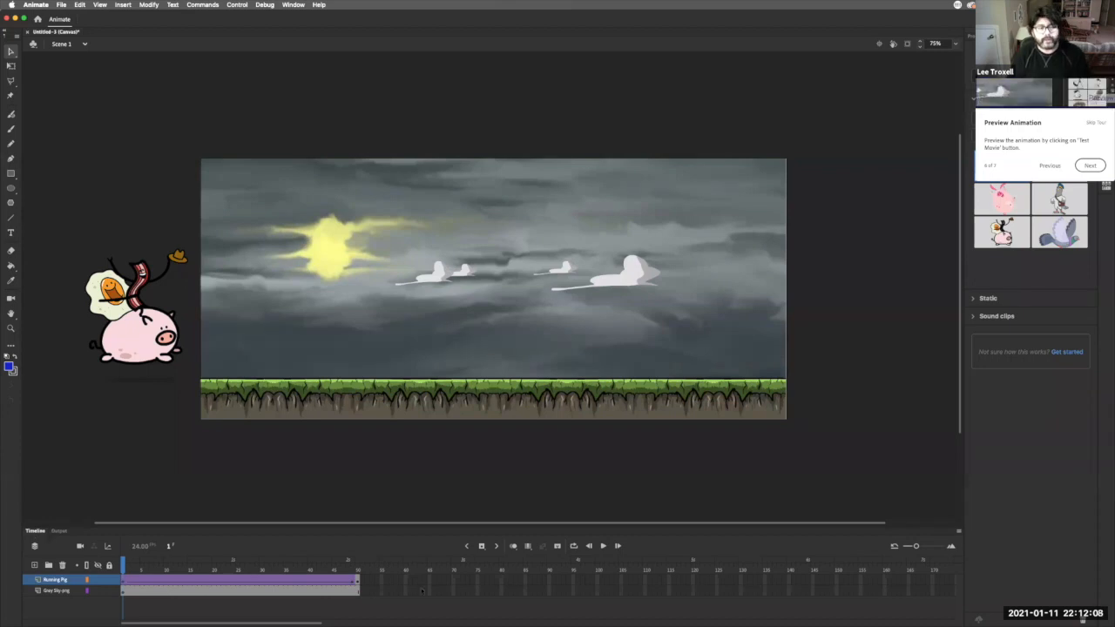
click(359, 580)
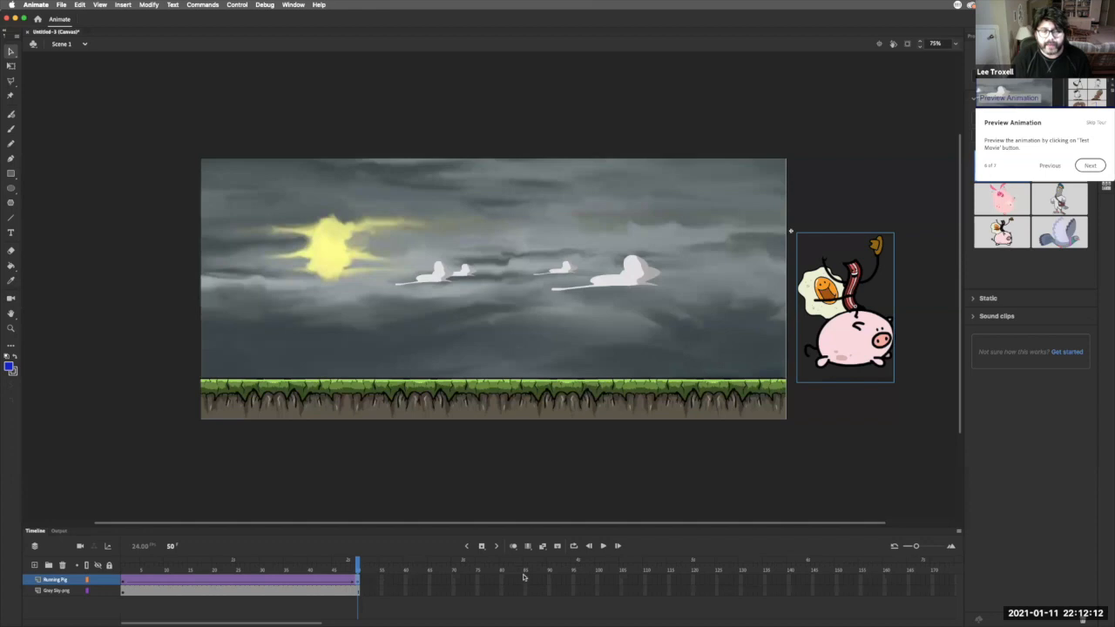
click(596, 581)
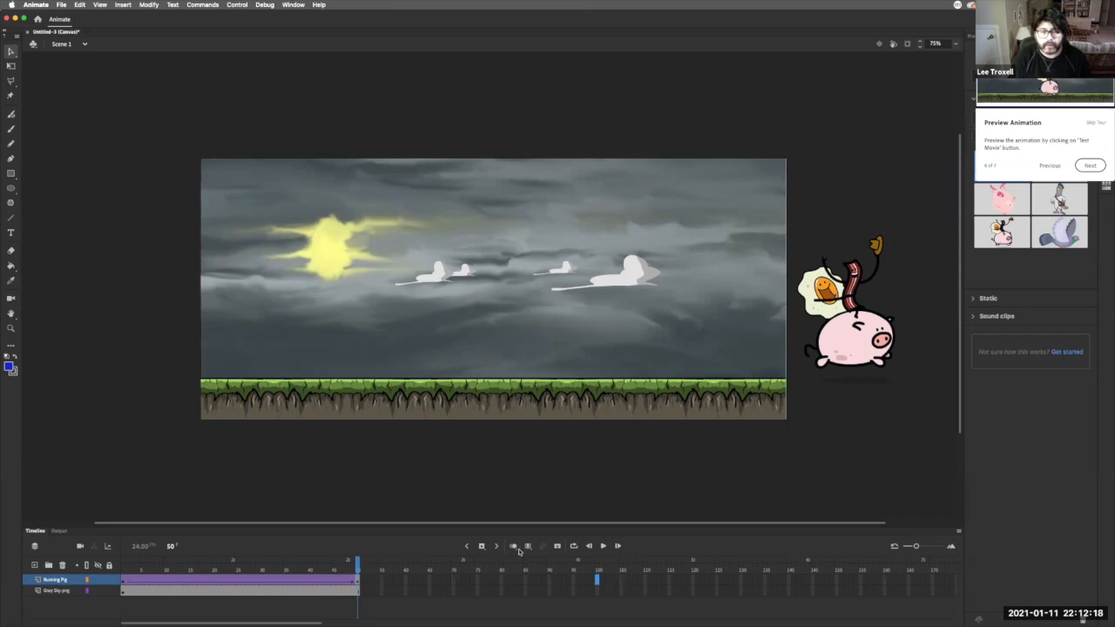
key(F5)
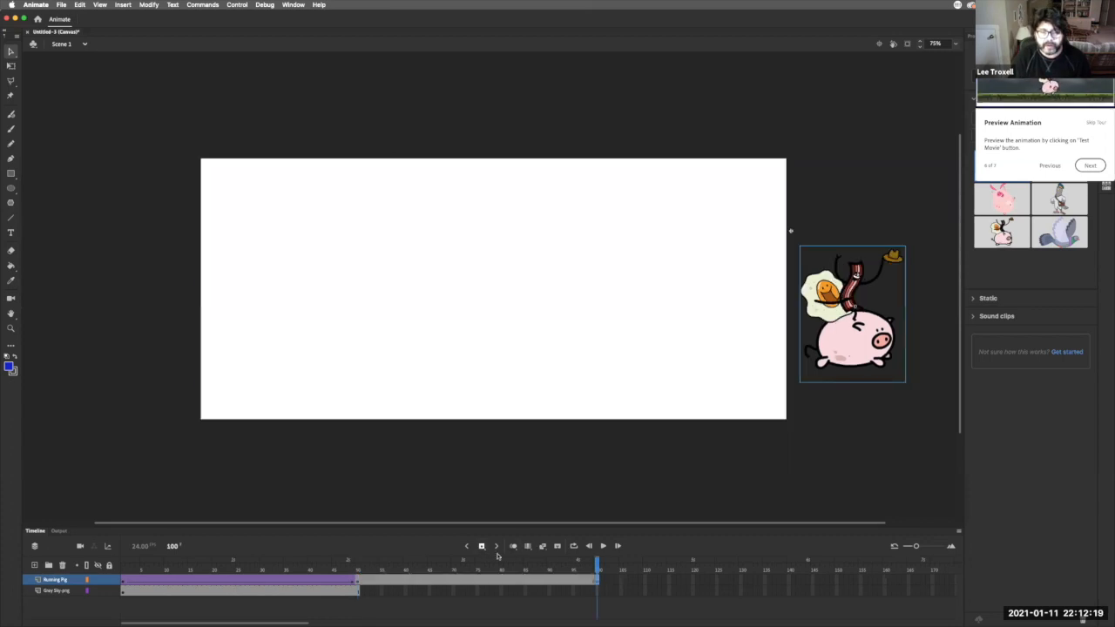
click(598, 592)
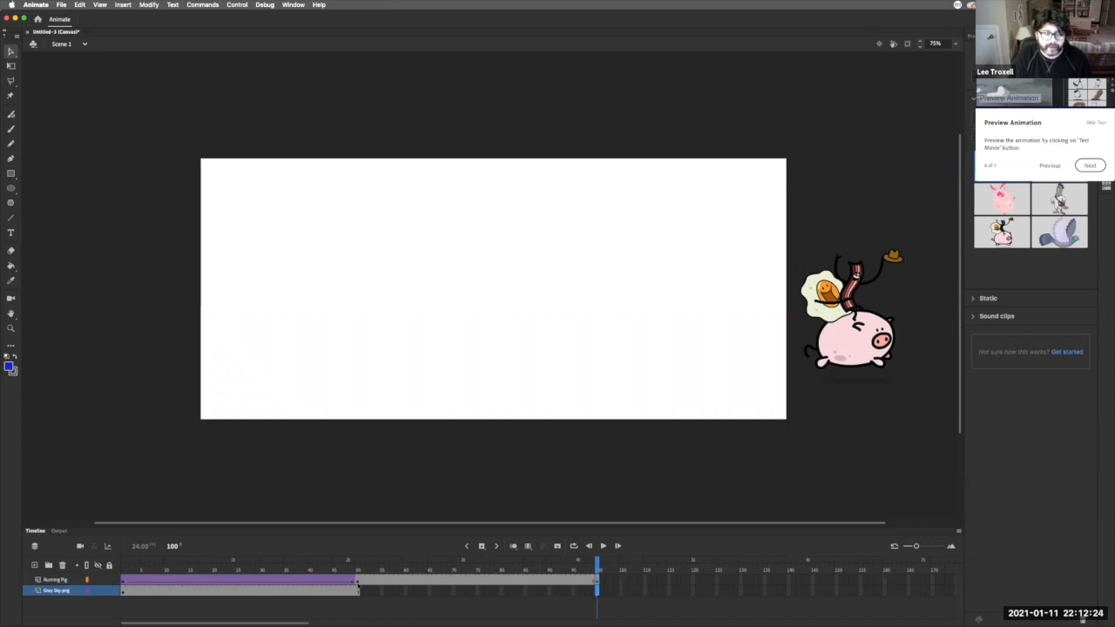
click(481, 546)
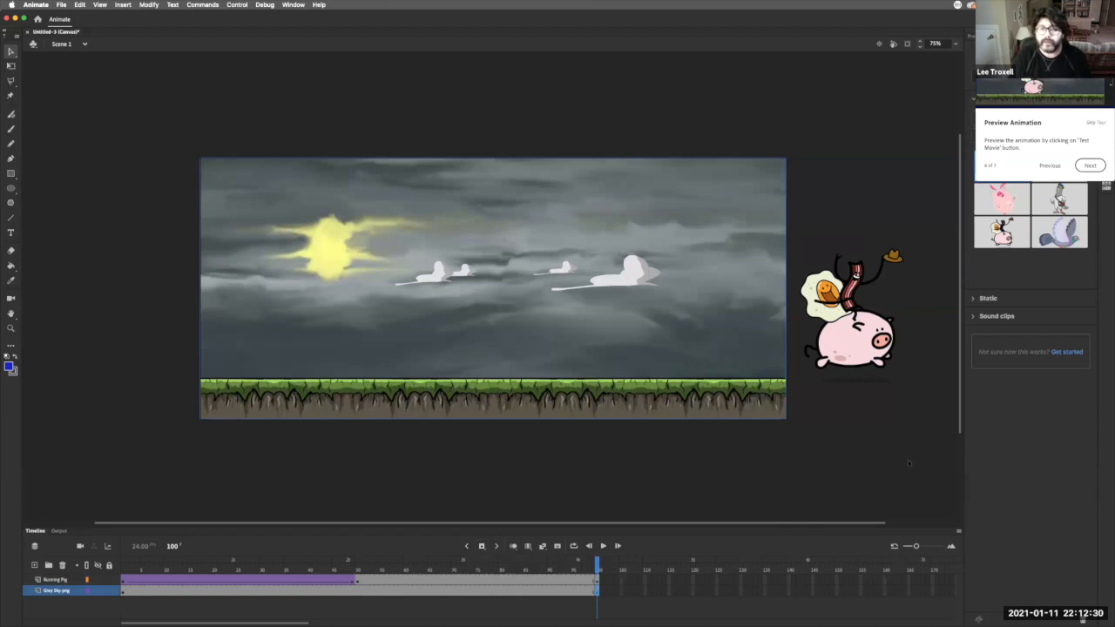
- Flip the pig horizontally at frame 51 of the Running Pig layer so that it faces left
click(360, 581)
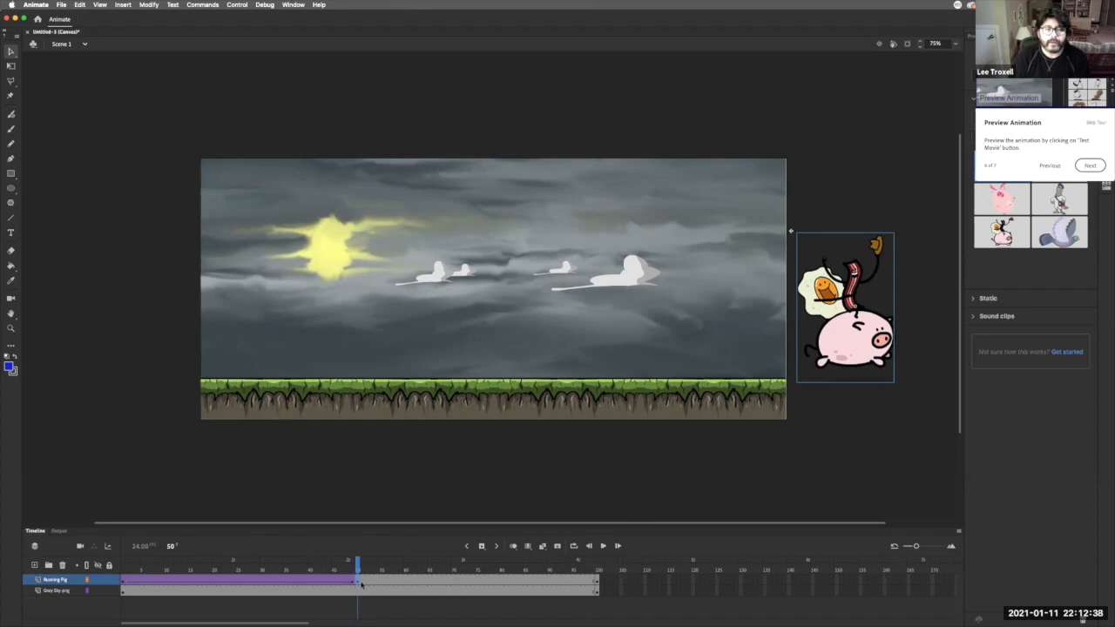
click(363, 582)
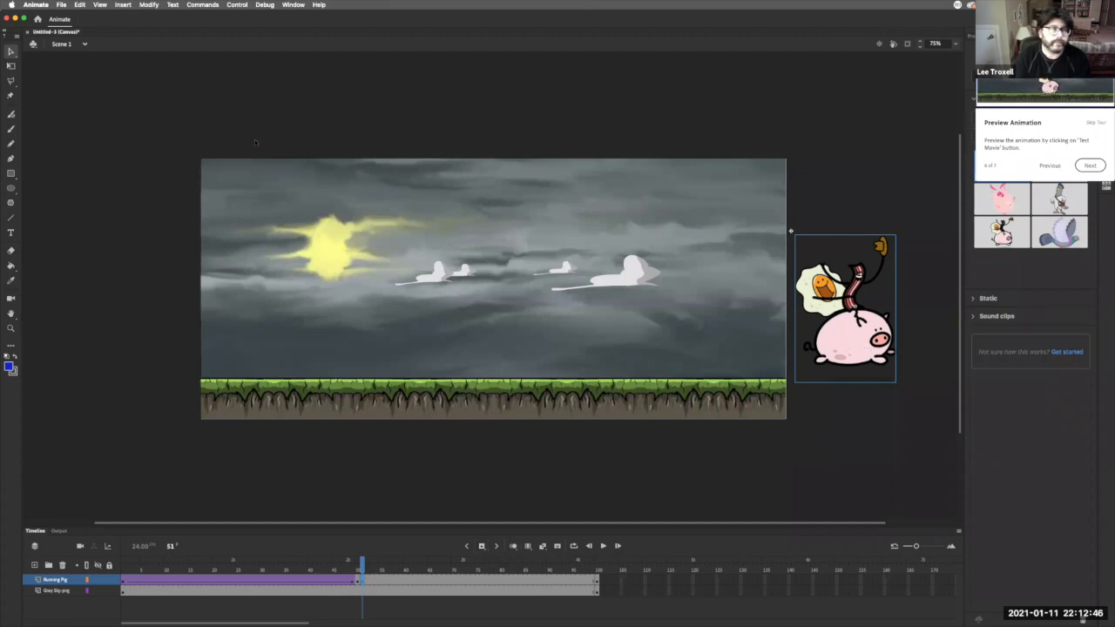
click(152, 6)
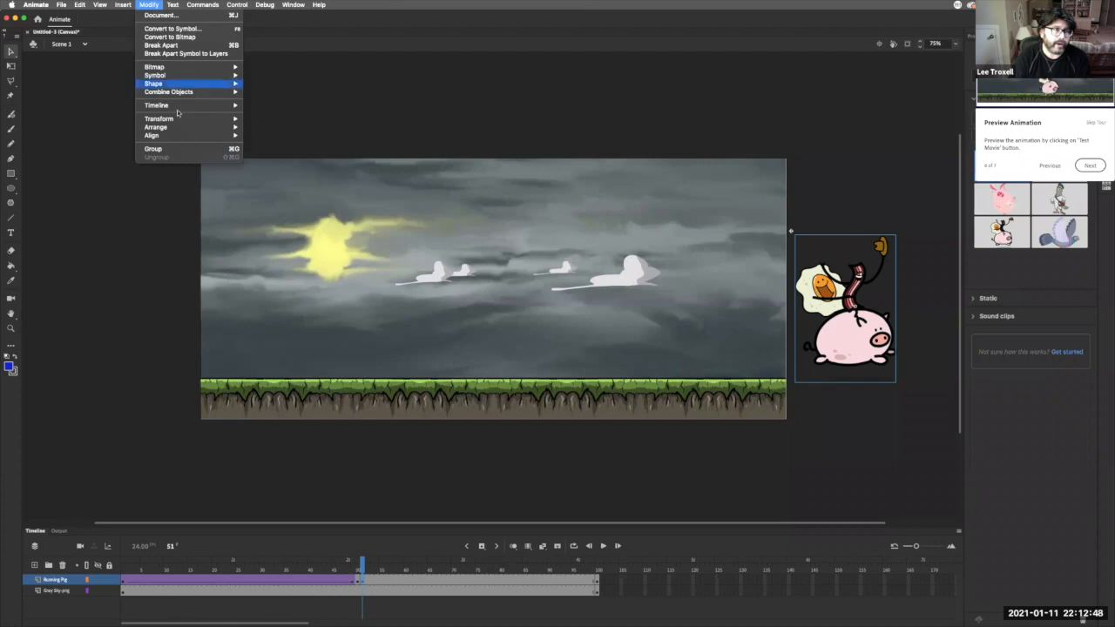
mouse_move(178, 118)
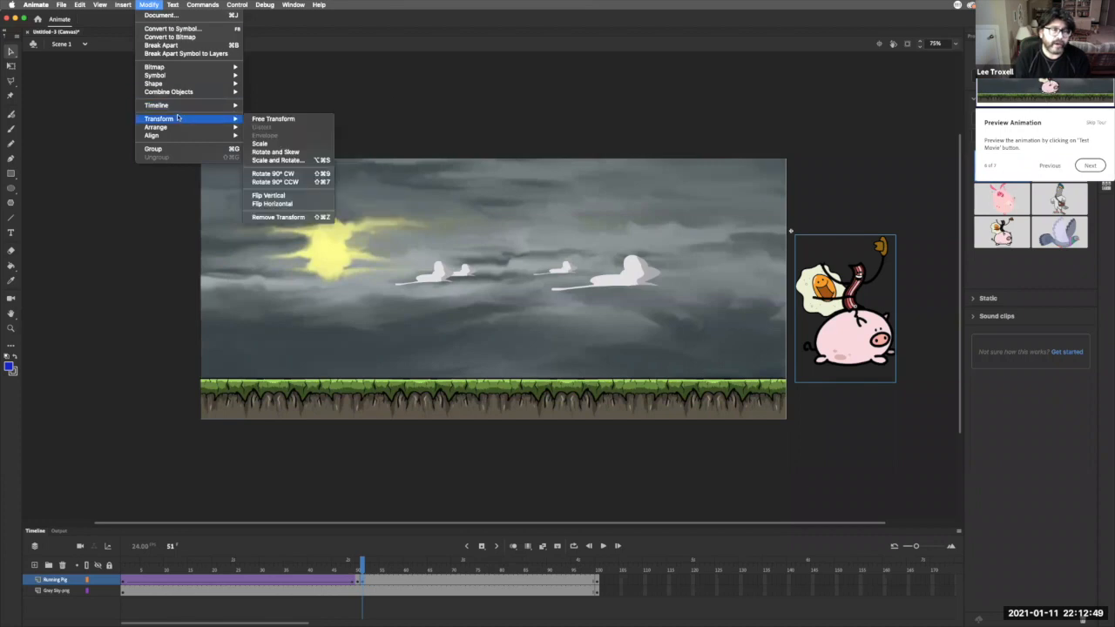
click(314, 205)
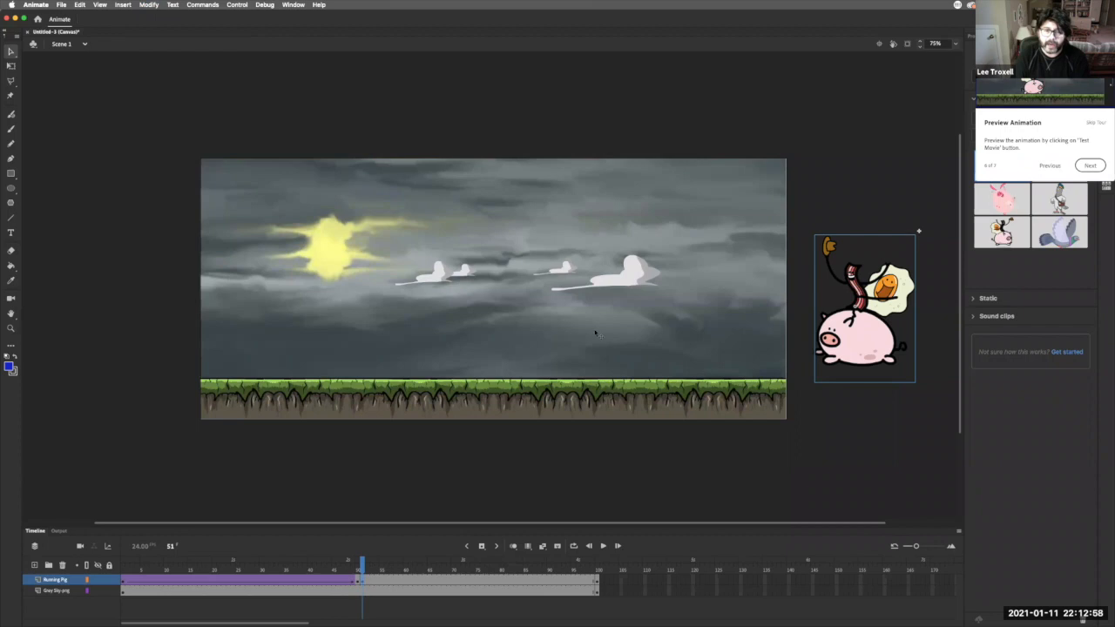
- At frame 100 of the Running Pig layer, flip the pig horizontally and place it just off the stage's left edge
click(598, 582)
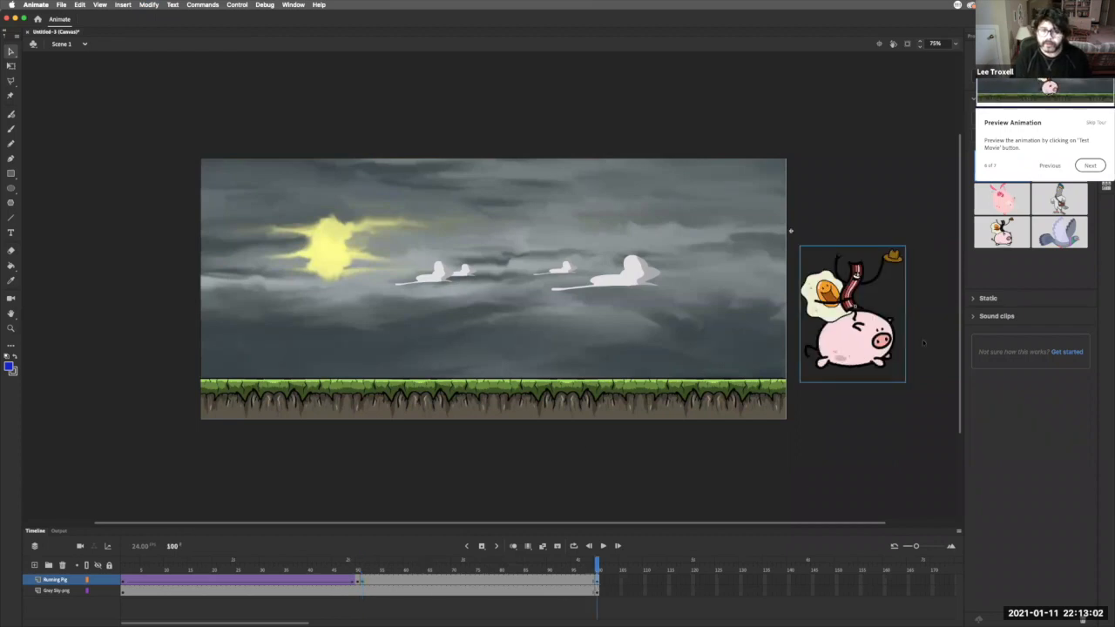
click(127, 6)
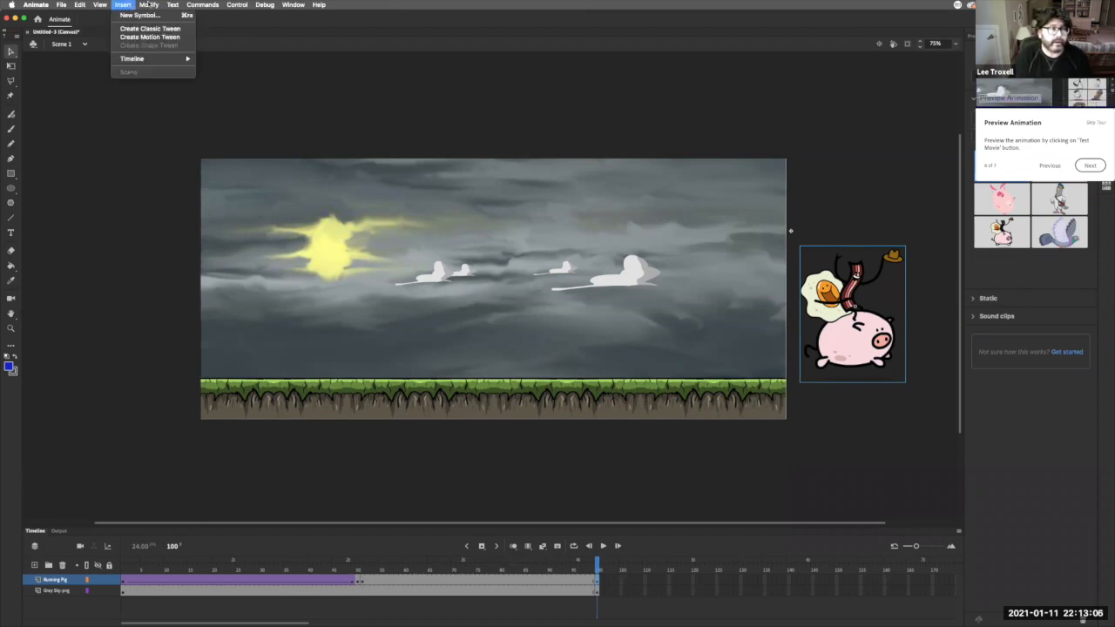
mouse_move(148, 4)
mouse_move(197, 136)
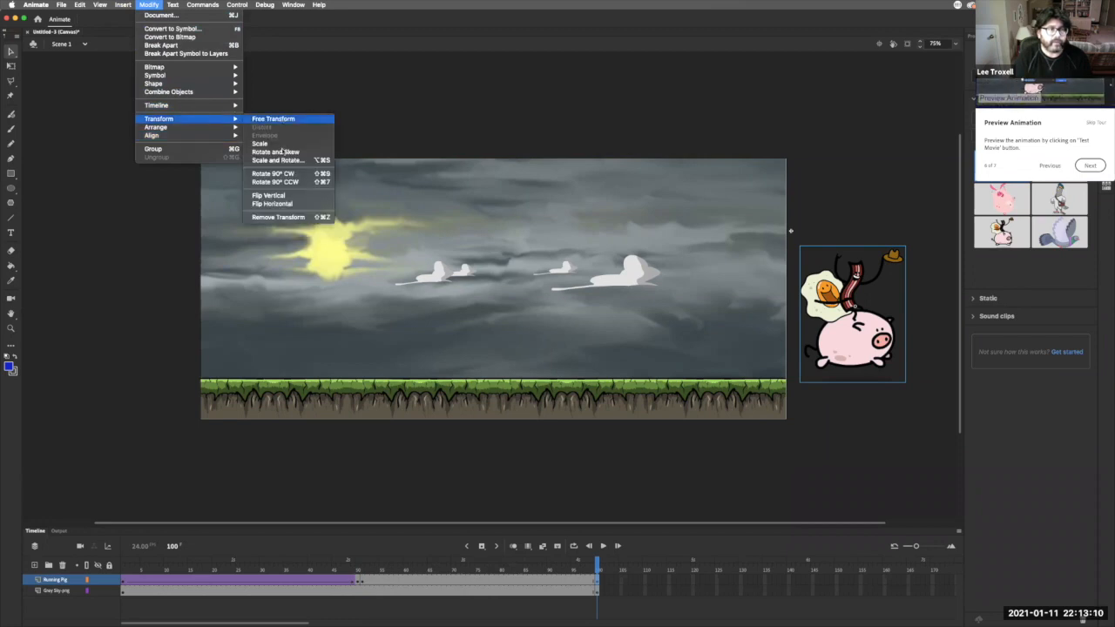
click(287, 205)
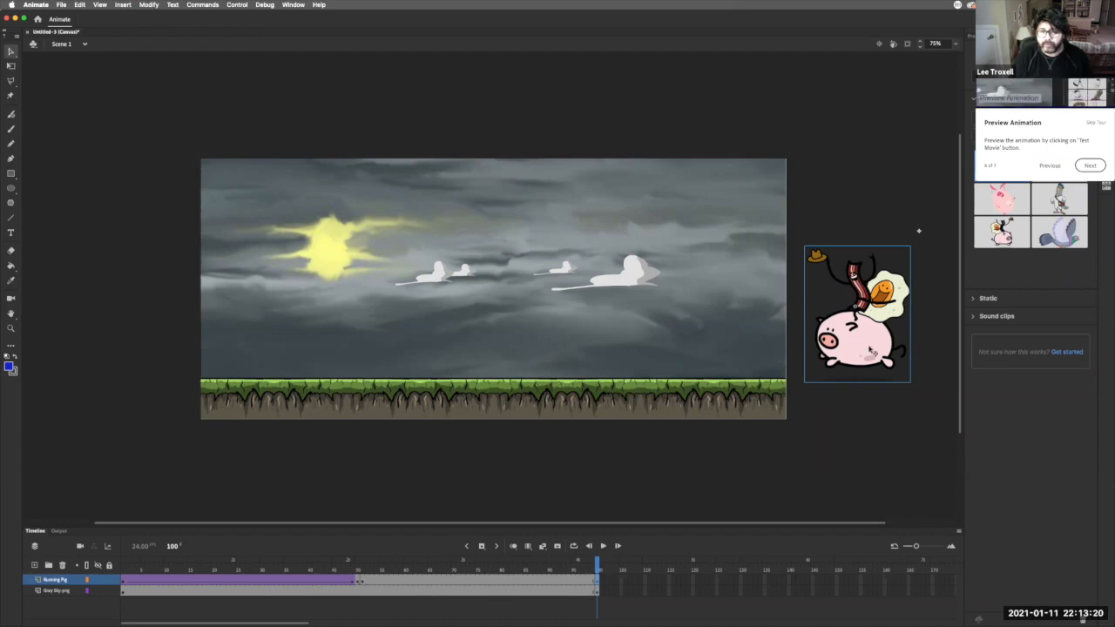
drag(869, 350, 149, 352)
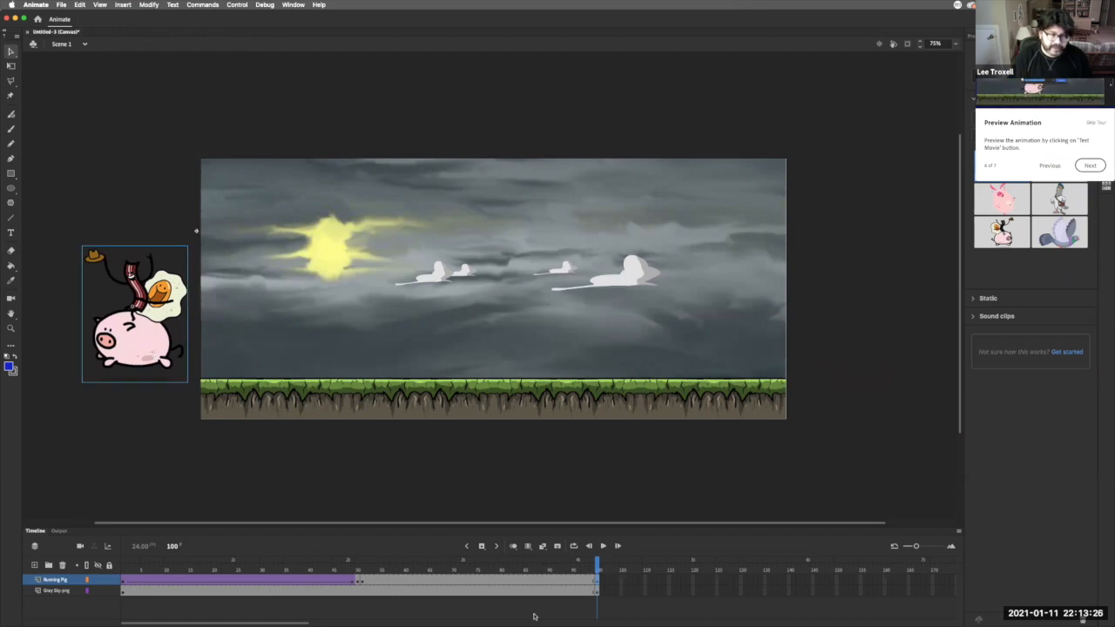
drag(440, 568, 598, 565)
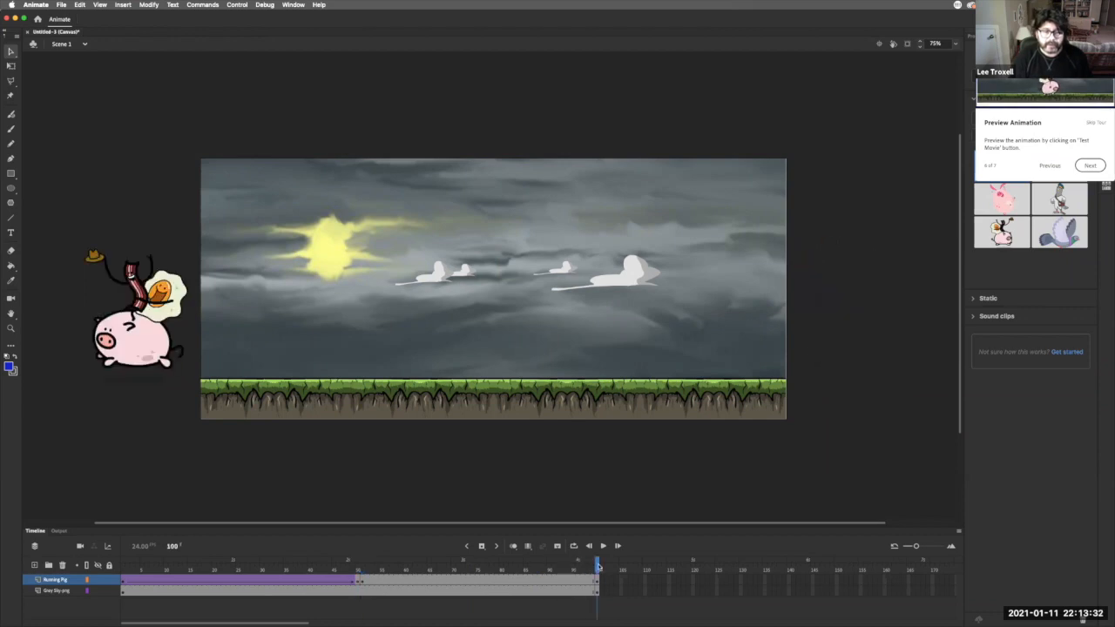
- Create a classic tween on the Running Pig layer between the keyframes at frames 51 and 100 and scrub through it
click(362, 581)
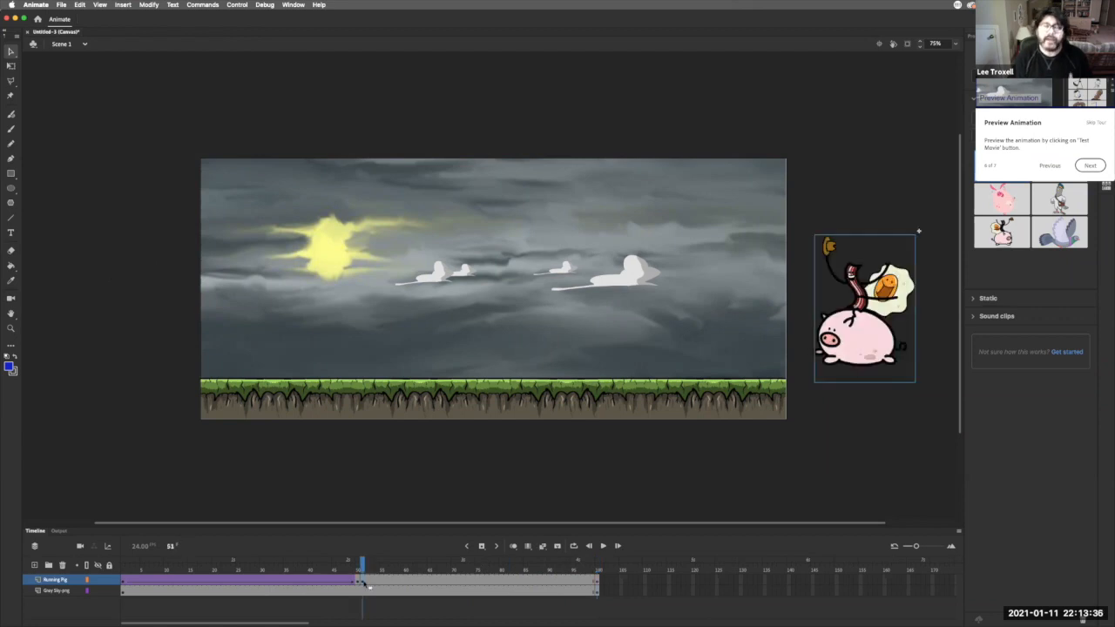
click(583, 583)
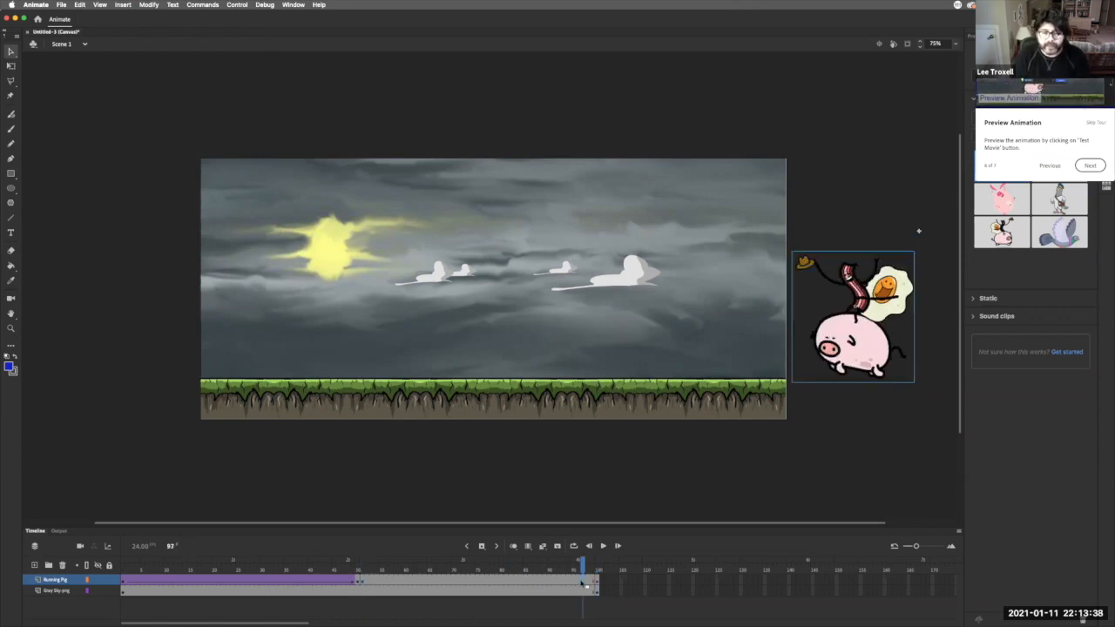
click(598, 583)
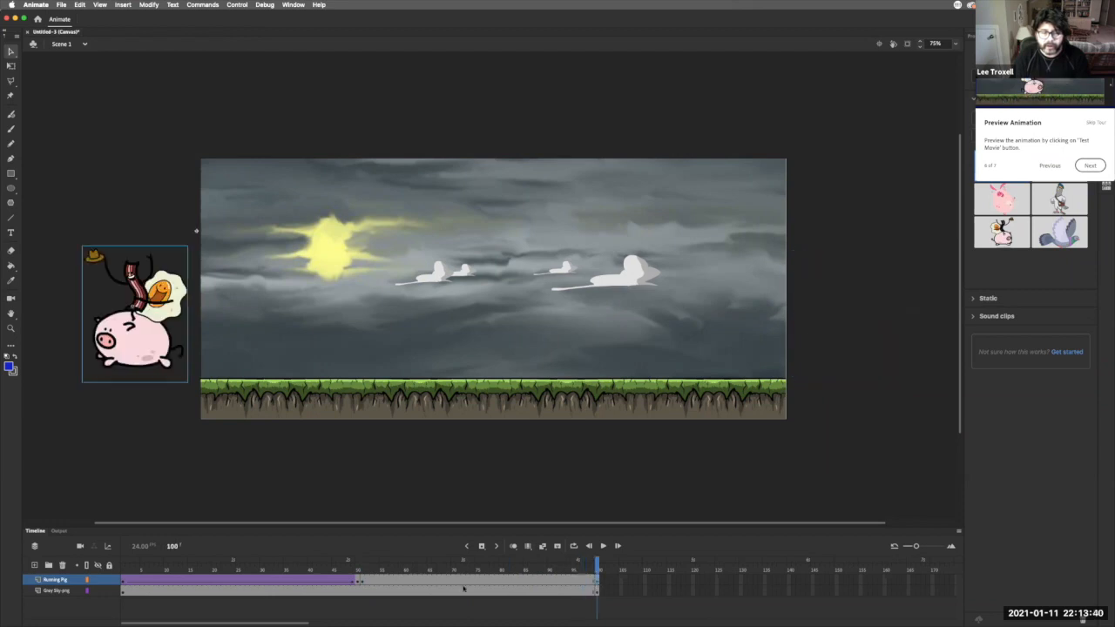
click(364, 583)
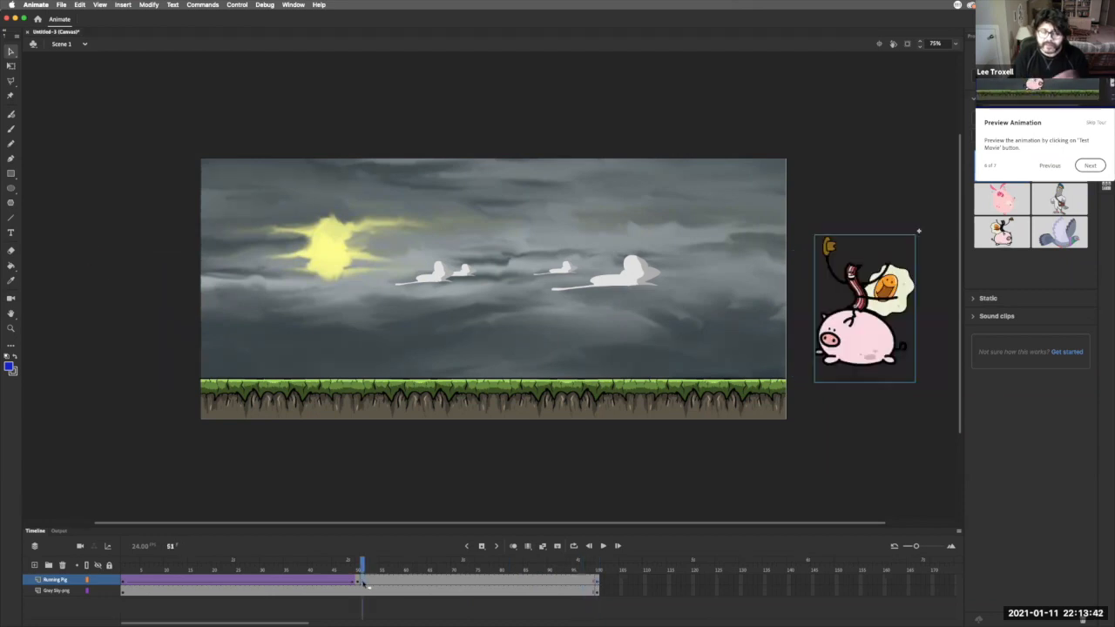
click(542, 547)
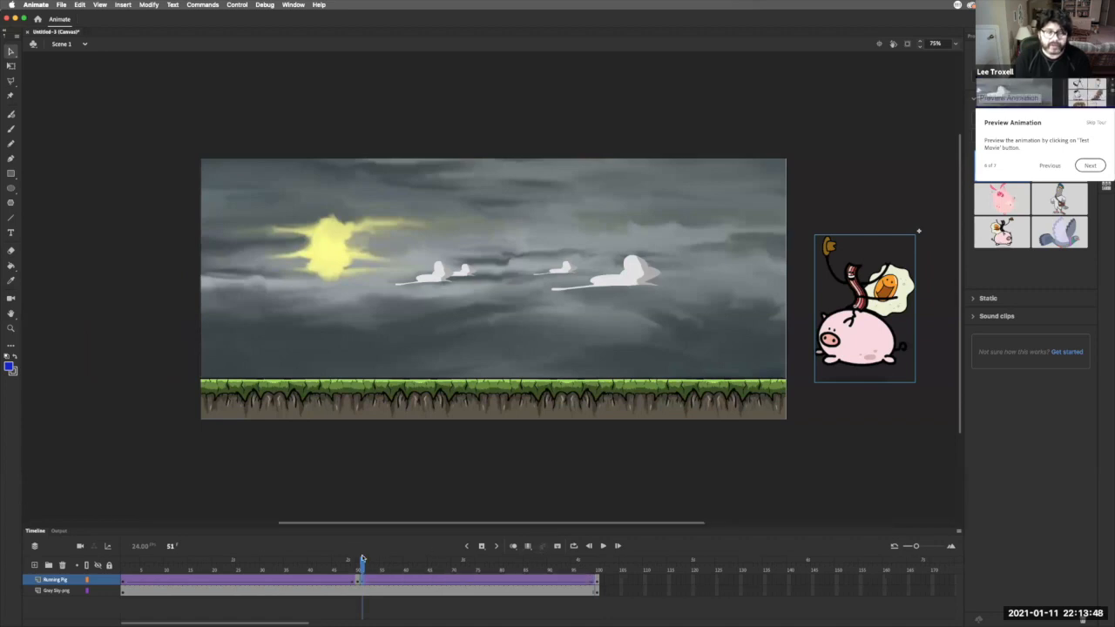
drag(362, 562, 607, 581)
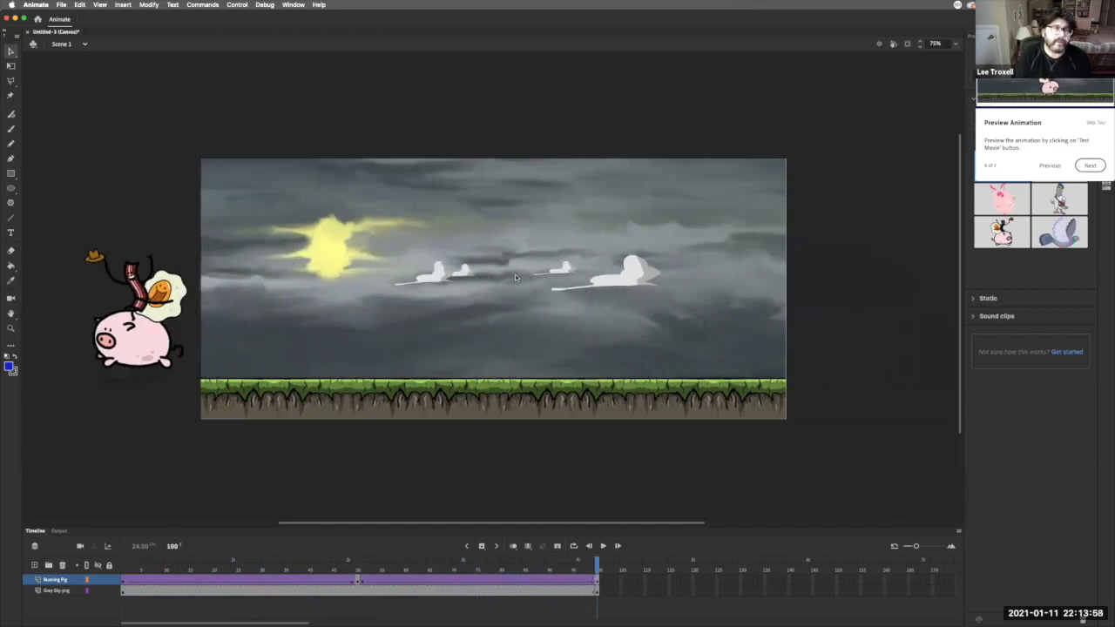
- Test the complete animation in the browser, and return to the Animate timeline
click(232, 5)
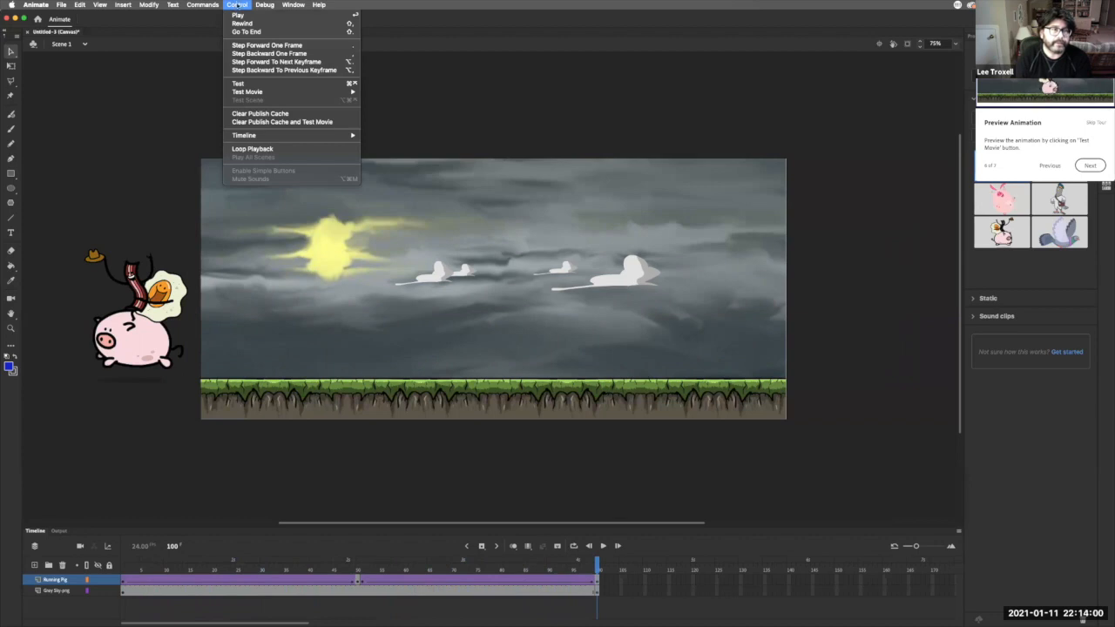
mouse_move(266, 93)
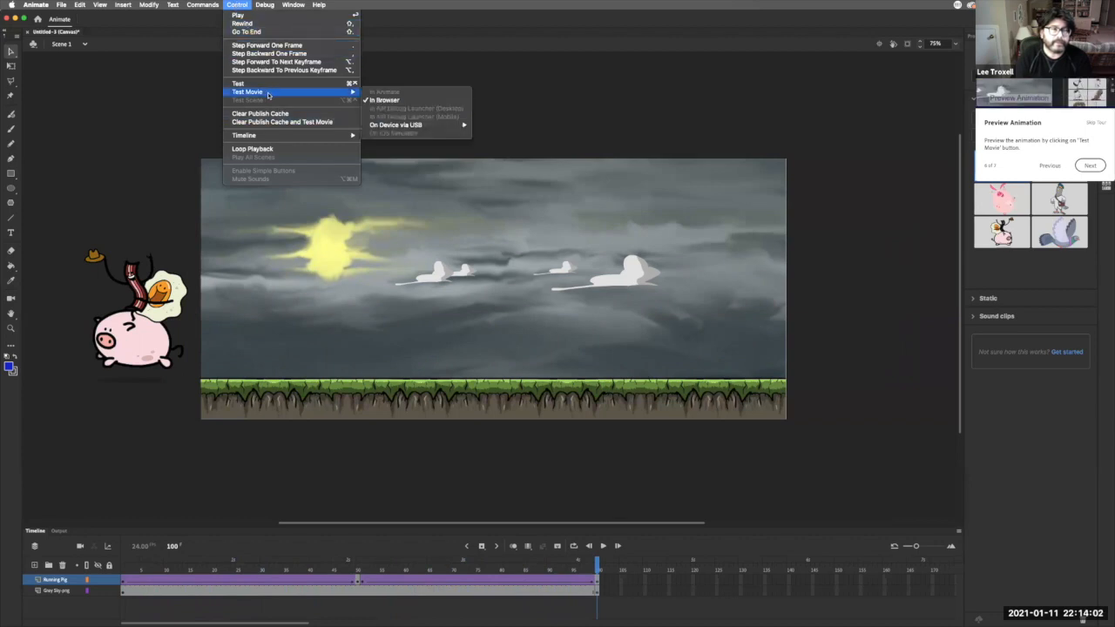
click(401, 100)
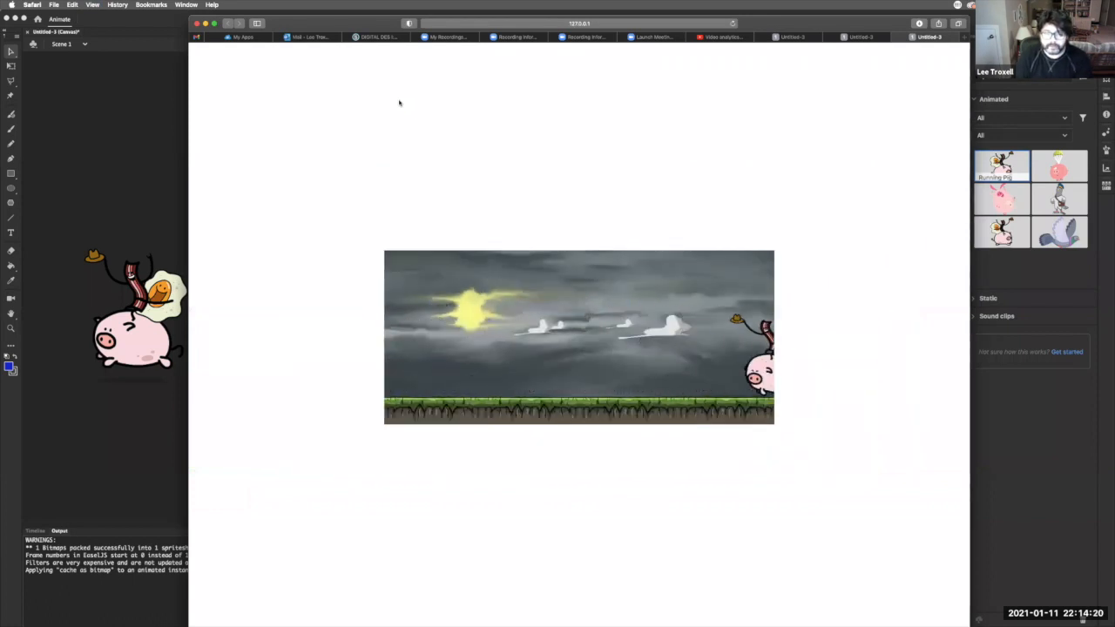
click(122, 102)
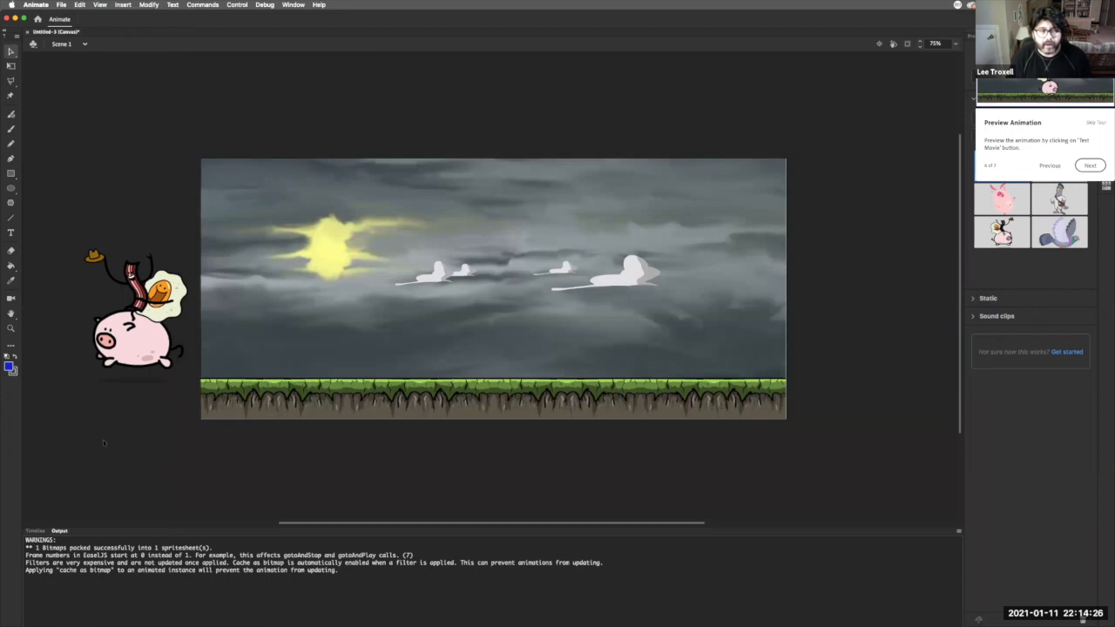
click(34, 531)
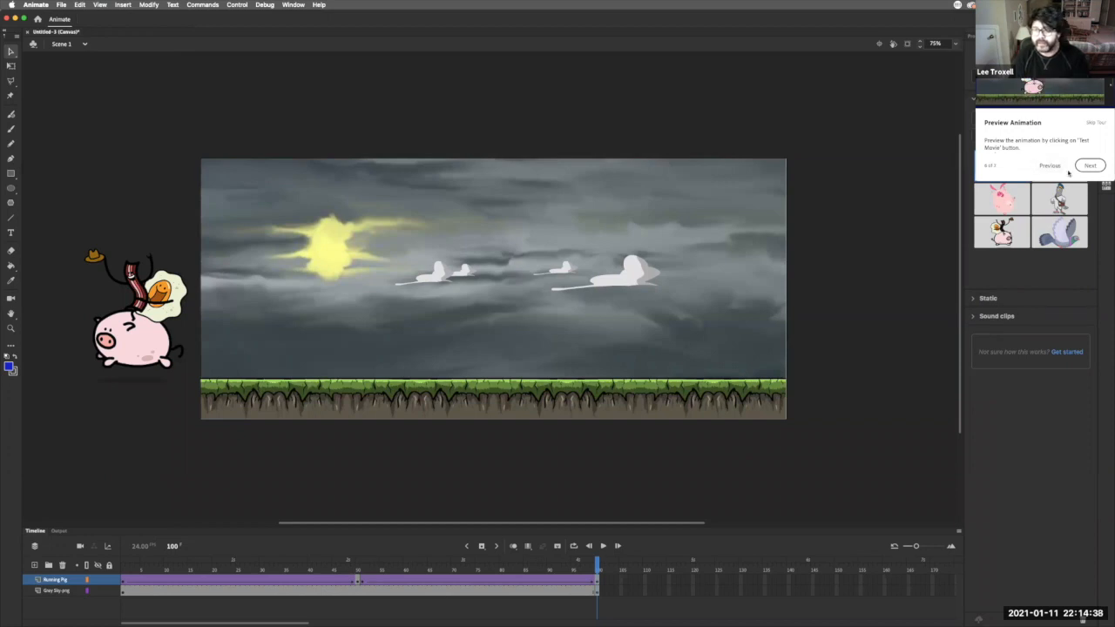
- End the guided assemble tutorial and keep the current workspace
click(1090, 165)
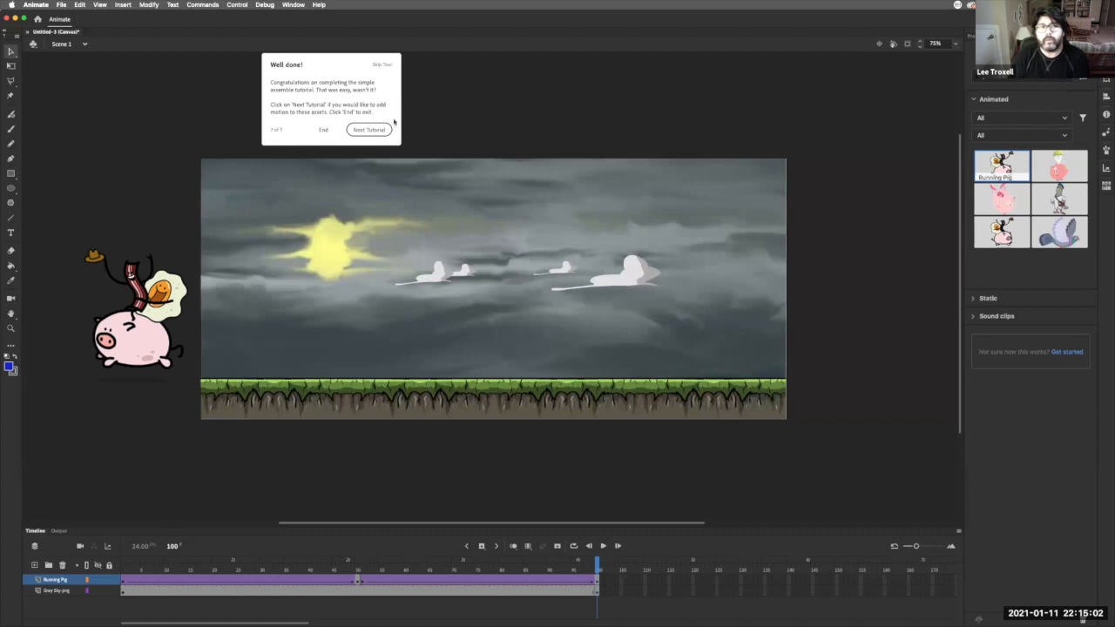
click(323, 130)
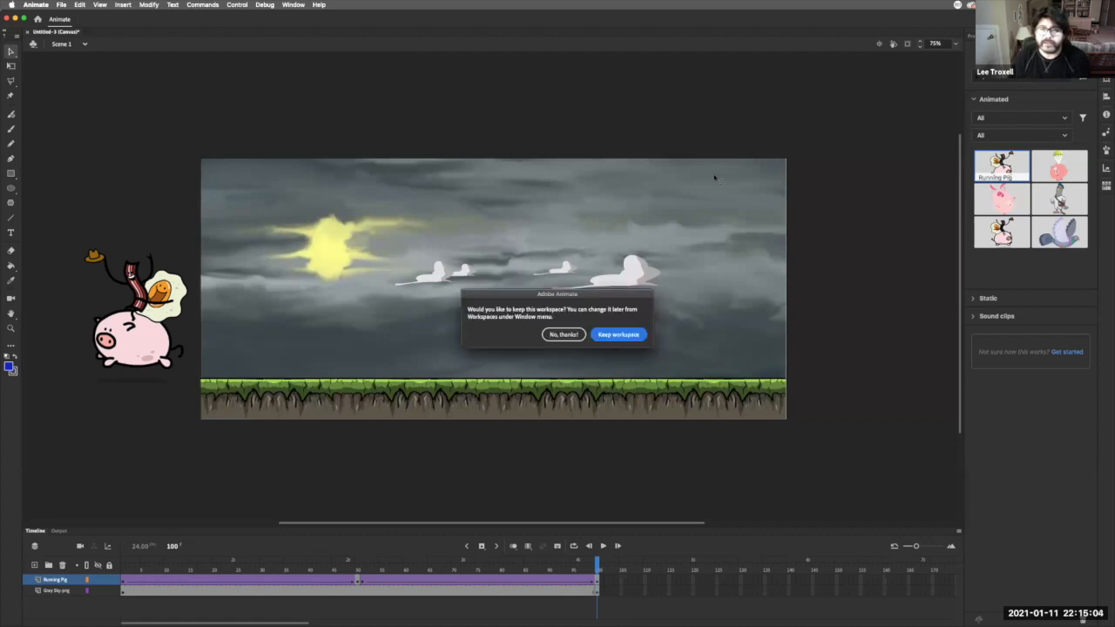
click(617, 335)
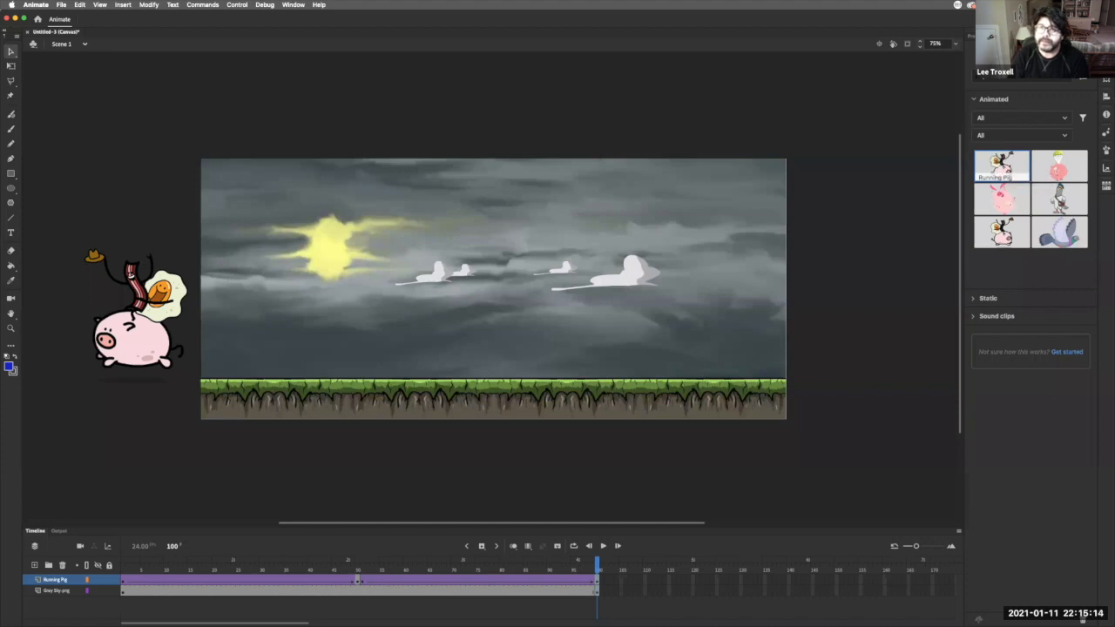
- Examine the library's Running Pig symbol and the individual parts inside its nested Bacon Pig assets folder
click(1001, 35)
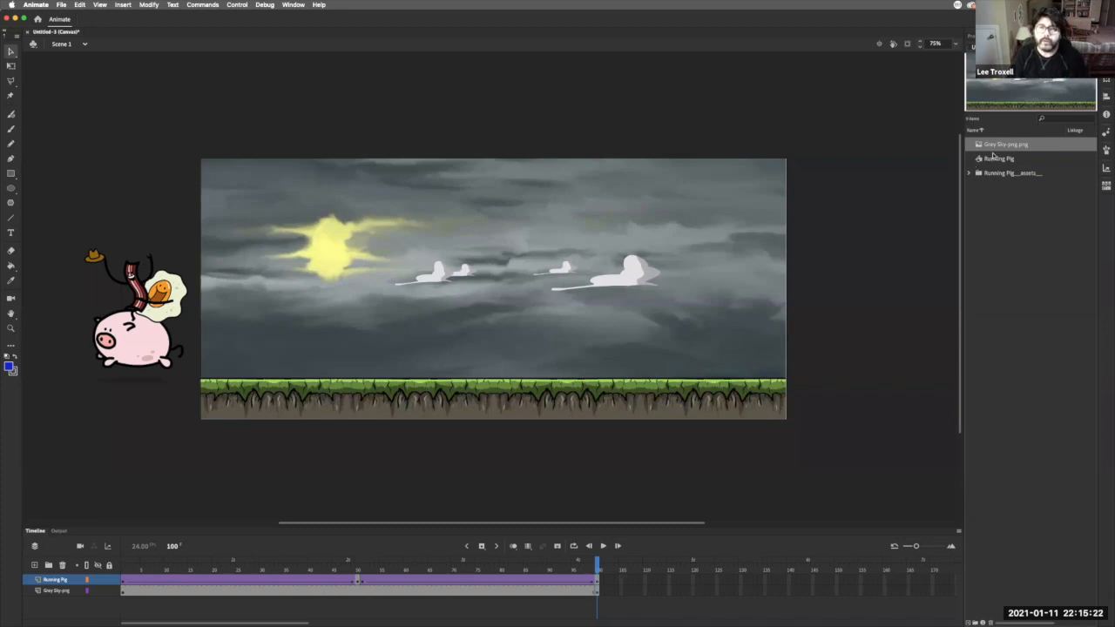
click(993, 160)
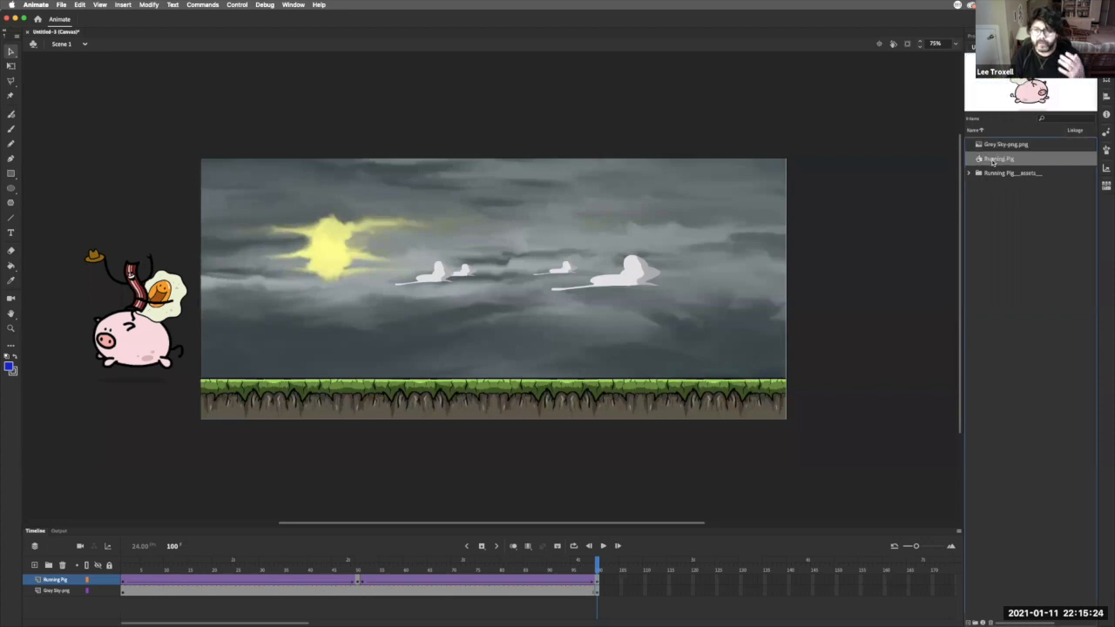
click(990, 174)
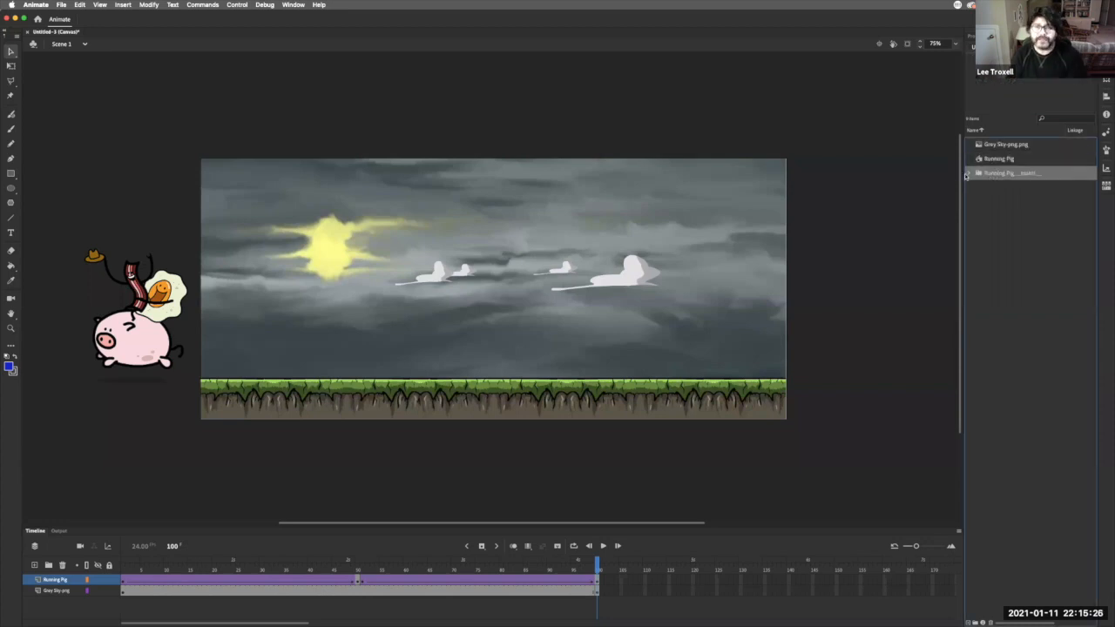
click(969, 174)
click(981, 188)
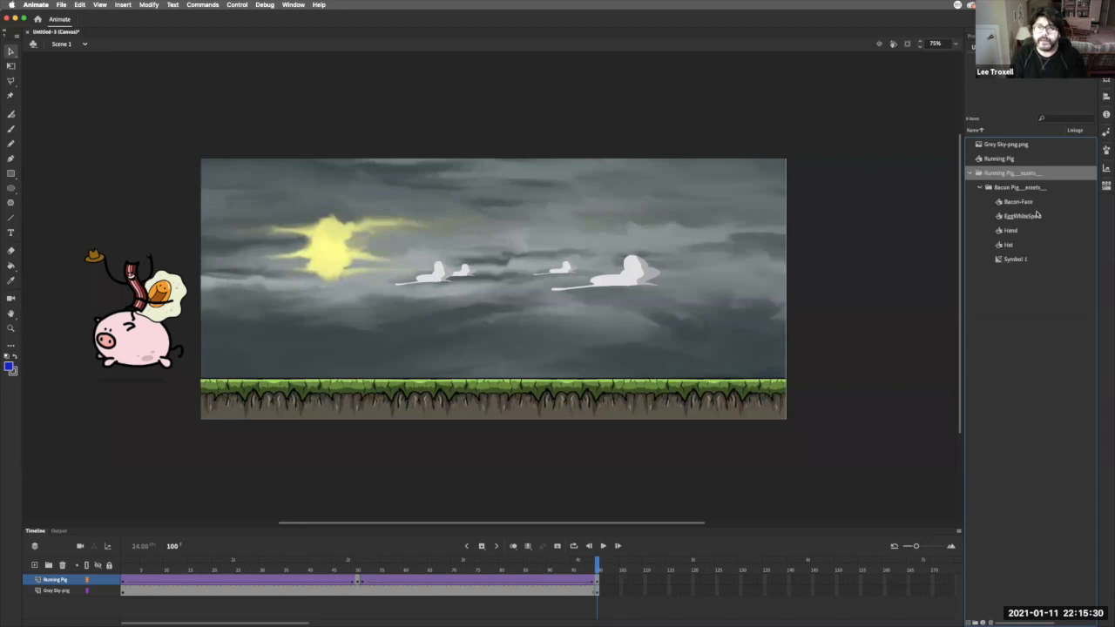
click(1019, 202)
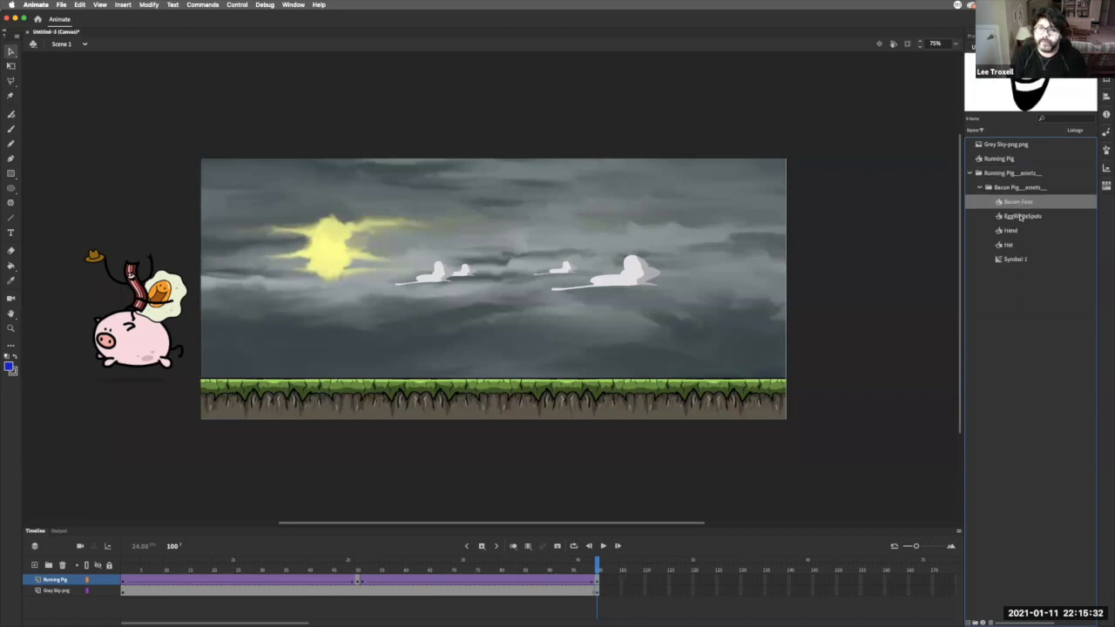
click(1021, 216)
click(1016, 230)
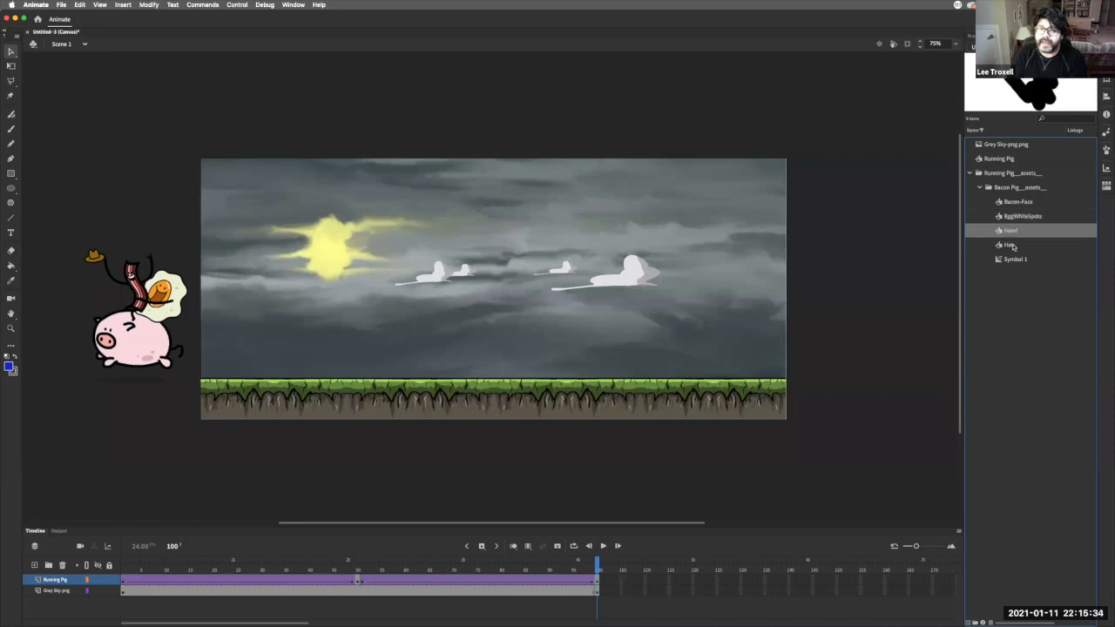
click(1013, 247)
click(1025, 260)
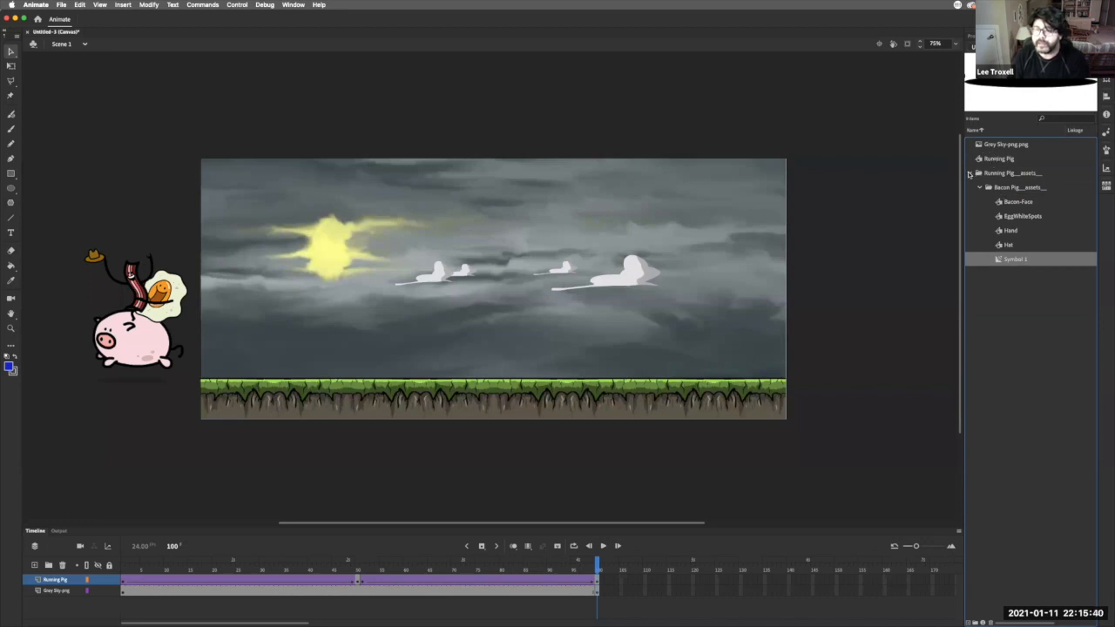
click(969, 174)
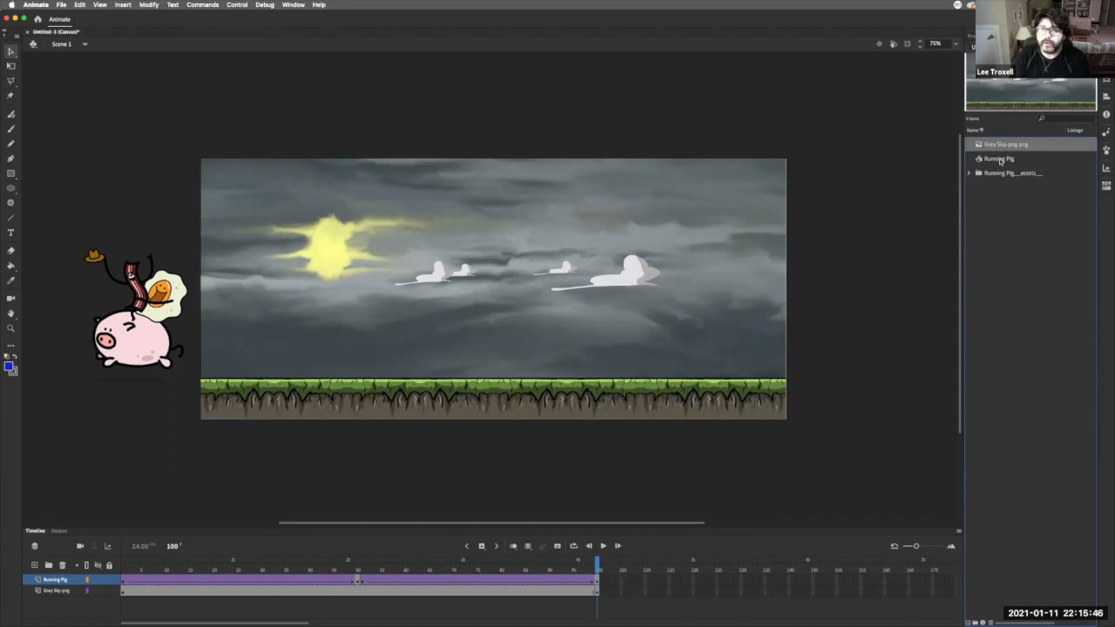
- Open the Running Pig symbol with all its layers shown in the timeline, and scrub its frame-by-frame animation to frame 27
click(1000, 160)
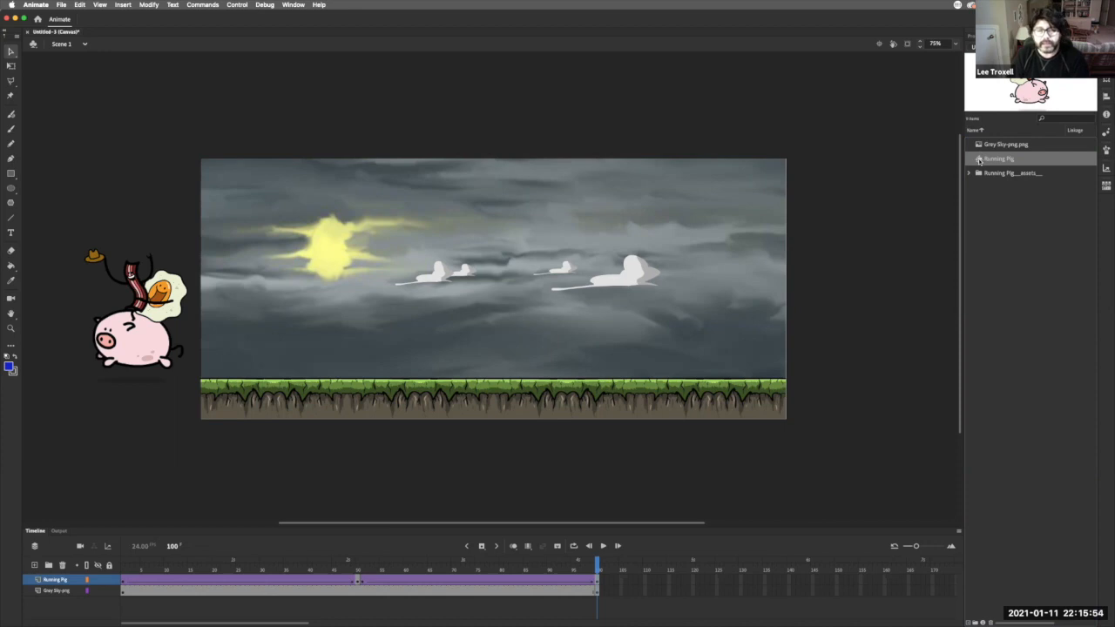
double_click(979, 160)
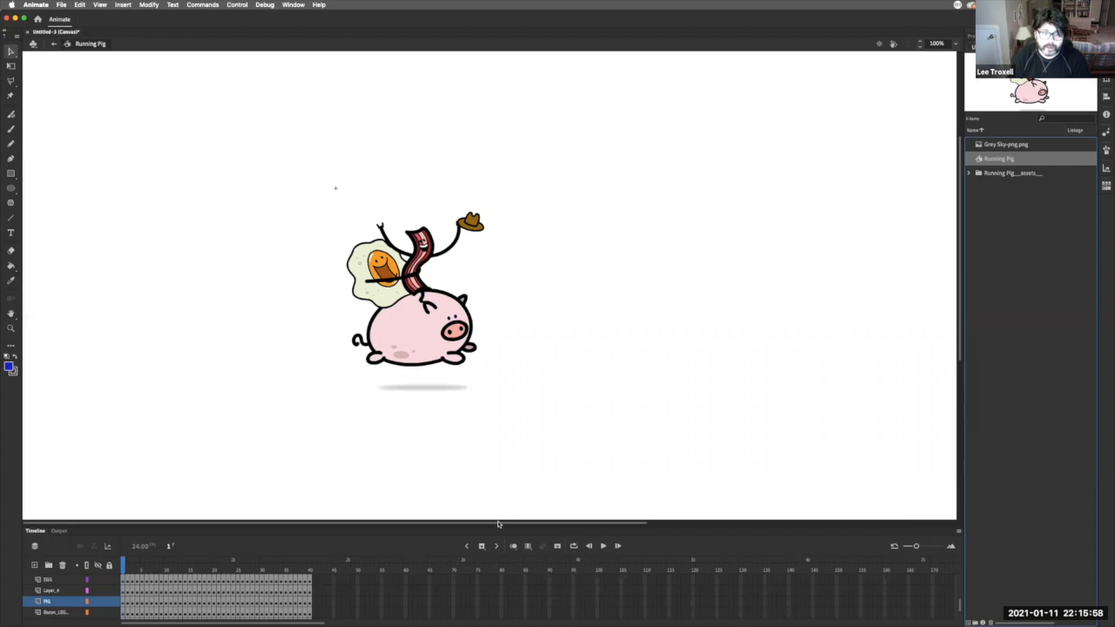
drag(704, 480, 718, 408)
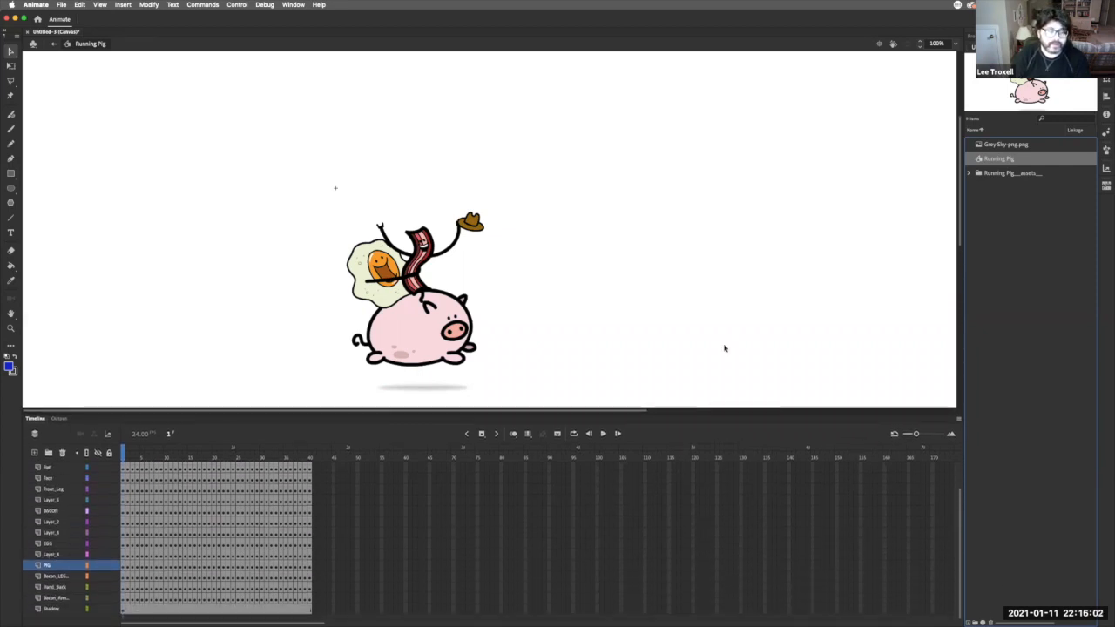
scroll(723, 348, down, 3)
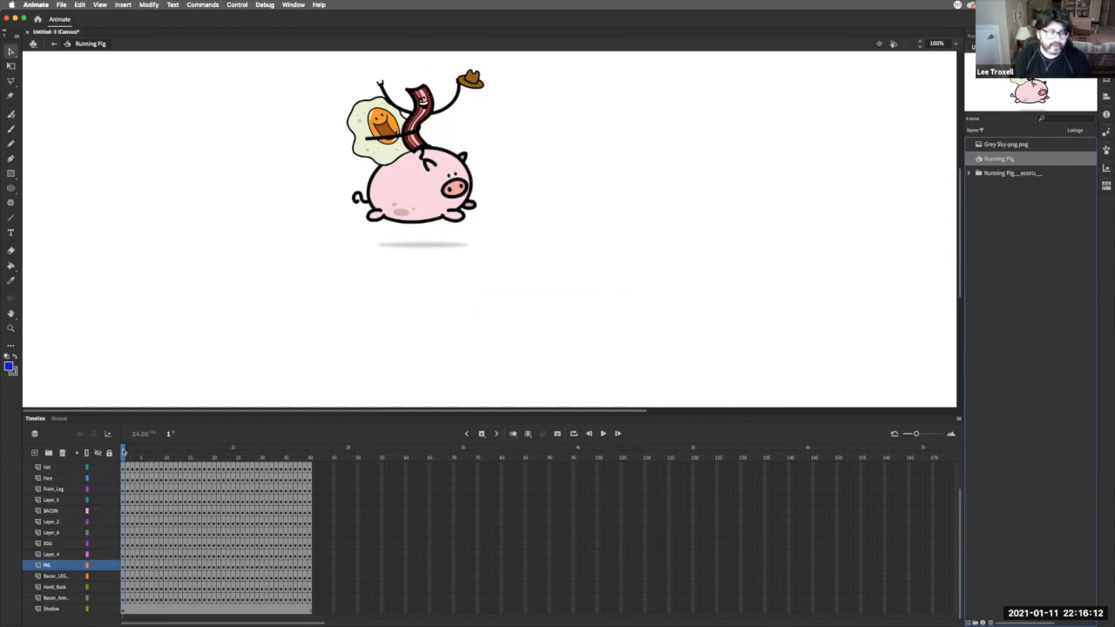
drag(136, 454, 250, 461)
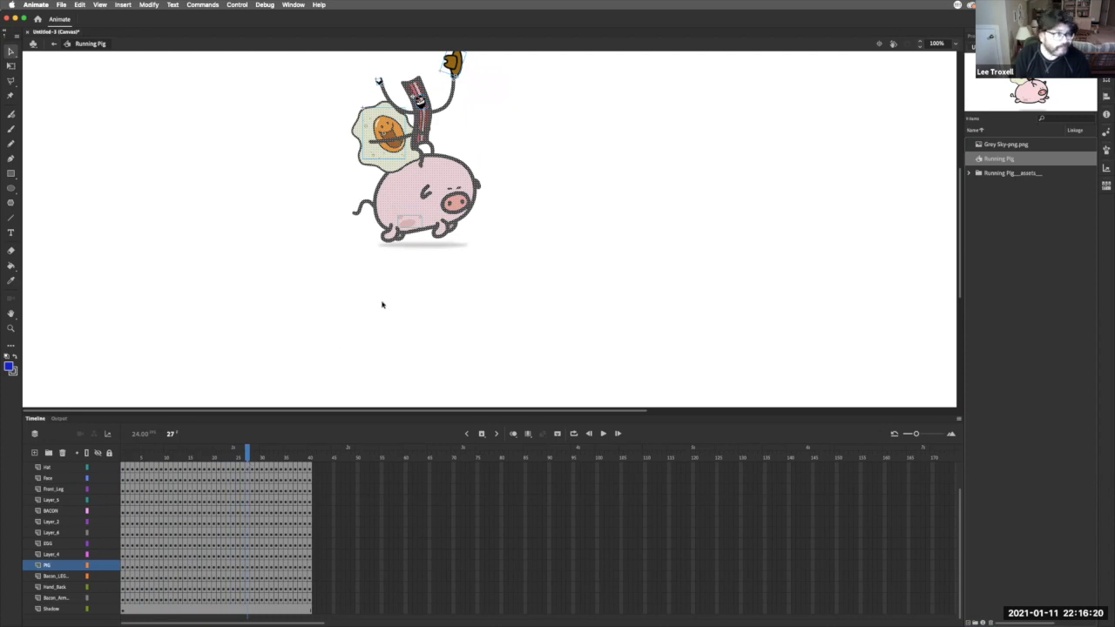
- Move the pig's pink body fill away from its outline at frame 27 of the PIG layer, and undo the move
click(404, 265)
drag(399, 207, 546, 292)
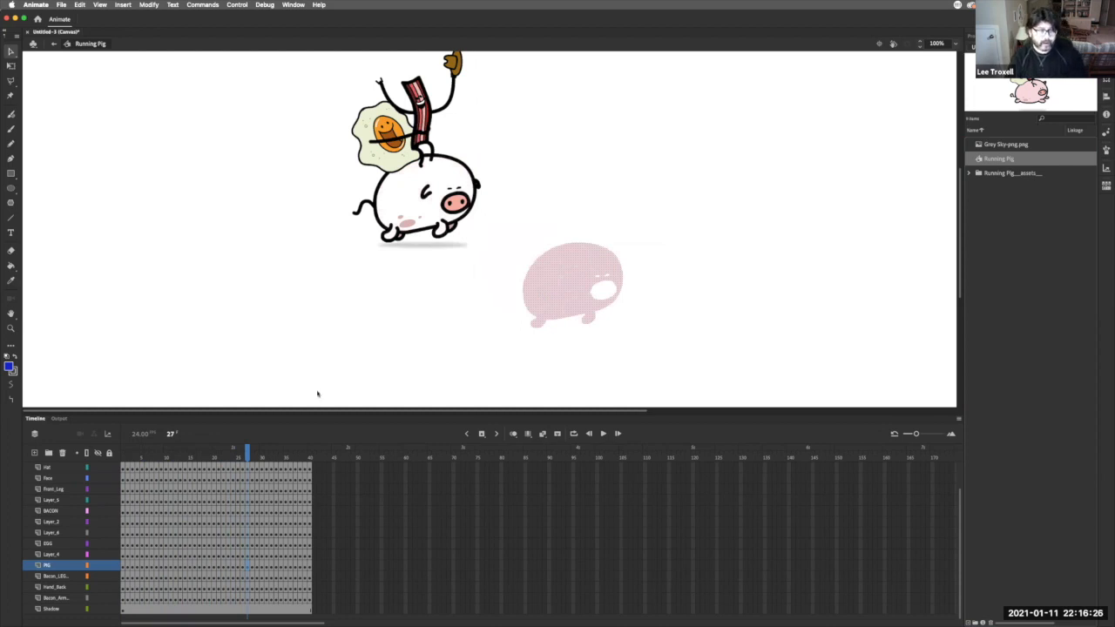
key(super+z)
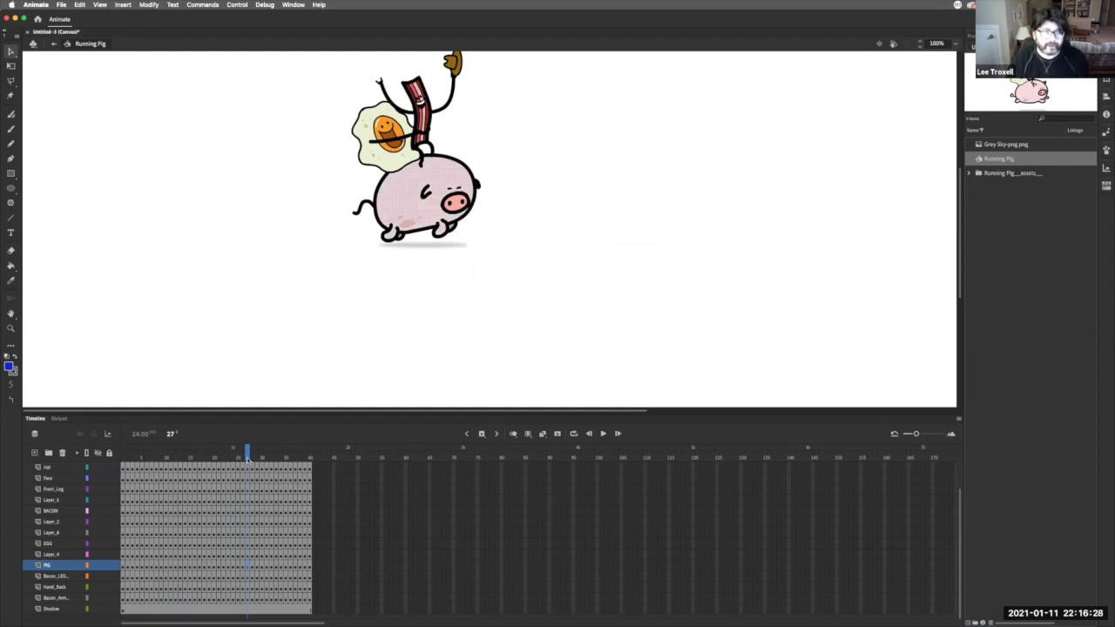
- Scrub and play through the Running Pig symbol's frame-by-frame run animation, and return to frame 1
drag(247, 456, 142, 456)
click(603, 433)
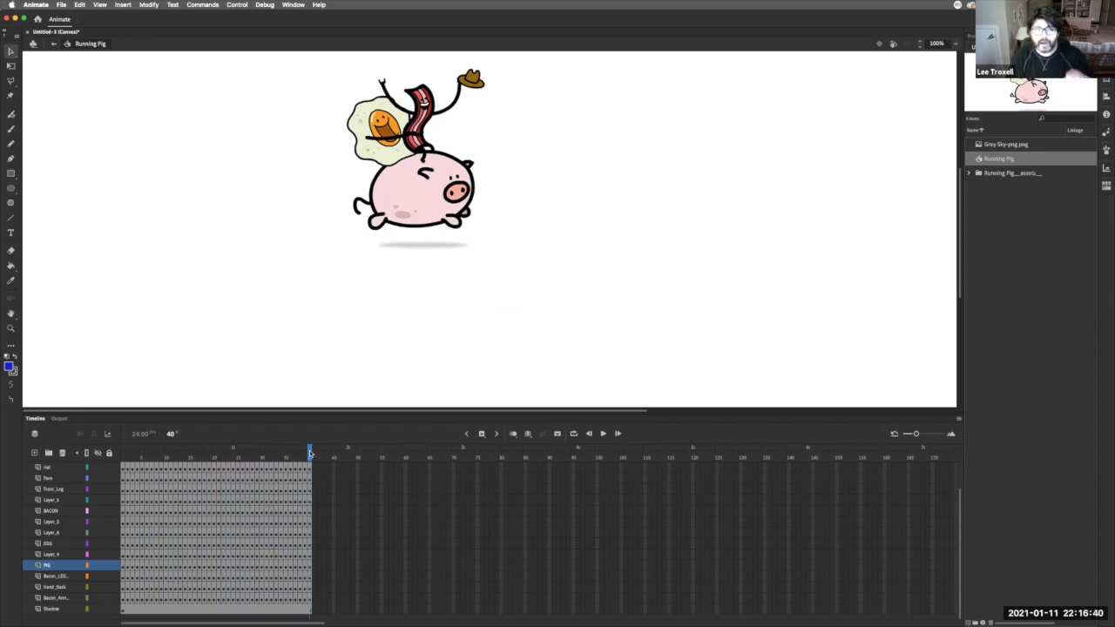
drag(309, 453, 94, 462)
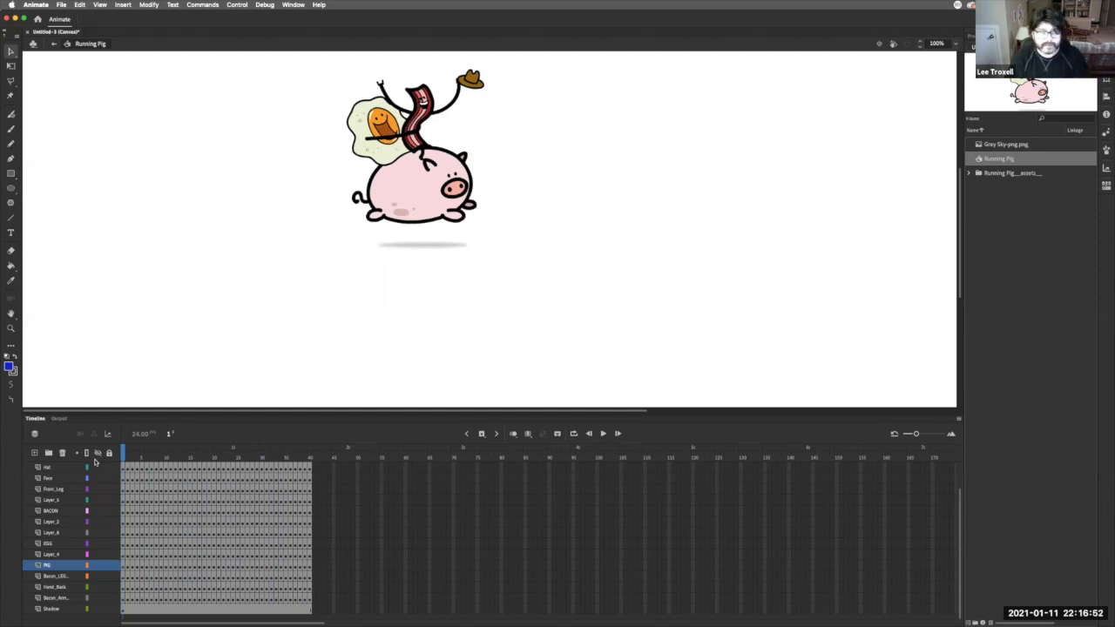
drag(156, 457, 122, 458)
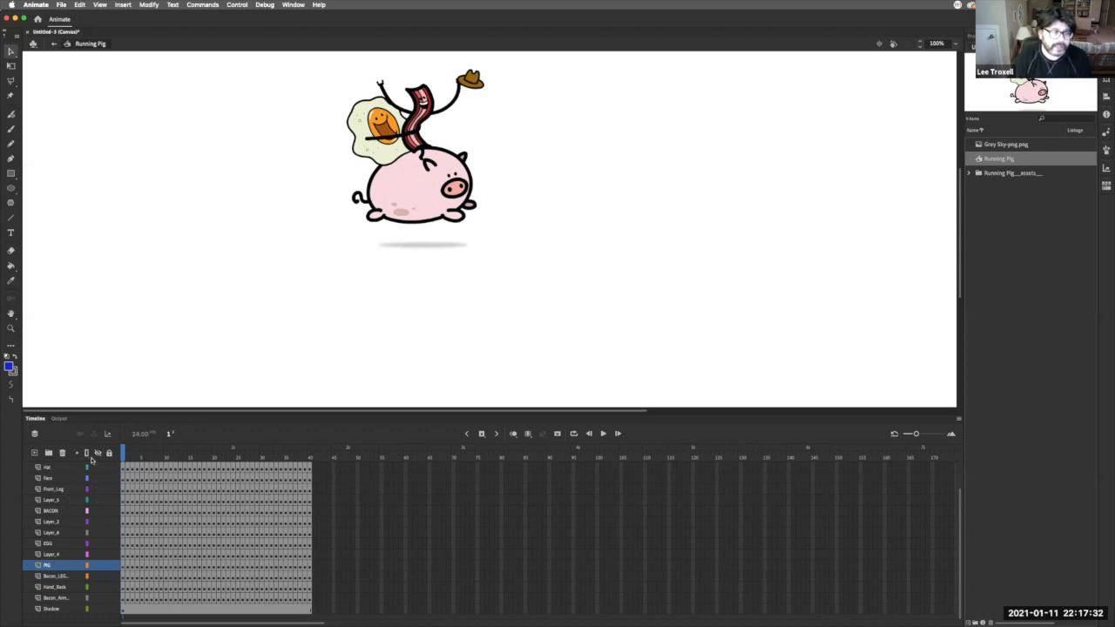
- Delete the Hat layer and the layers down to Front_Leg, including Hand_Front, the front bacon arm and Face
click(45, 470)
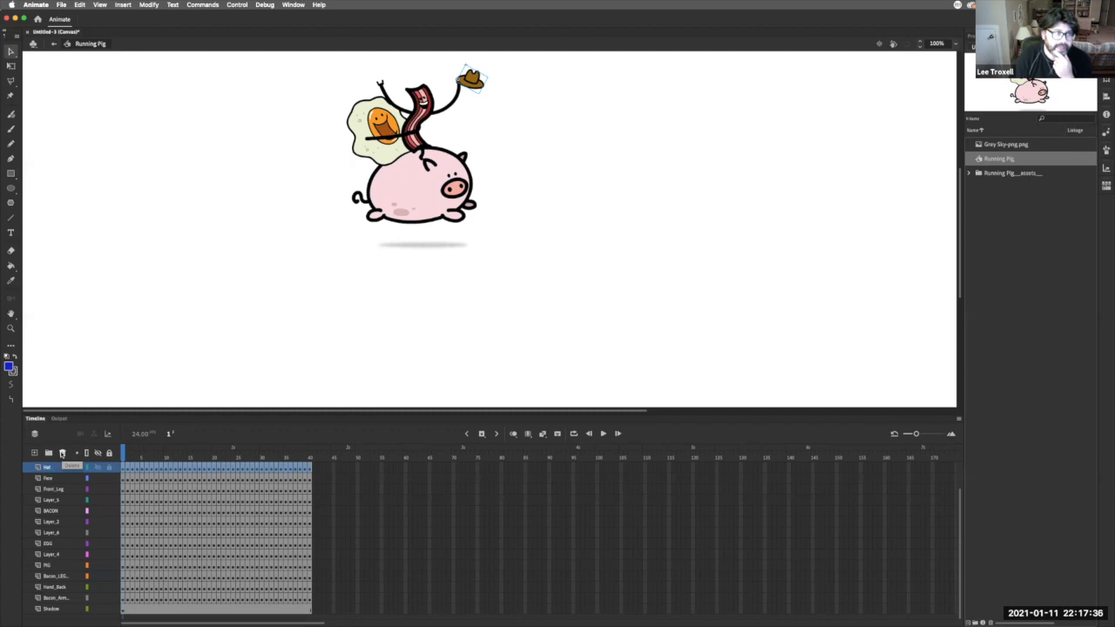
click(61, 454)
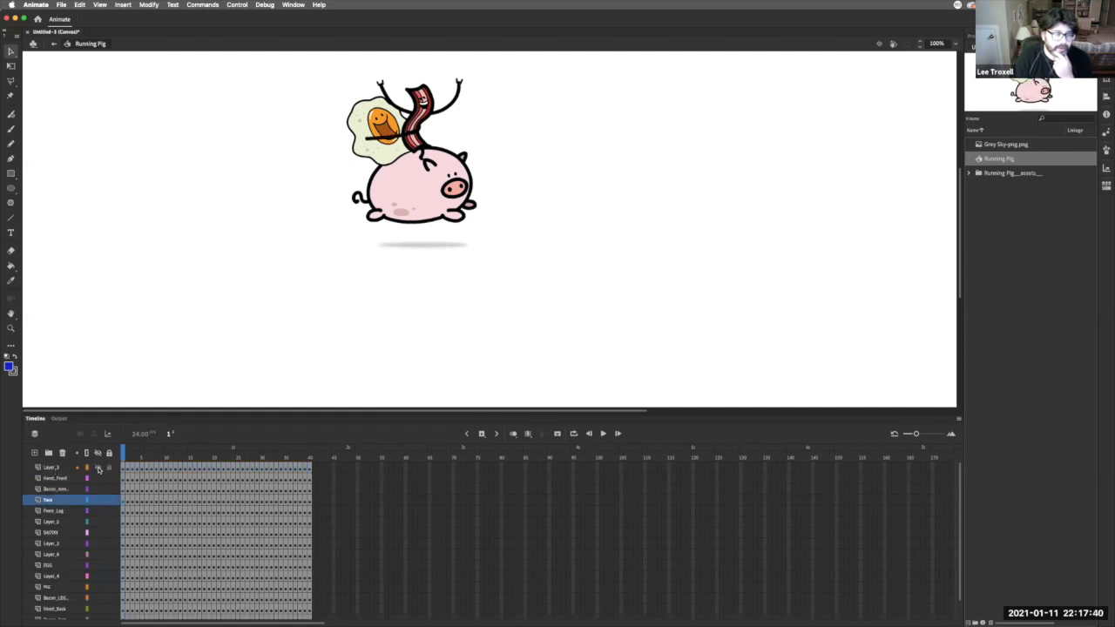
click(61, 468)
click(62, 454)
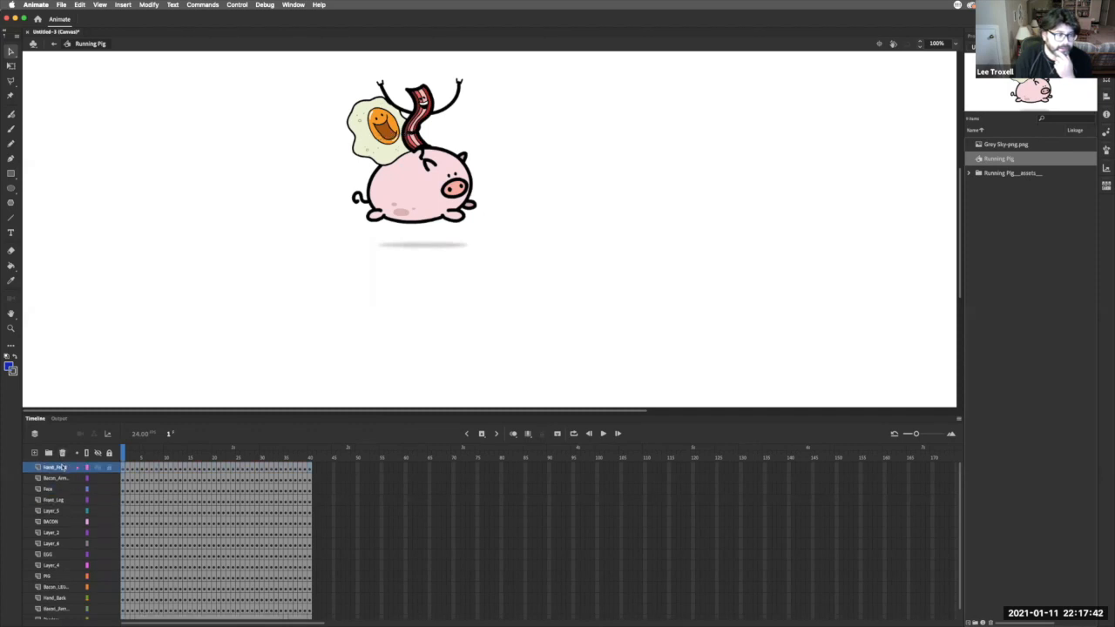
click(61, 454)
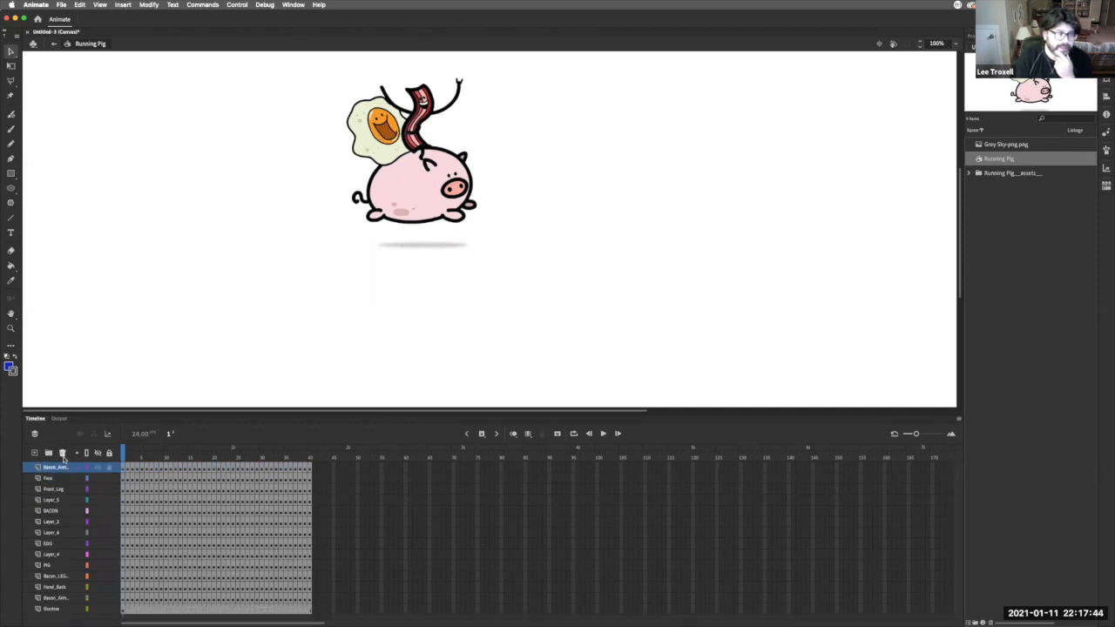
click(63, 455)
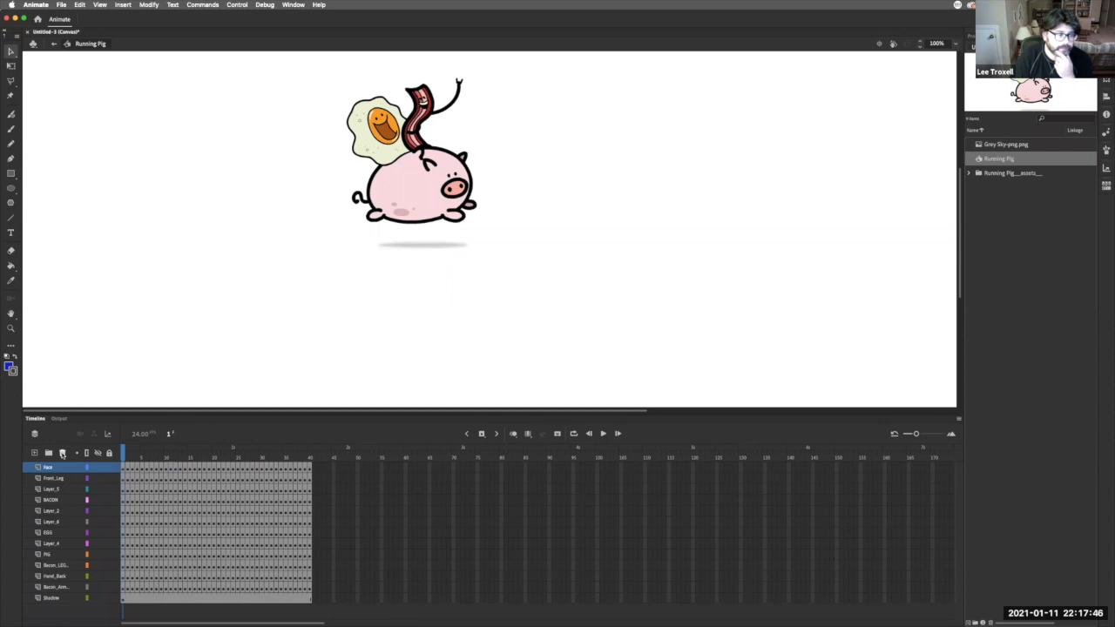
click(61, 454)
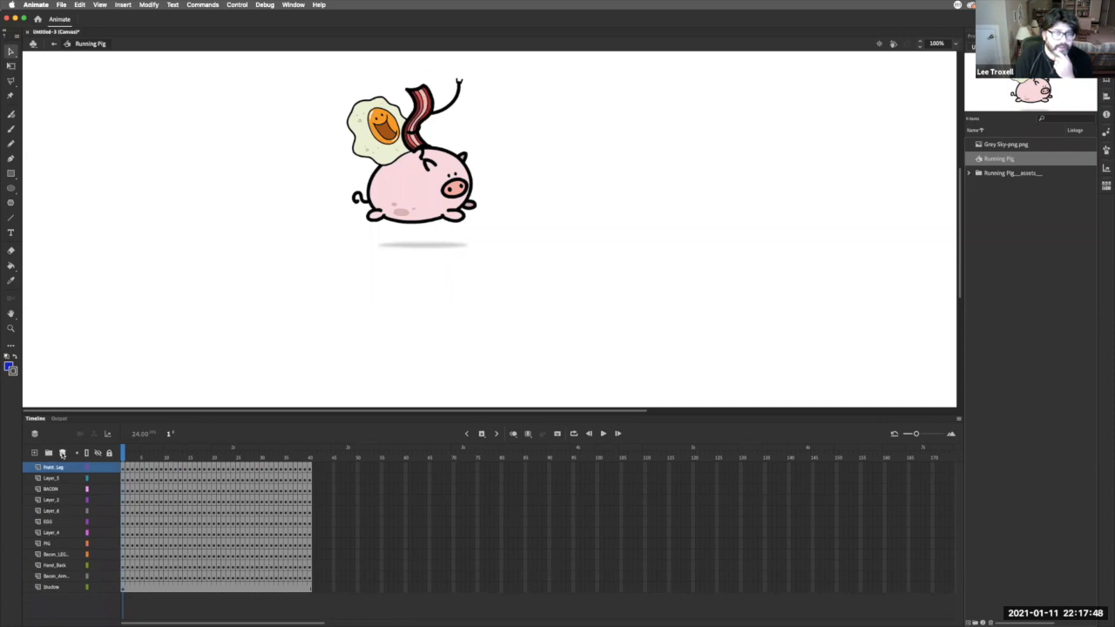
click(62, 454)
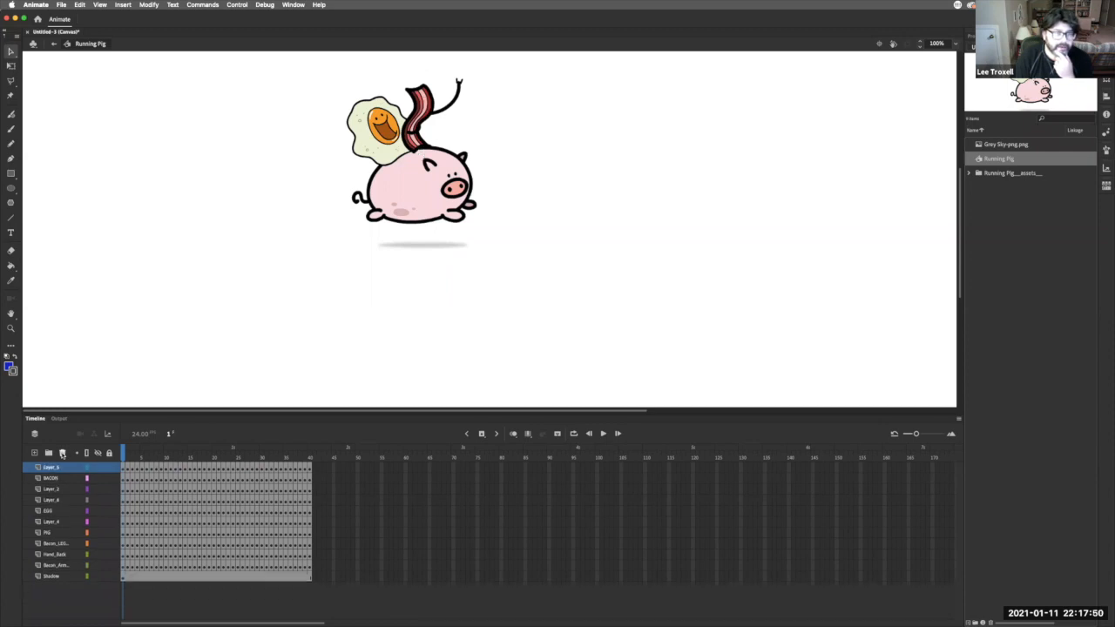
- Delete the layers from Layer_5 through EGG, including BACON, and undo the extra deletion of Layer_4
click(62, 454)
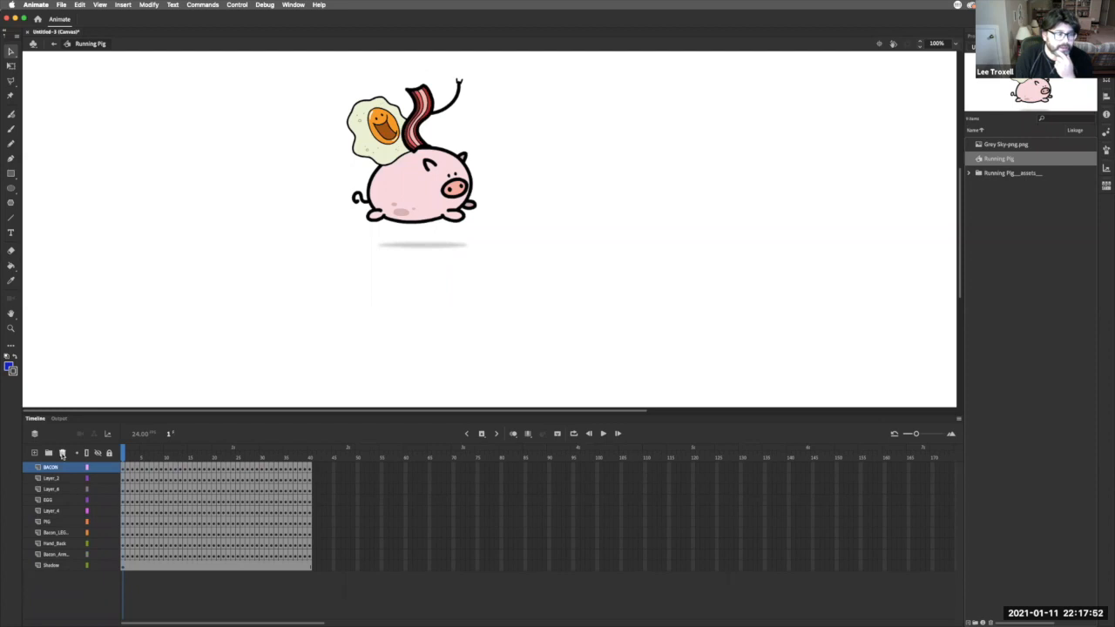
click(62, 454)
click(62, 454)
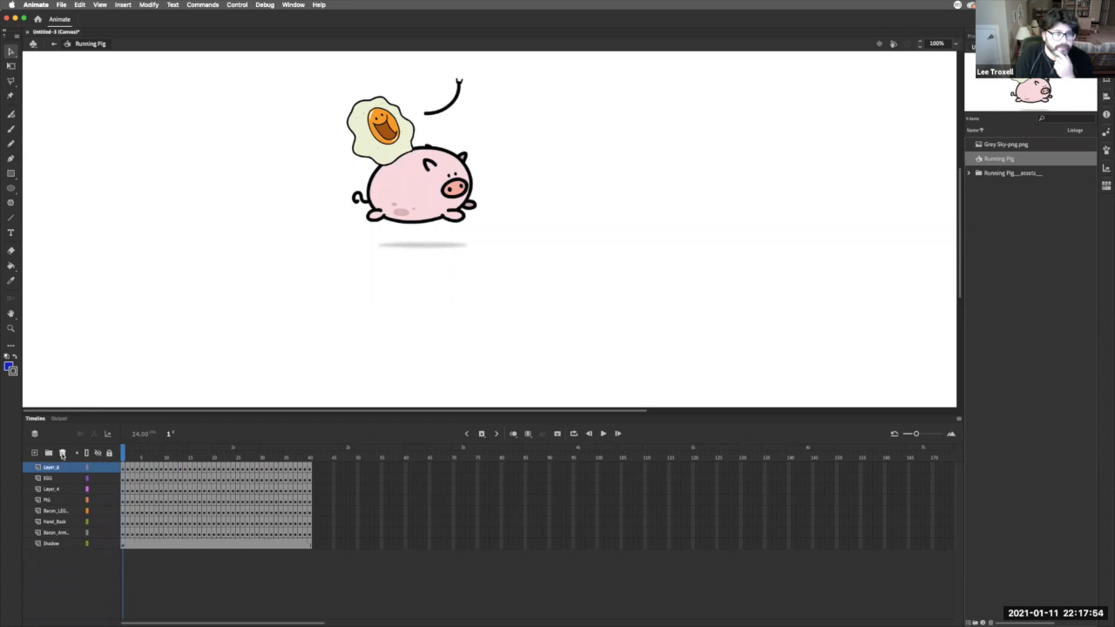
click(62, 454)
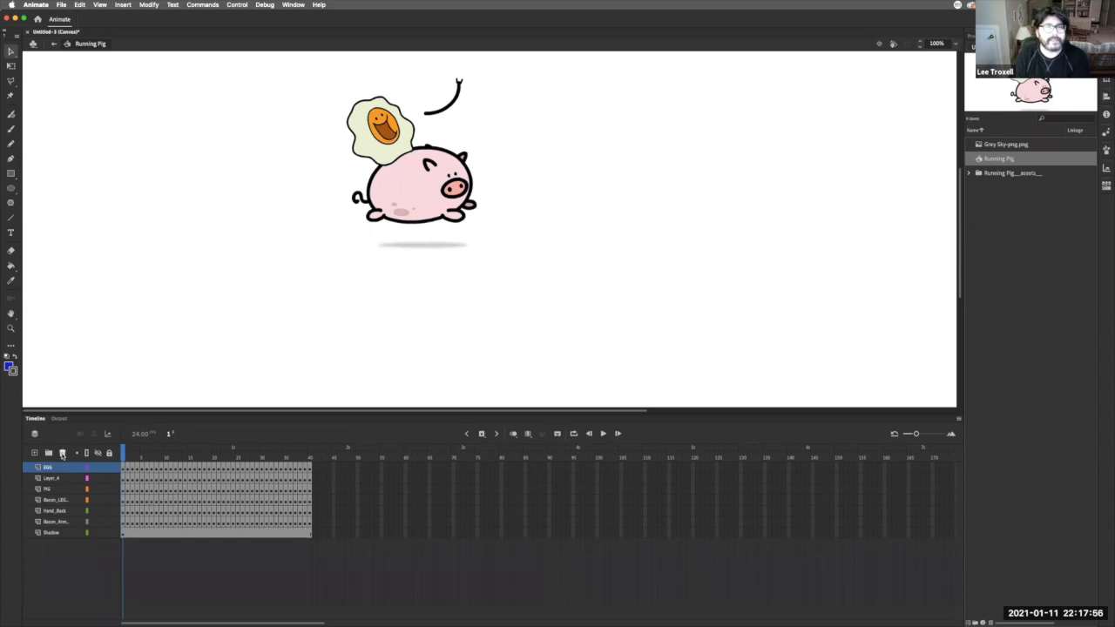
click(62, 454)
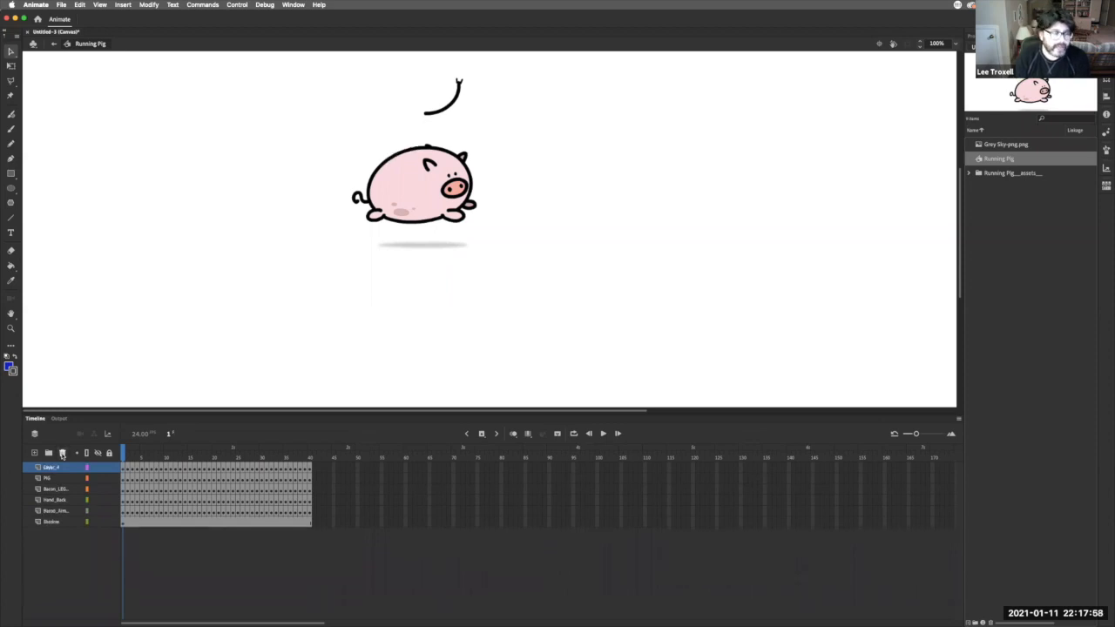
click(62, 454)
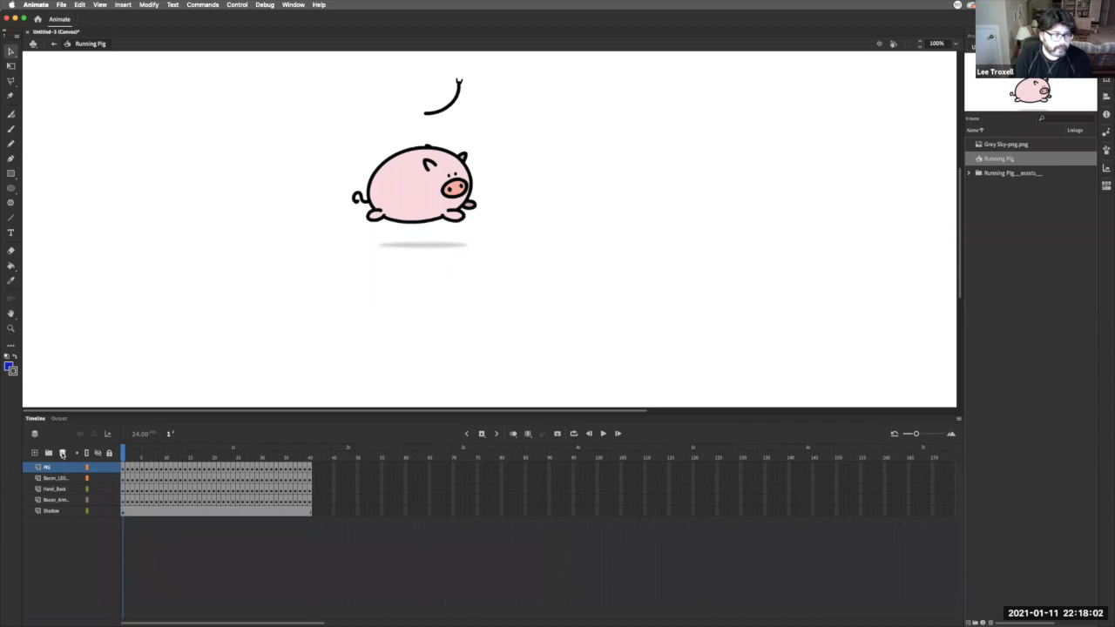
key(super+z)
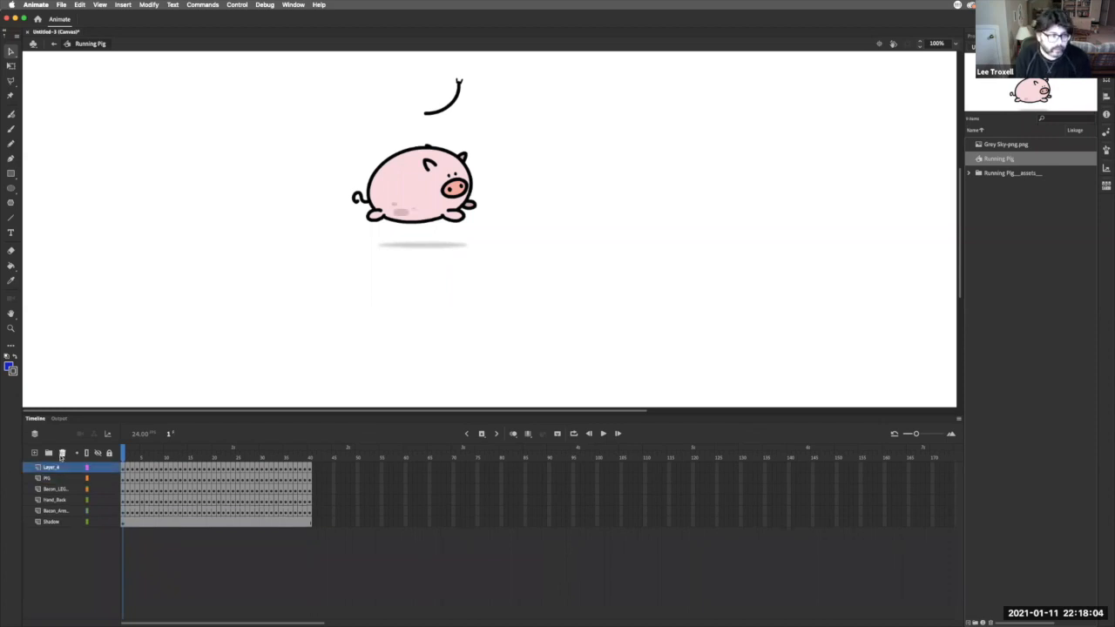
- Delete the bacon leg, the remaining bacon arm and the Hand_Back layers, keeping only Layer_4, PIG and Shadow
click(61, 489)
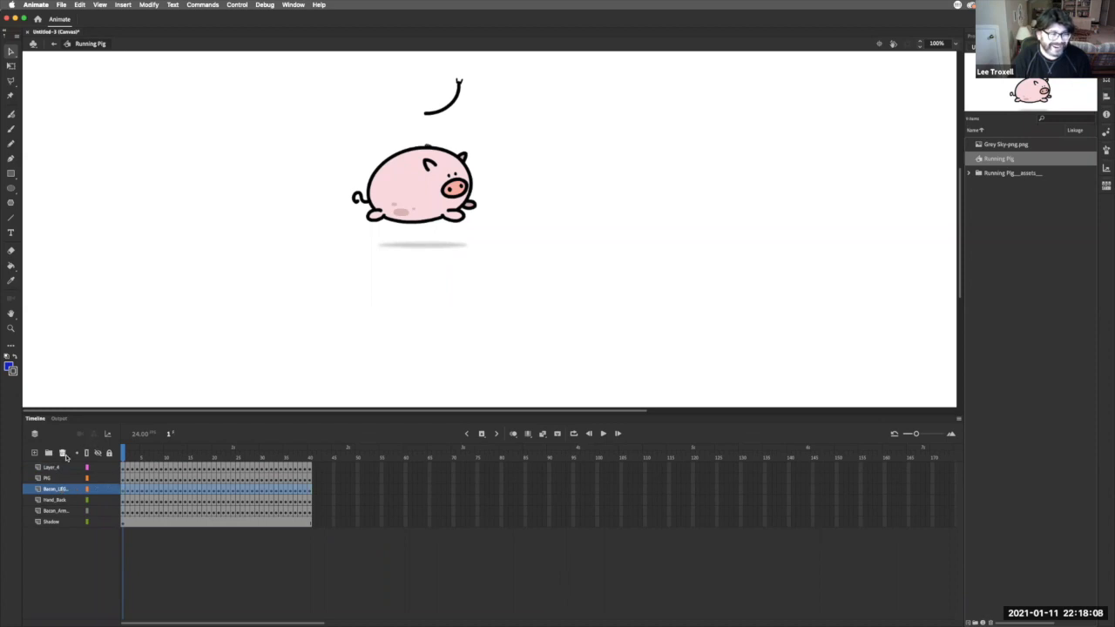
click(63, 453)
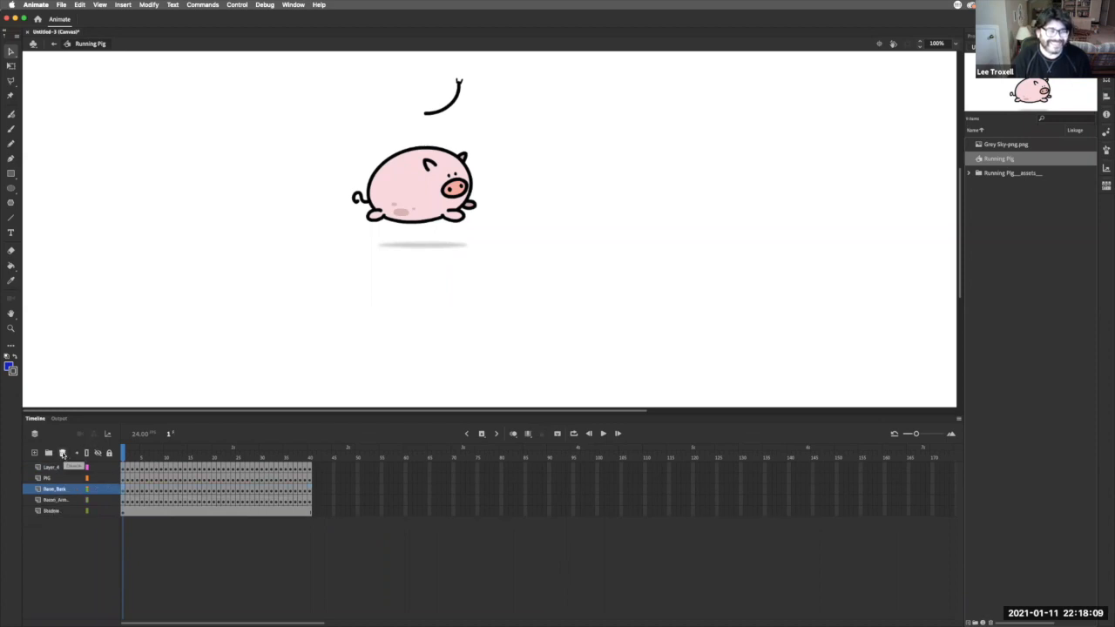
click(64, 502)
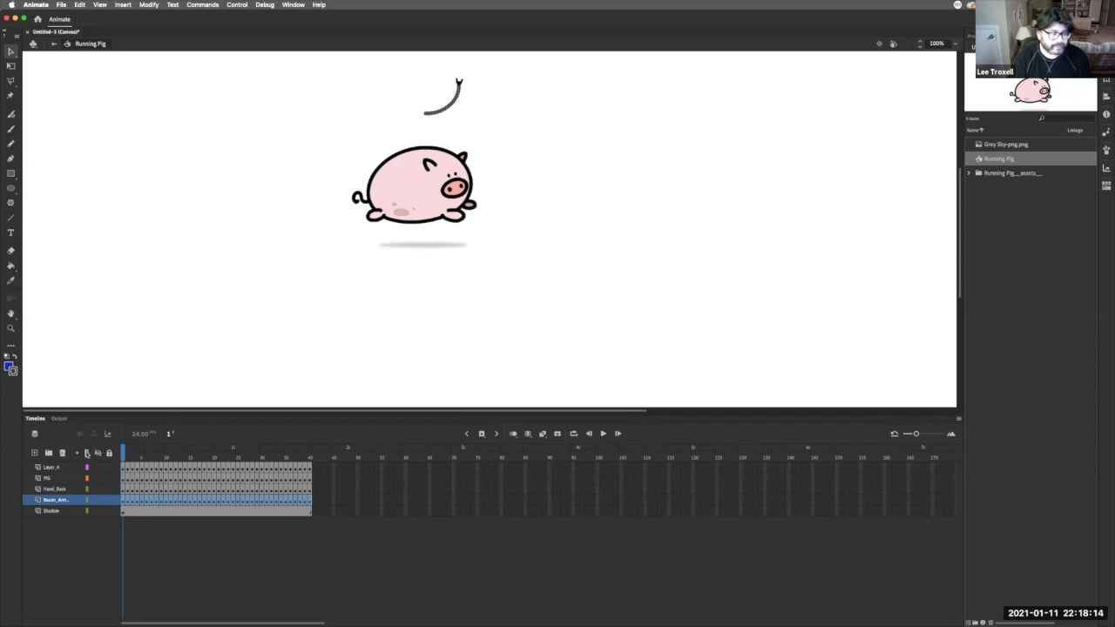
click(62, 454)
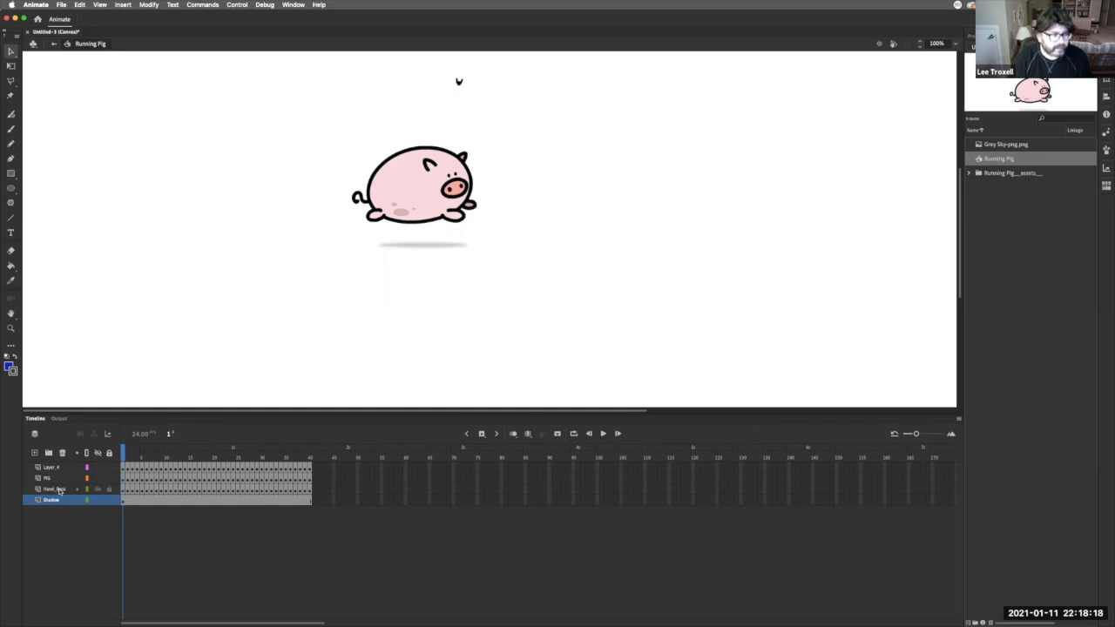
click(59, 489)
click(62, 454)
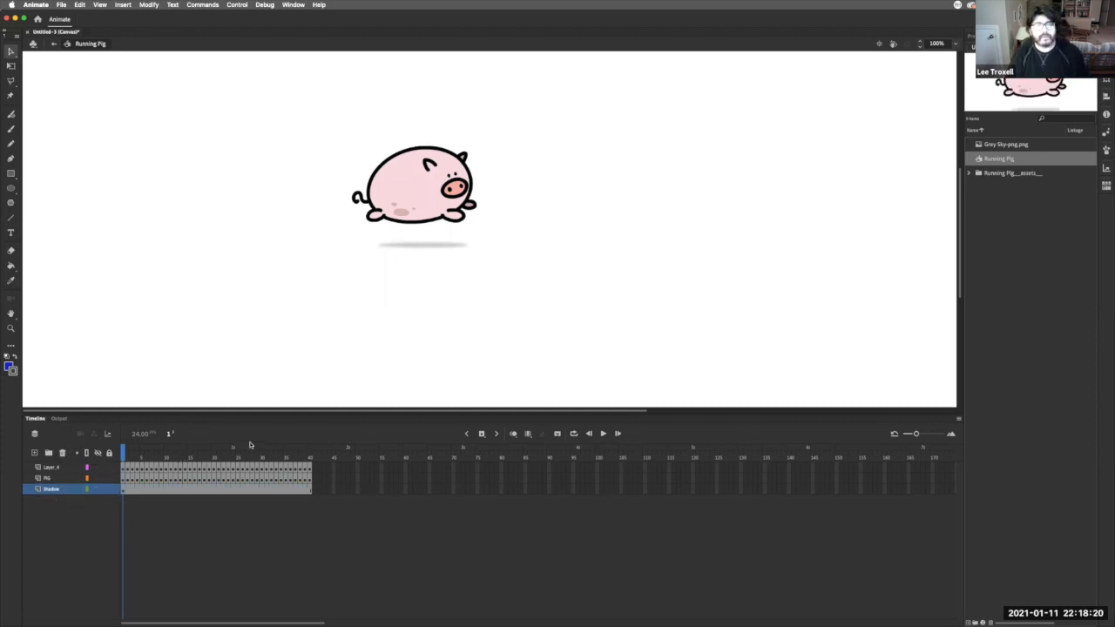
- Scrub the stripped-down pig's run animation, return to Scene 1 and check the pig in the main timeline
drag(130, 451, 108, 453)
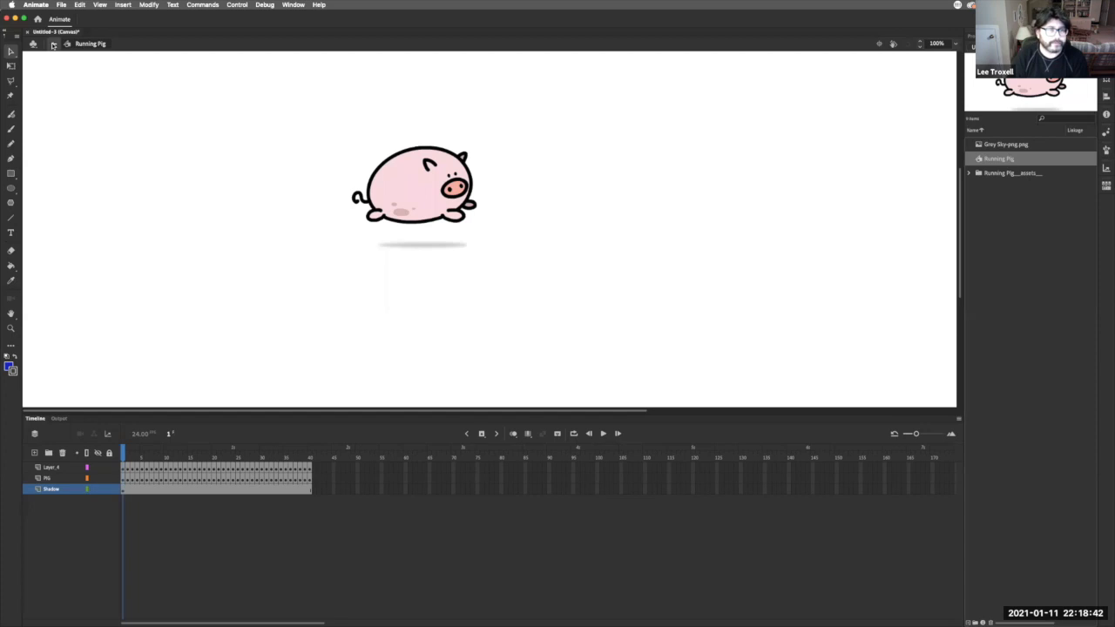
click(52, 44)
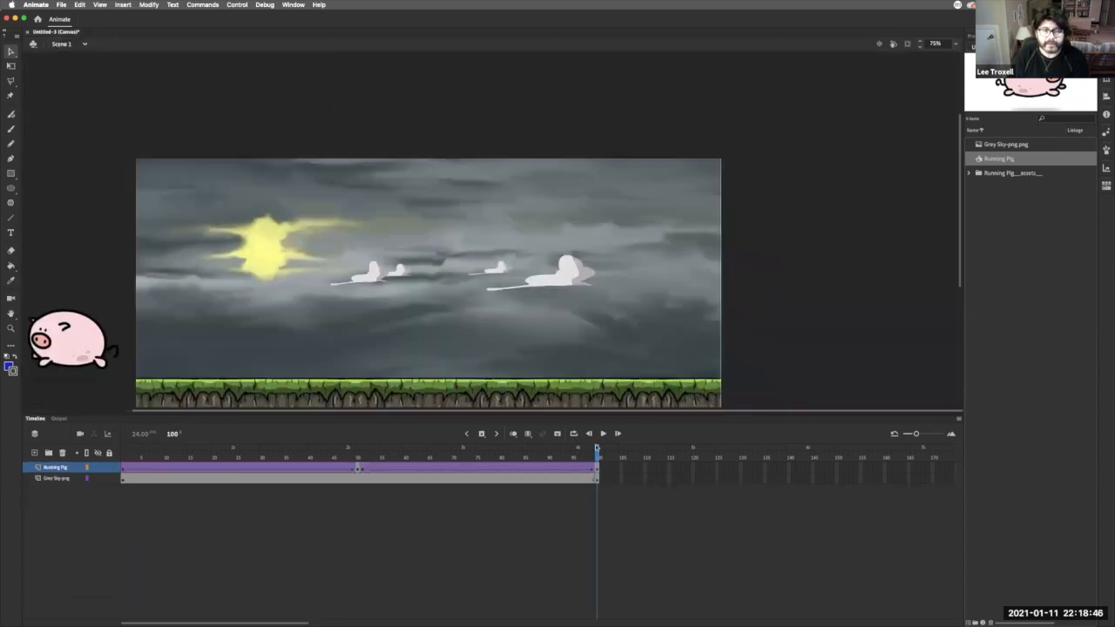
mouse_move(597, 454)
mouse_down()
mouse_move(269, 454)
mouse_move(203, 430)
mouse_move(152, 454)
mouse_move(519, 460)
mouse_move(157, 454)
mouse_move(373, 454)
mouse_move(212, 454)
mouse_move(135, 425)
mouse_move(401, 454)
mouse_move(597, 450)
mouse_up()
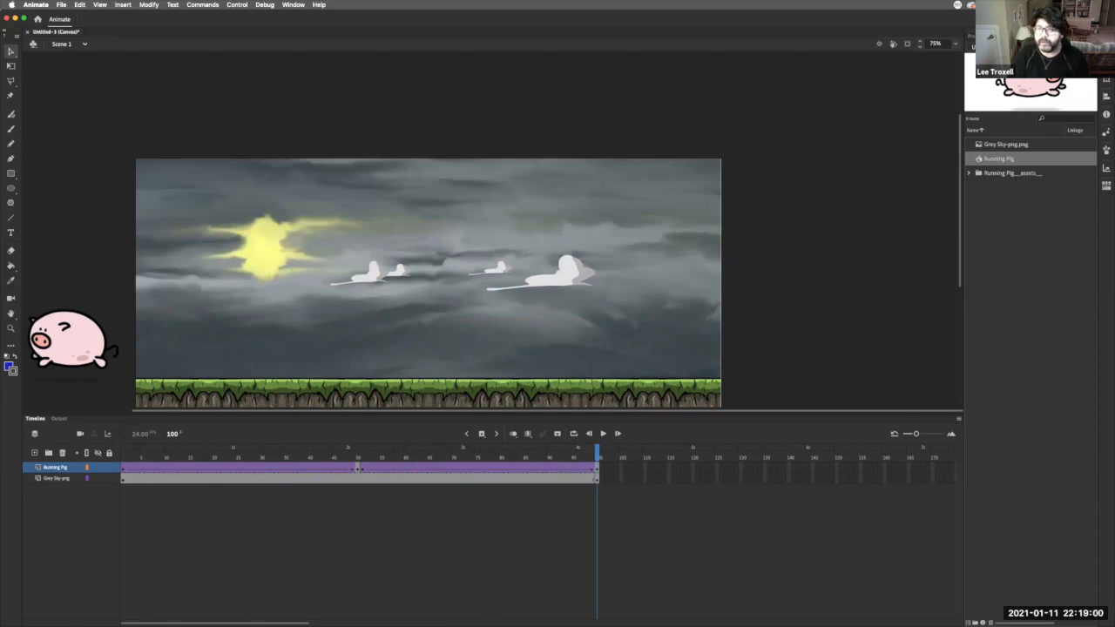
- Add the original Running Pig animated asset to the stage, putting duplicate library items into a folder
click(1028, 36)
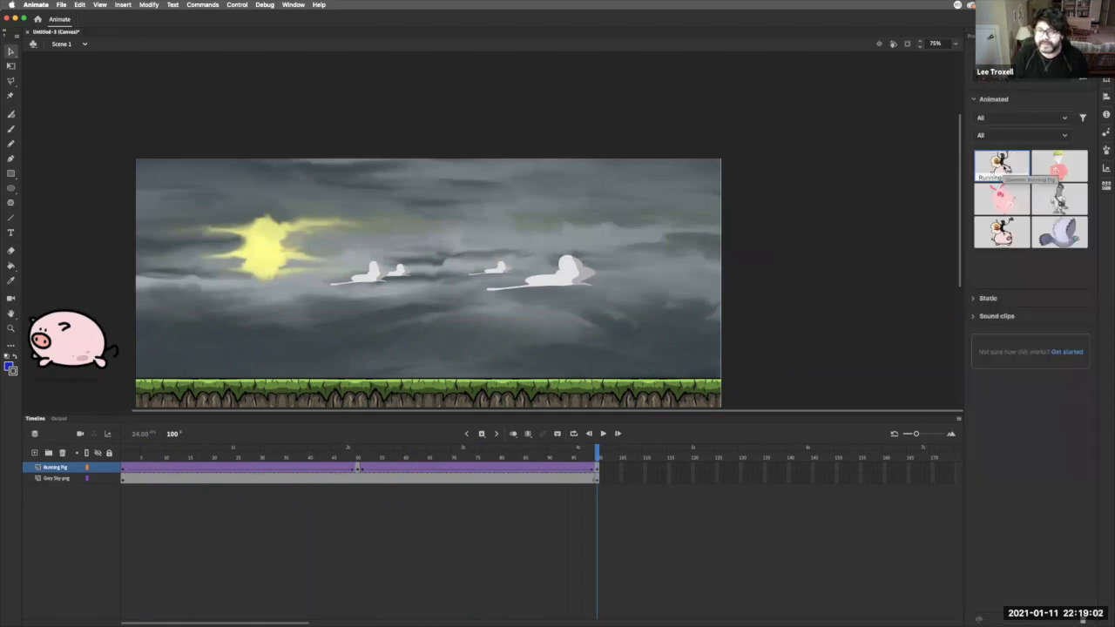
drag(574, 129, 559, 267)
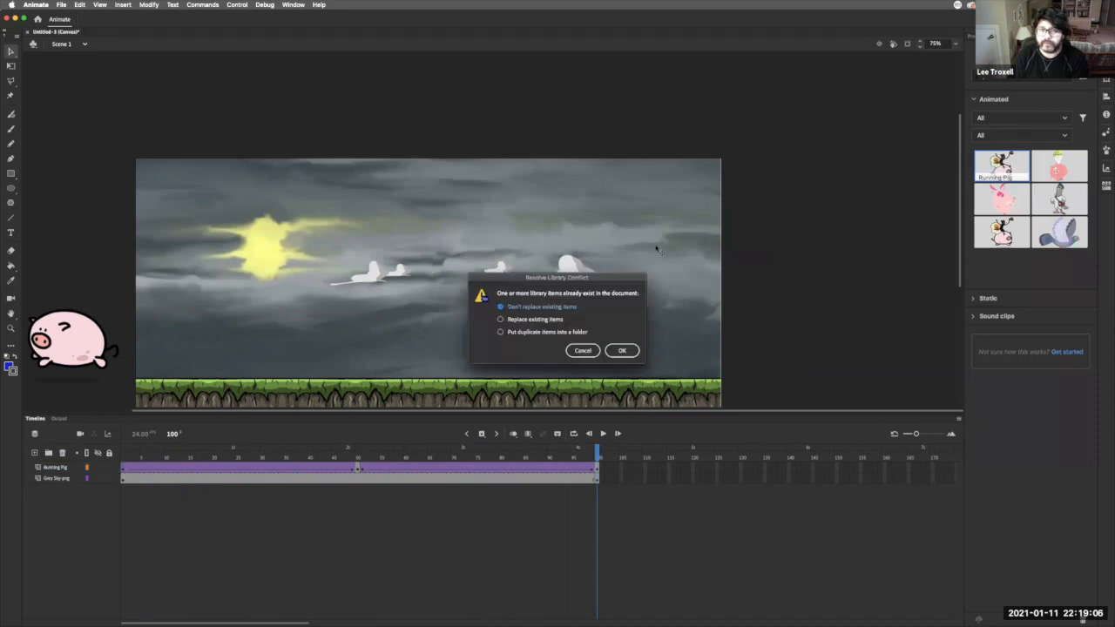
click(501, 332)
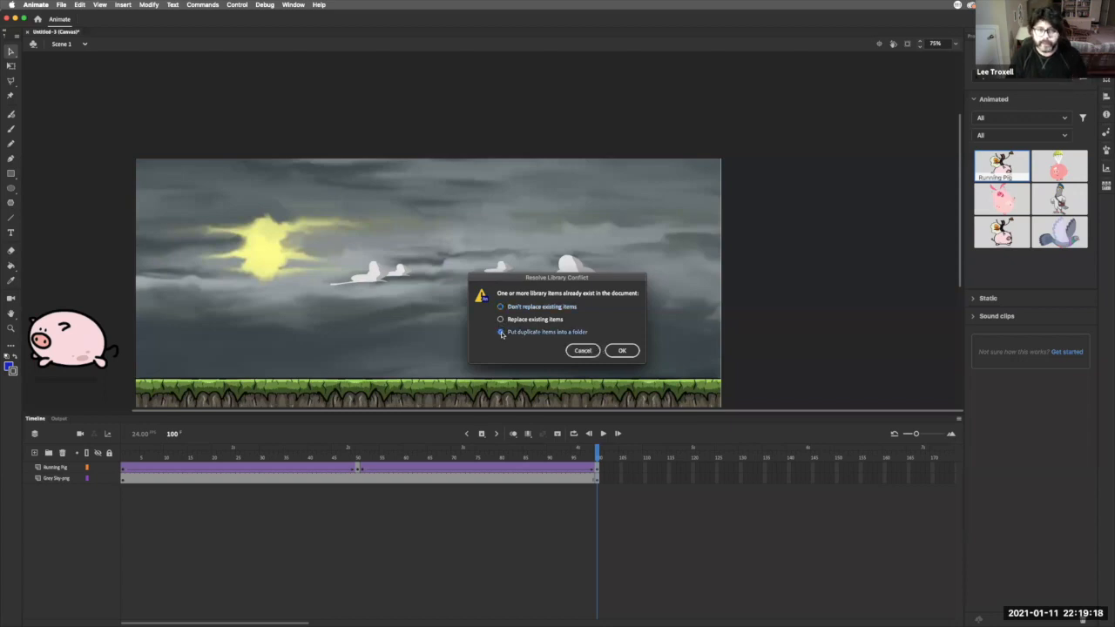
click(622, 351)
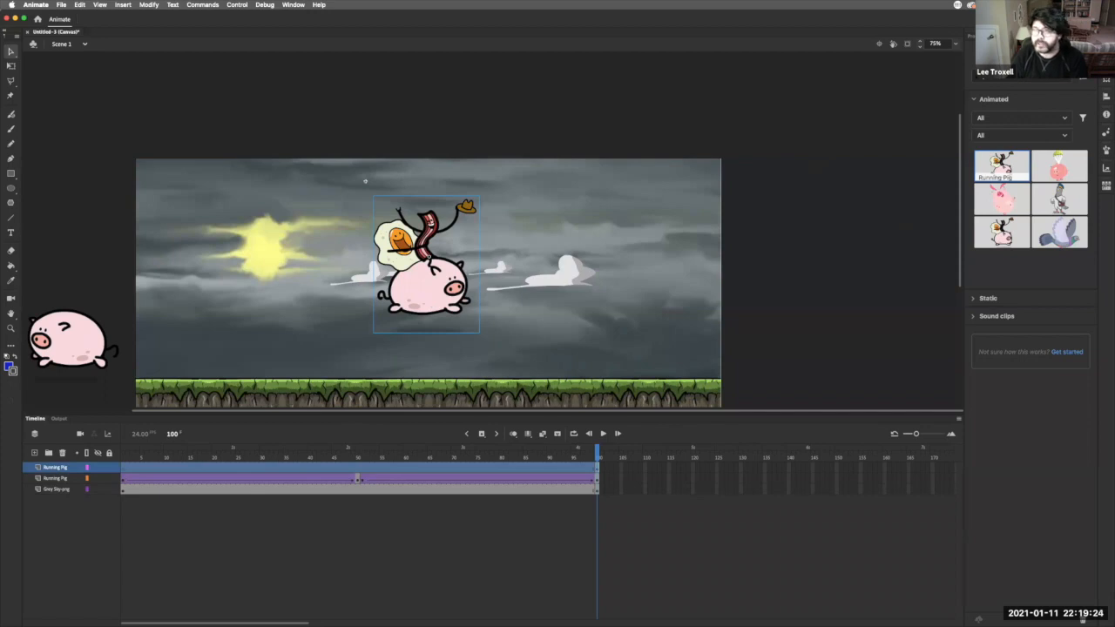
- Rename the library's edited Running Pig symbol as "Running Pig alone"
key(super+l)
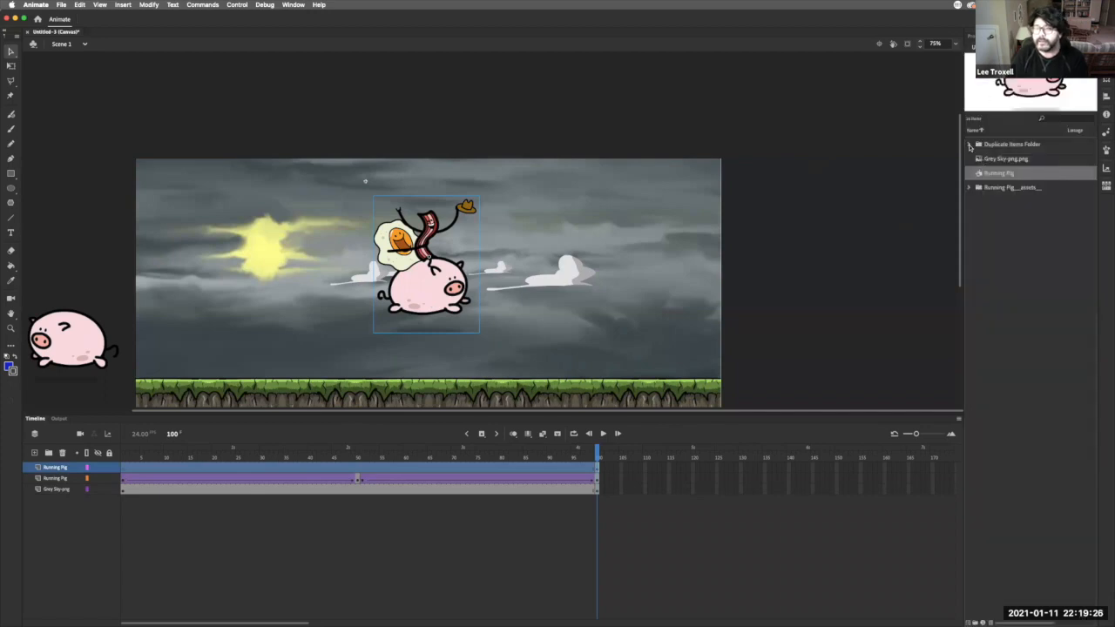
double_click(1005, 175)
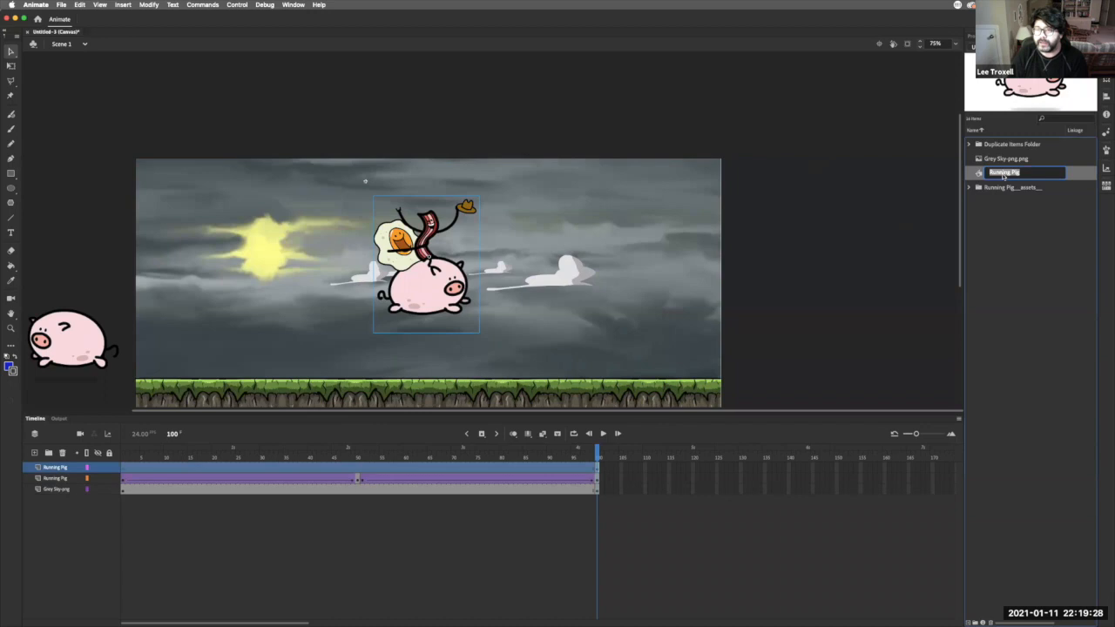
click(1030, 173)
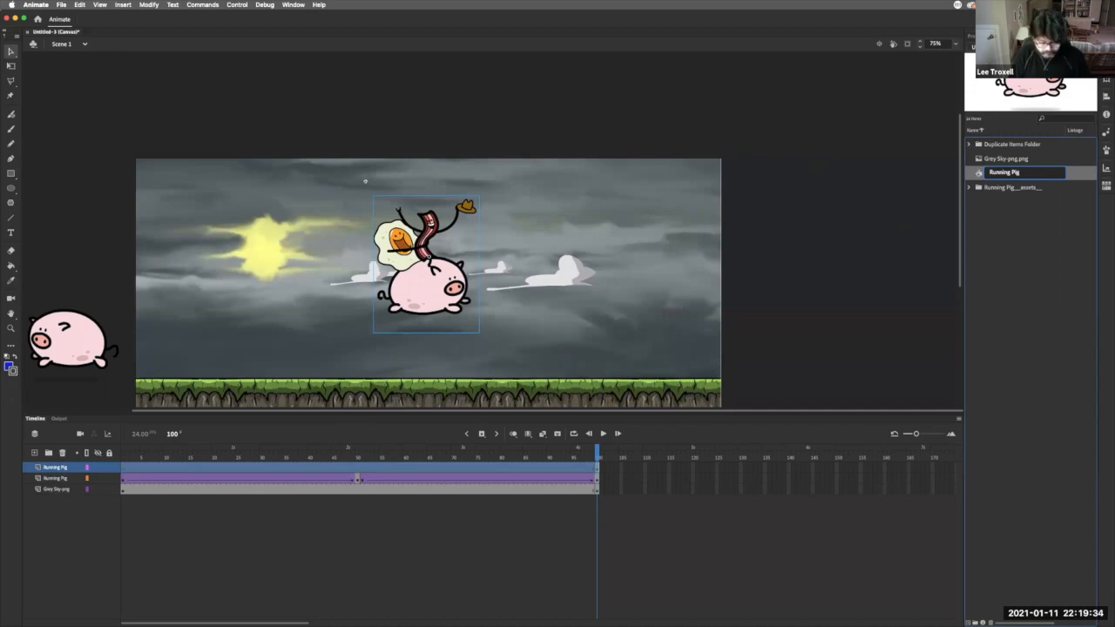
text(alone)
key(Return)
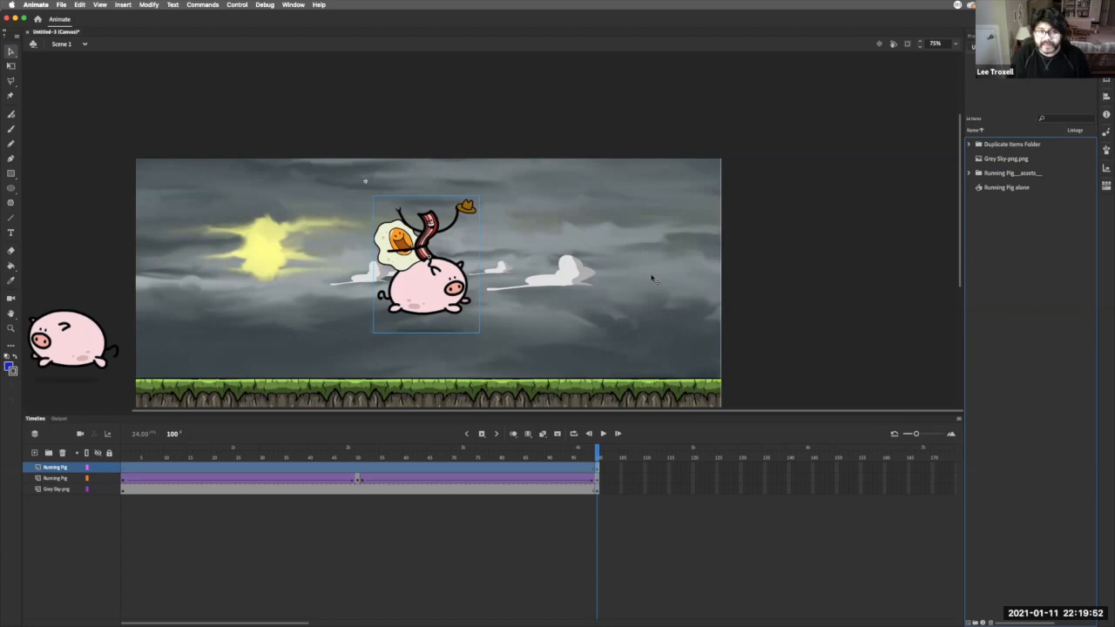
- Undo the symbol rename, the added Running Pig asset and the layer deletions inside the Running Pig symbol
key(super+z)
key(super+z)
key(super+z)
key(super+z)
key(super+z)
key(super+z)
key(super+z)
key(super+z)
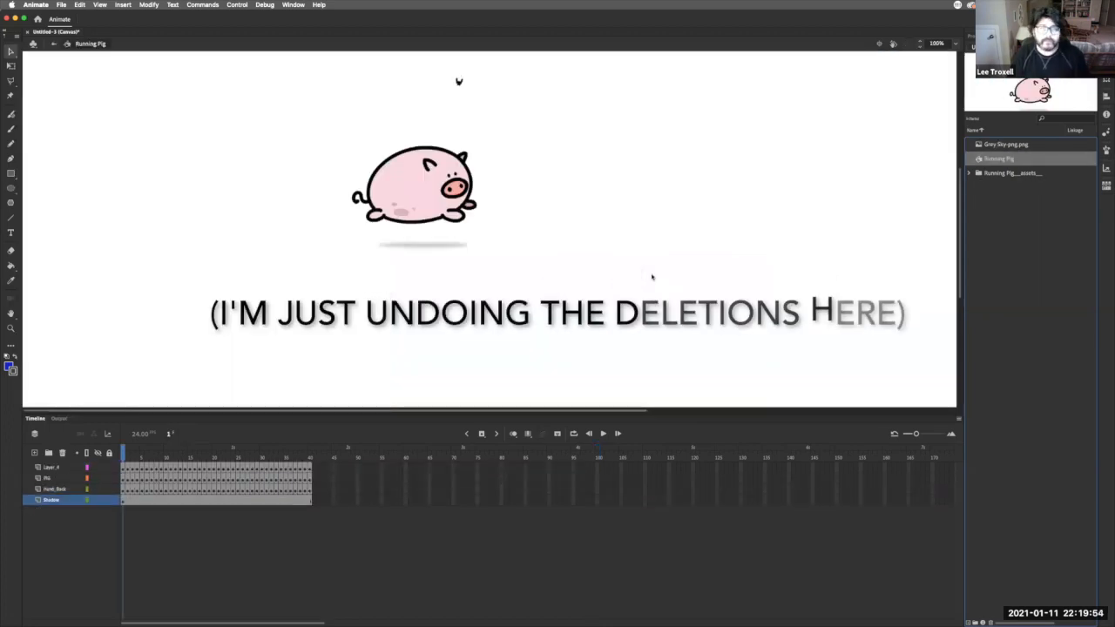
key(super+z)
key(super+z)
key(super+z)
key(super+z)
key(super+z)
key(super+z)
key(super+z)
key(super+z)
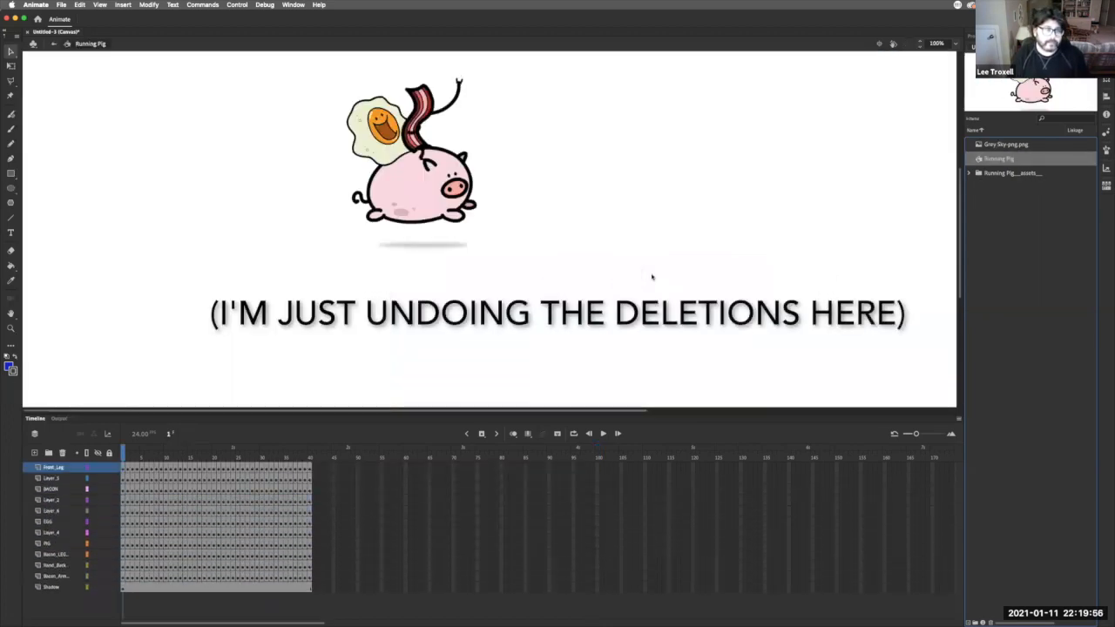
key(super+z)
key(super+z)
key(super+z)
key(super+z)
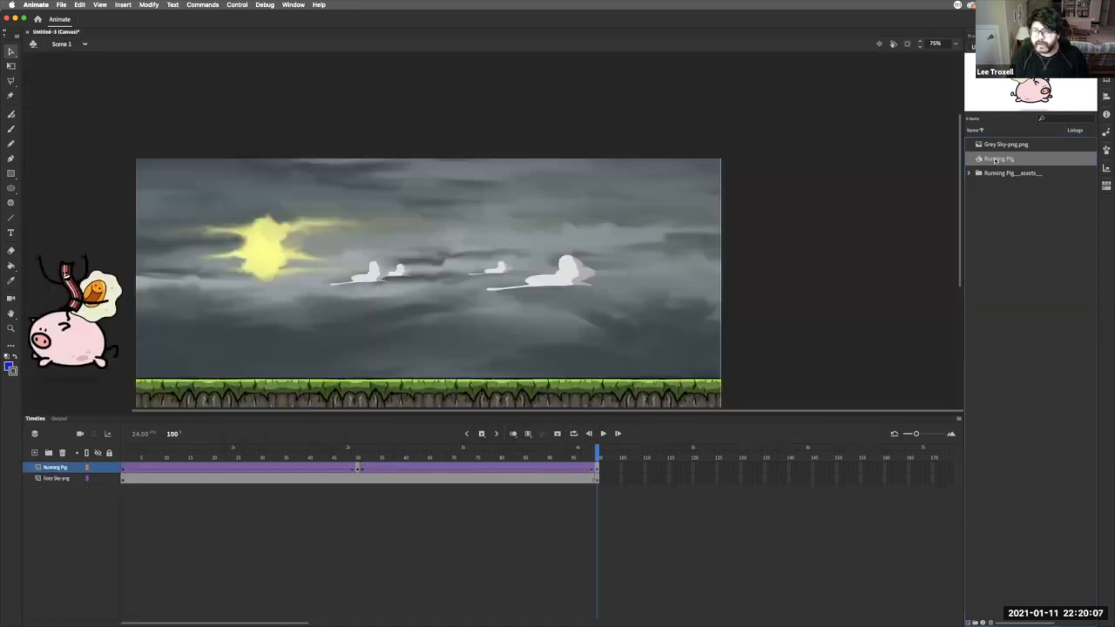
- Duplicate the library's Running Pig symbol as a graphic symbol named "Running Pig alone"
right_click(996, 161)
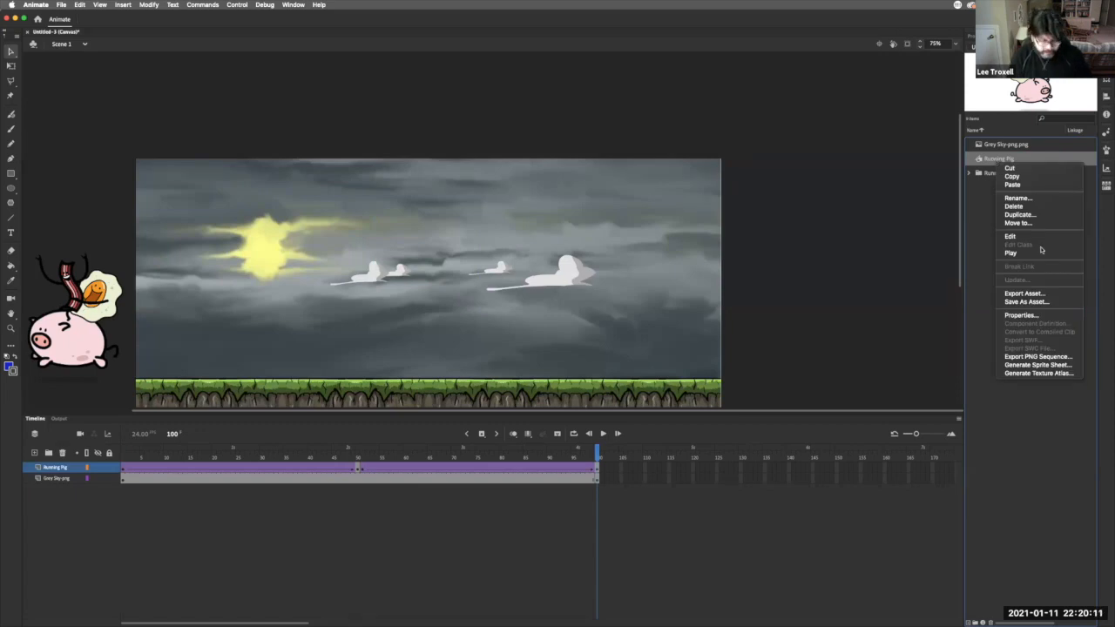
click(991, 159)
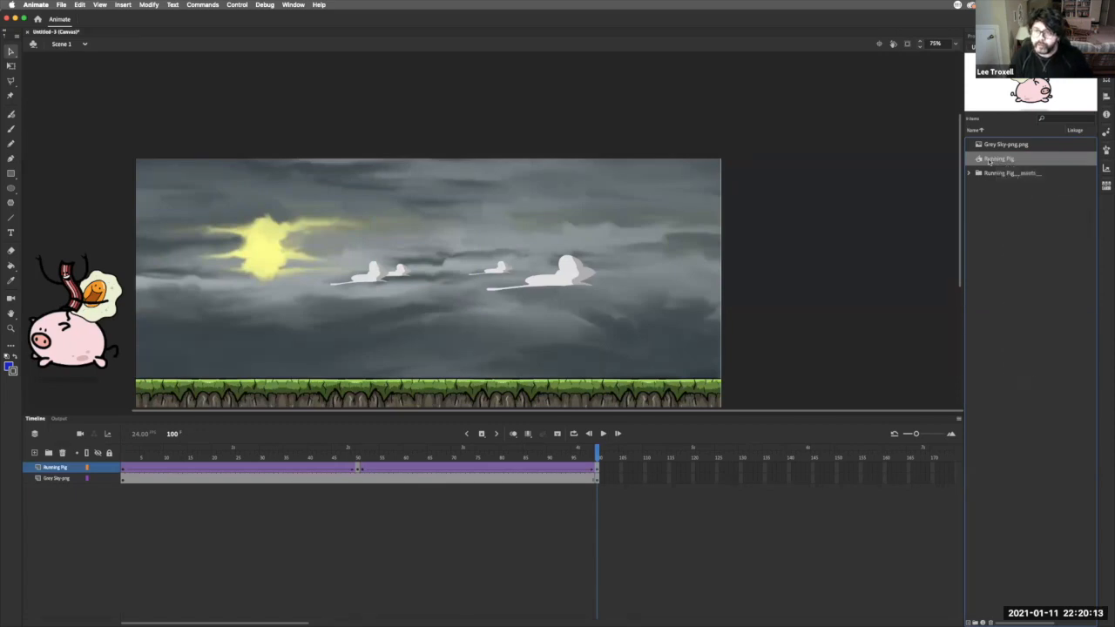
right_click(989, 161)
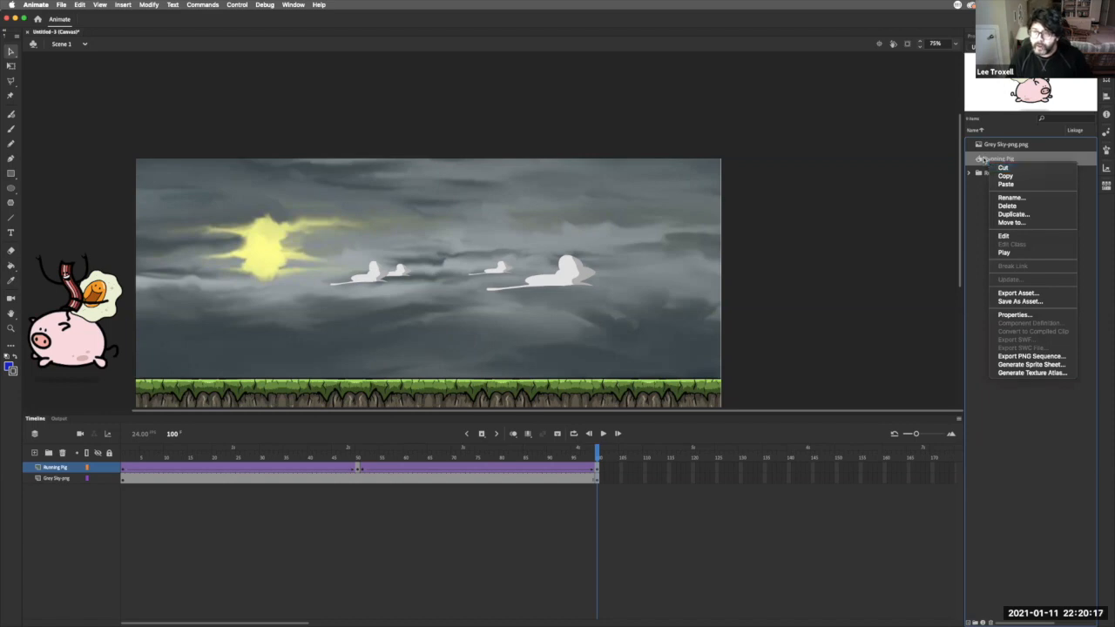
click(1023, 218)
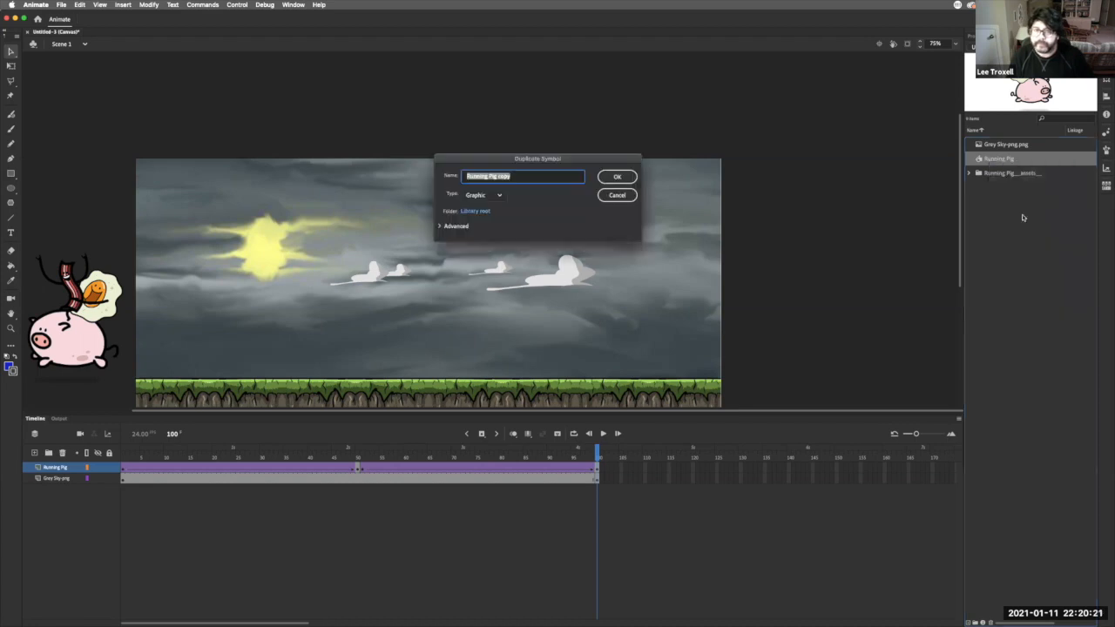
key(Right)
key(BackSpace)
key(BackSpace)
key(BackSpace)
text(sl)
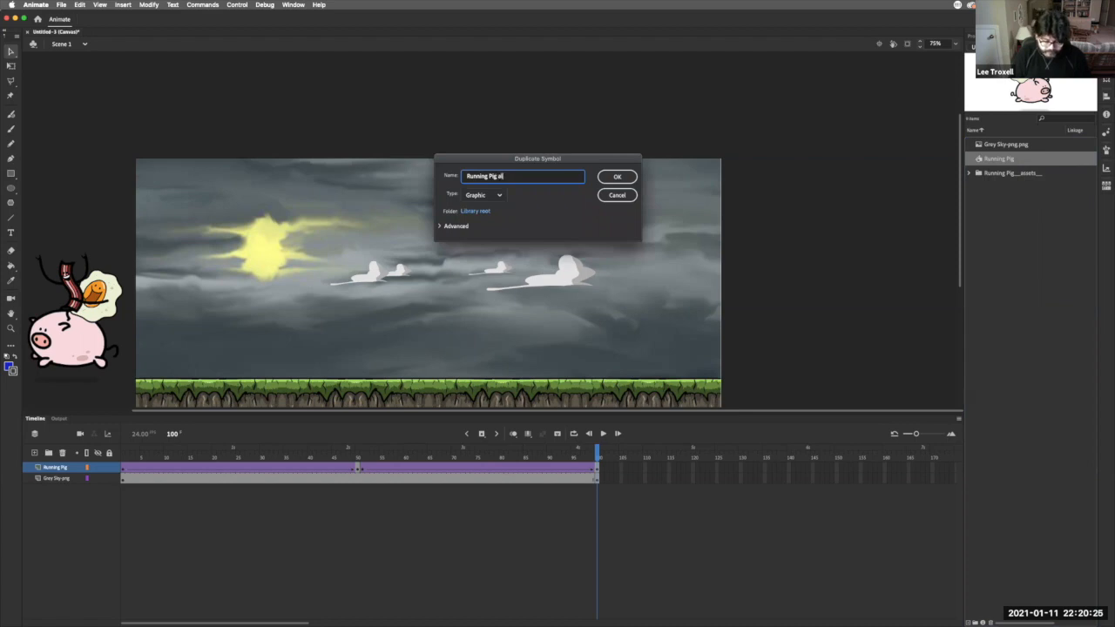
text(am)
key(Return)
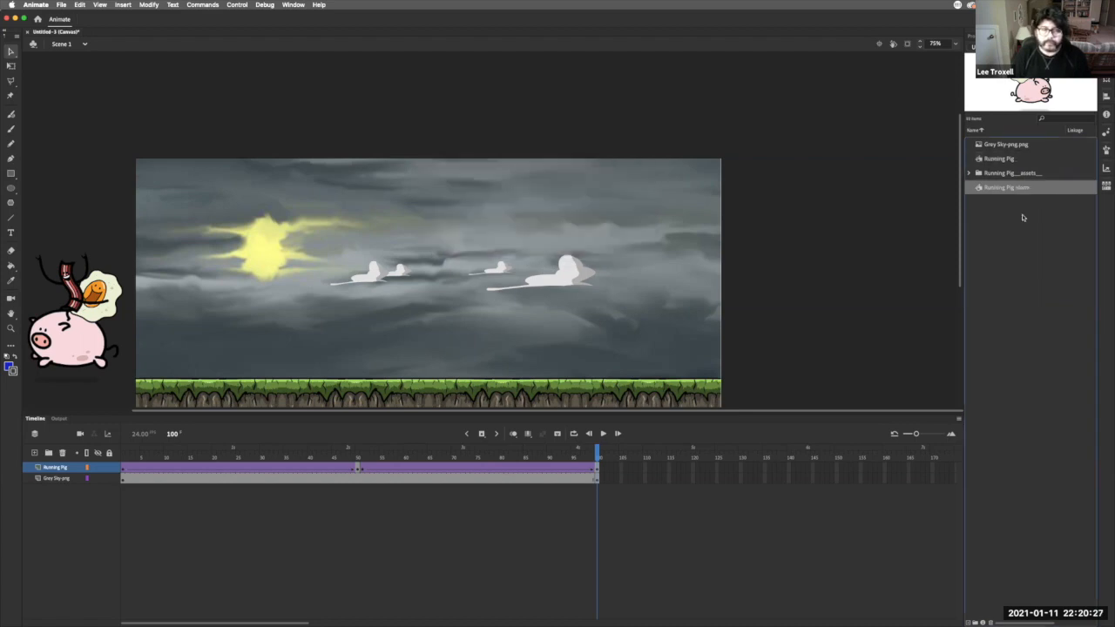
- Inside the Running Pig alone symbol, delete every layer except Layer_4, Pig and Shadow, and scrub through its run animation
double_click(982, 189)
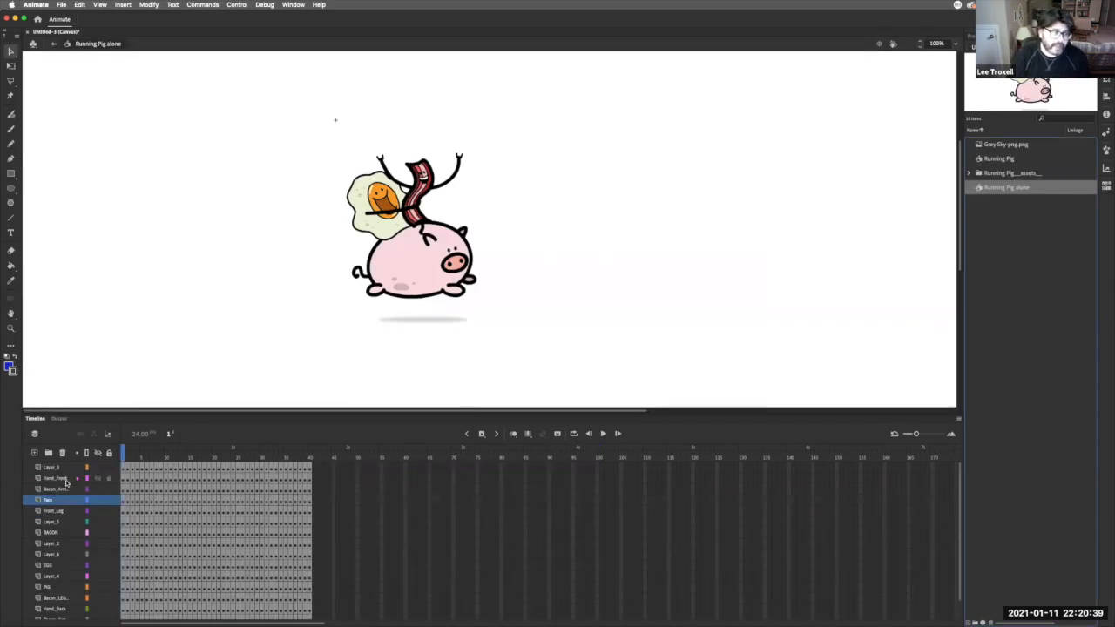
scroll(66, 481, down, 2)
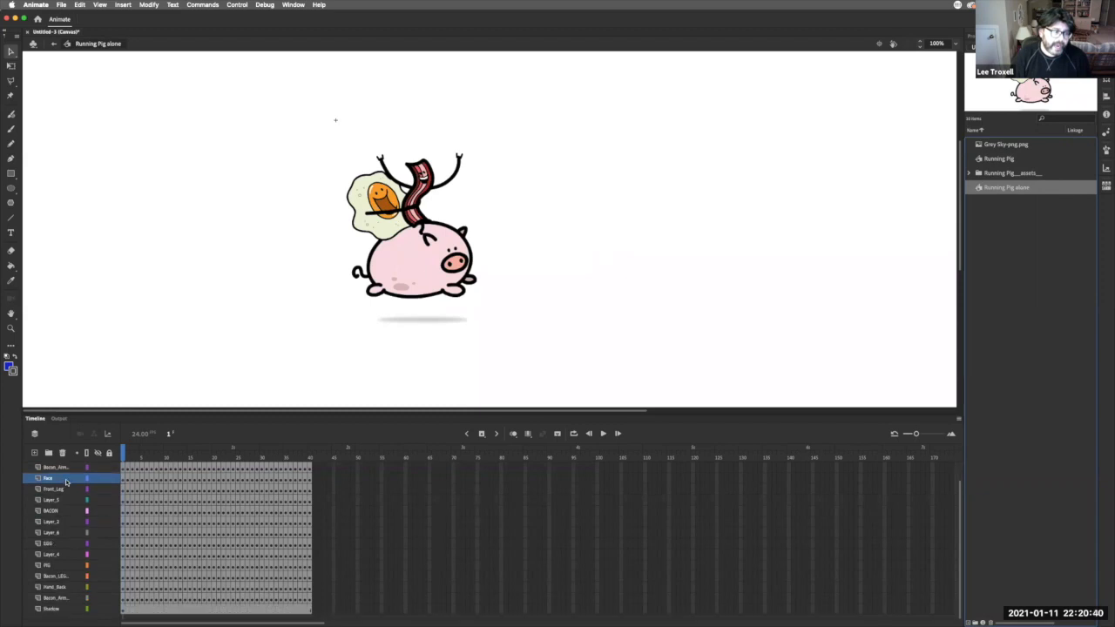
click(54, 600)
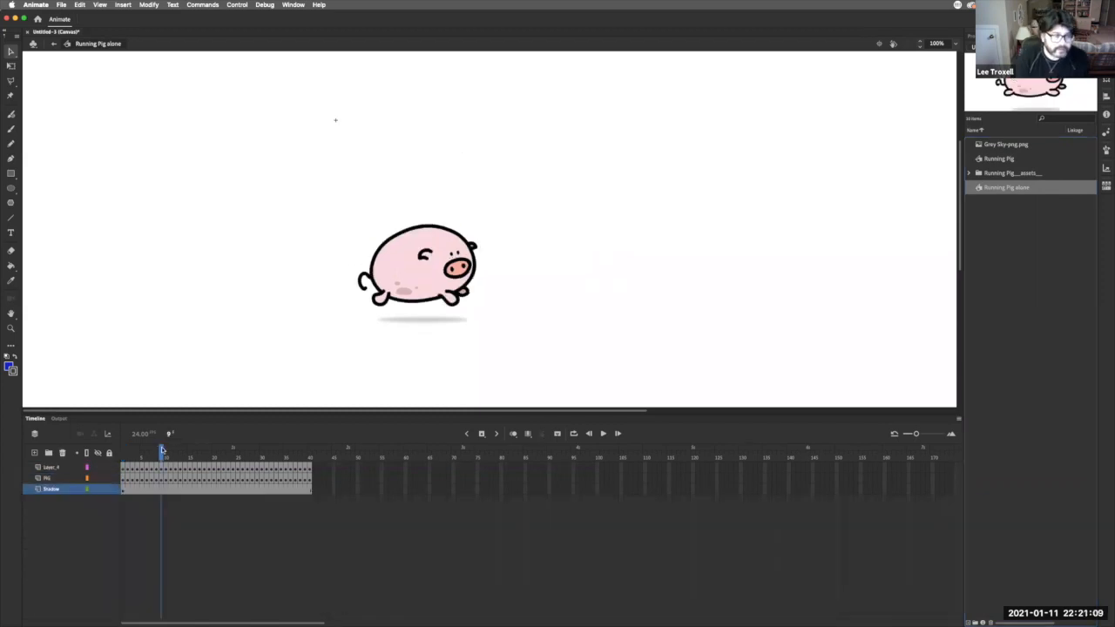
drag(140, 452, 304, 459)
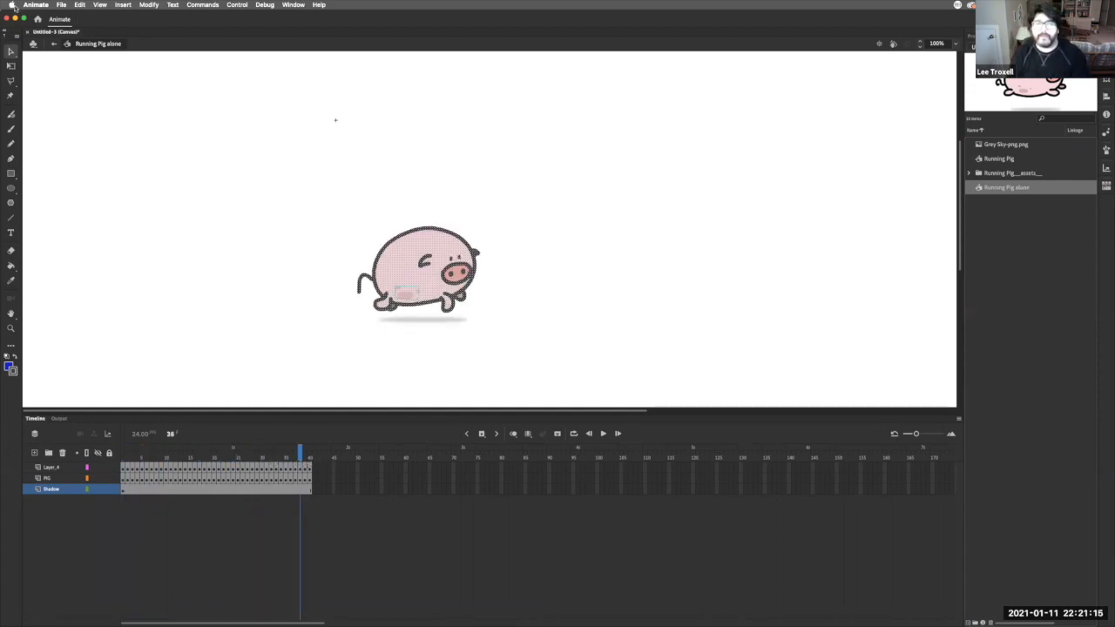
click(41, 43)
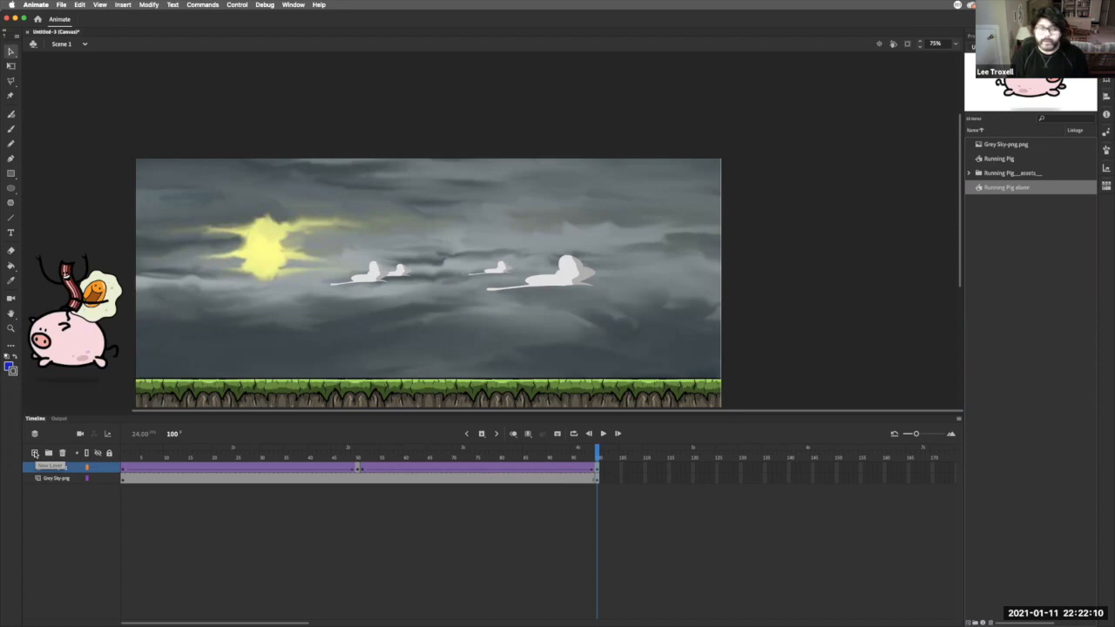
- Place Running Pig alone on a new layer with its keyframe at frame 100, just off the stage's left edge
click(35, 453)
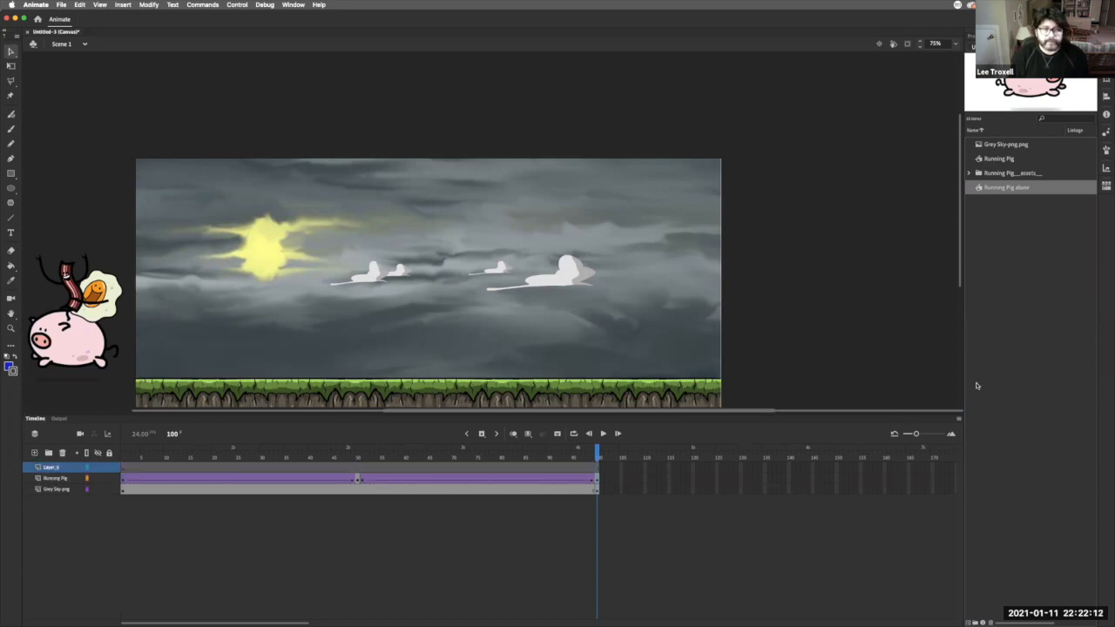
drag(1001, 189, 382, 305)
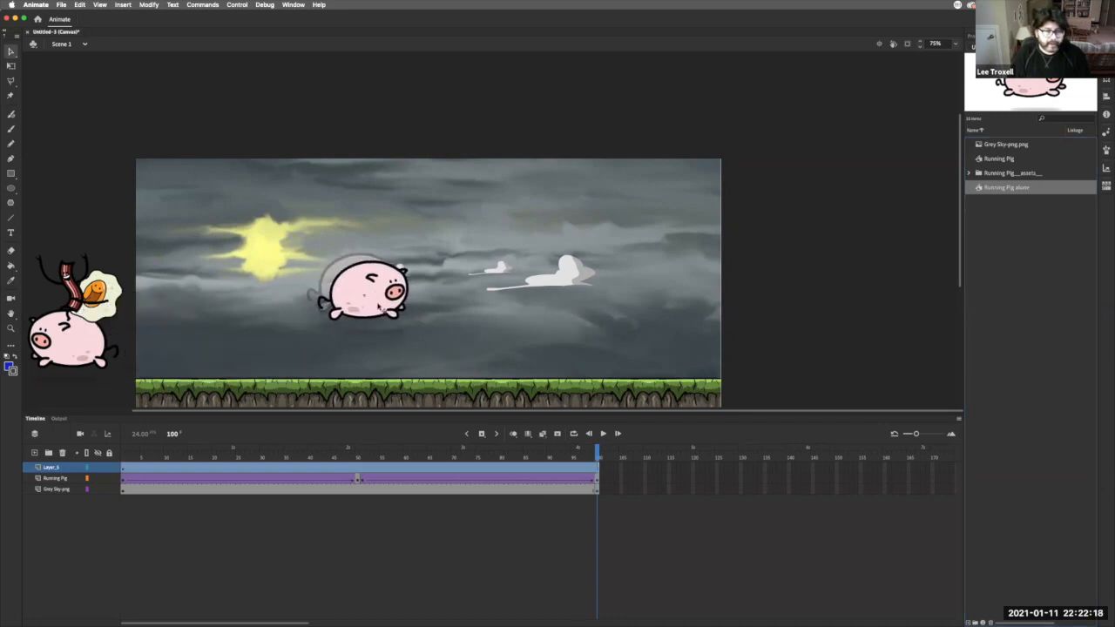
drag(123, 472, 599, 470)
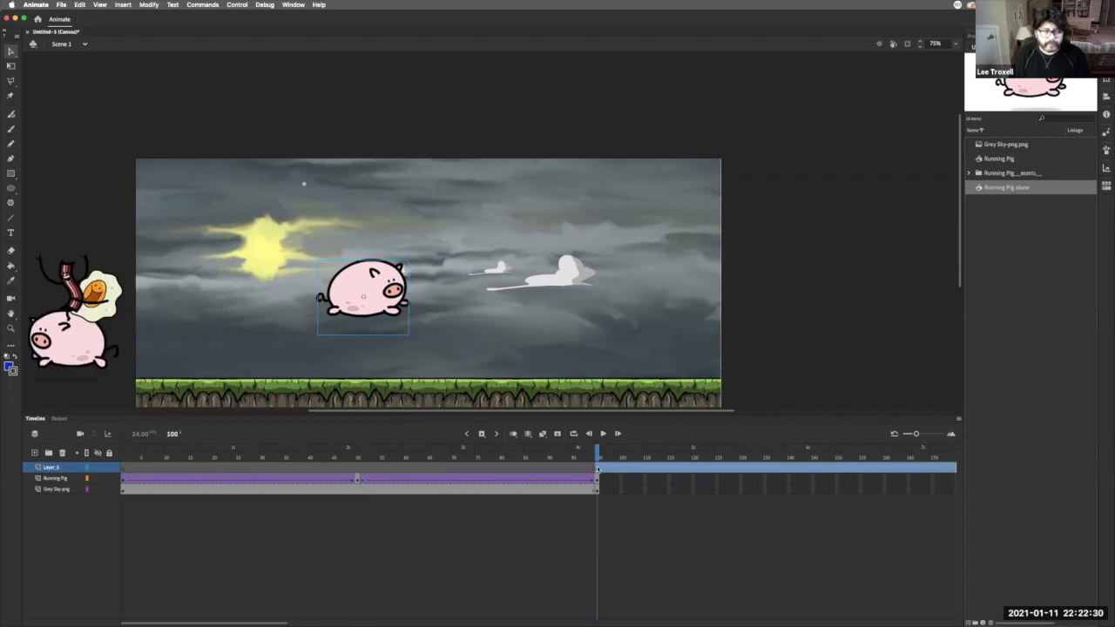
drag(350, 295, 97, 353)
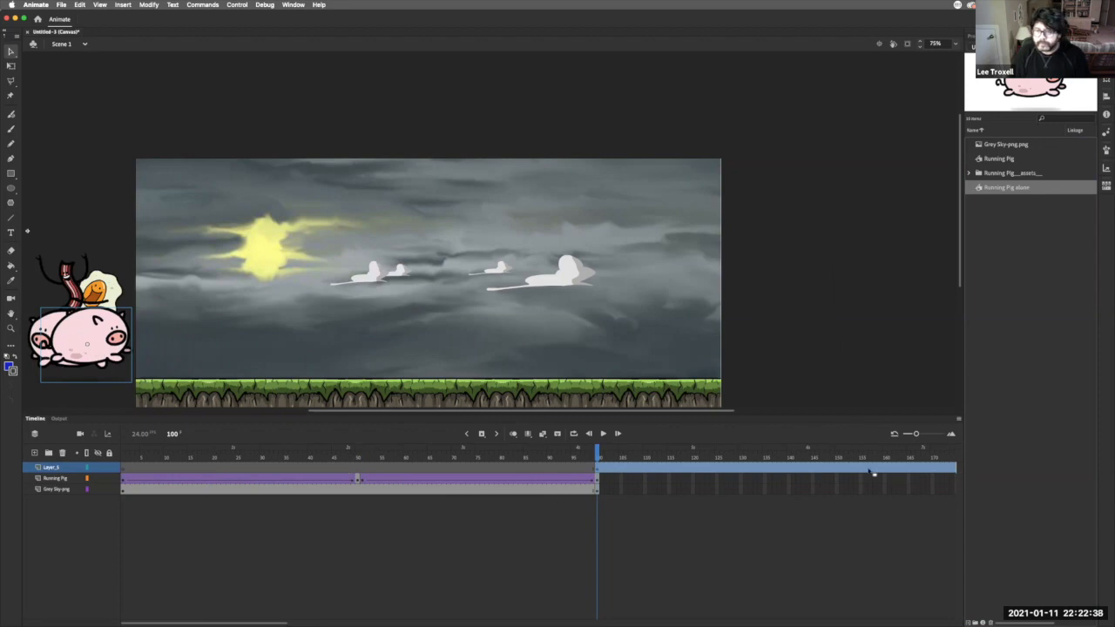
- Add frame 140 keyframes to the new pig layer and the Grey Sky layer, moving the pig past the stage's right edge
click(797, 469)
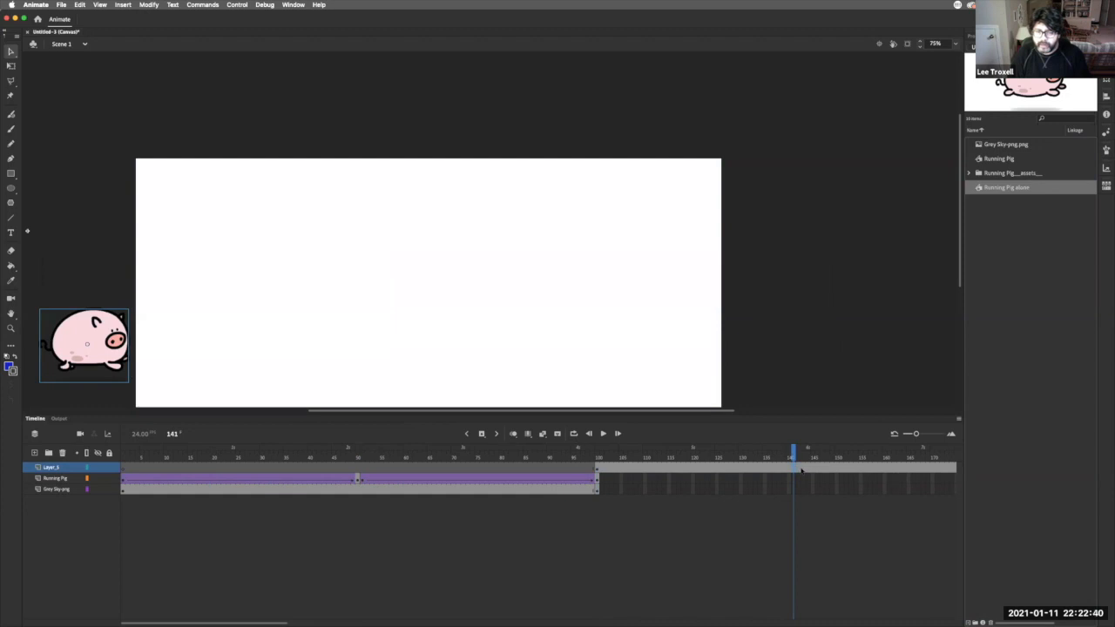
scroll(802, 471, right, 5)
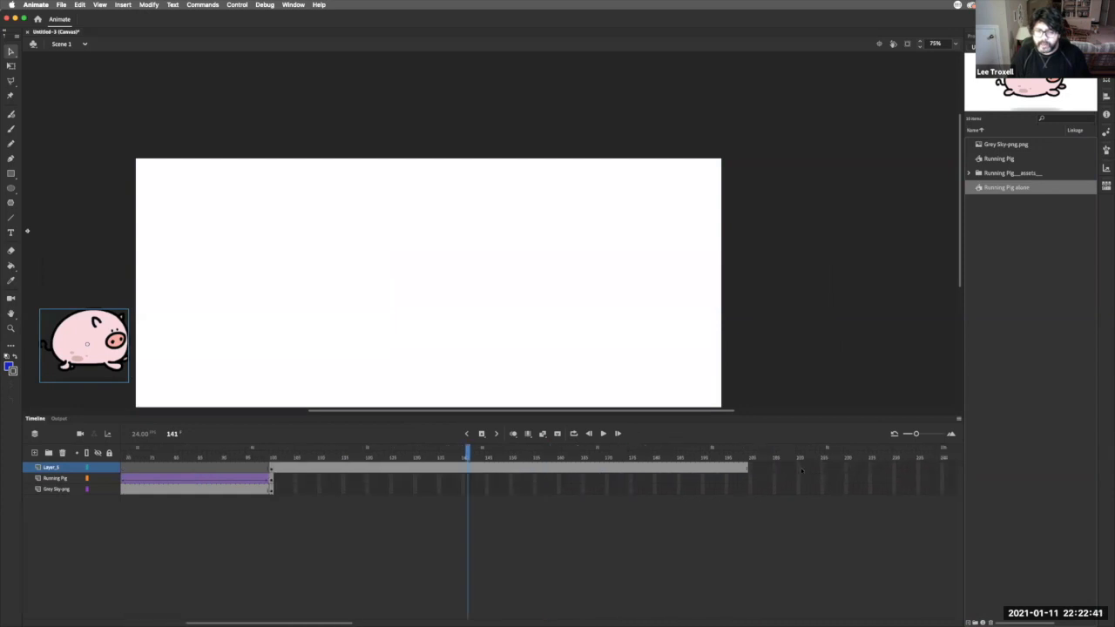
click(464, 470)
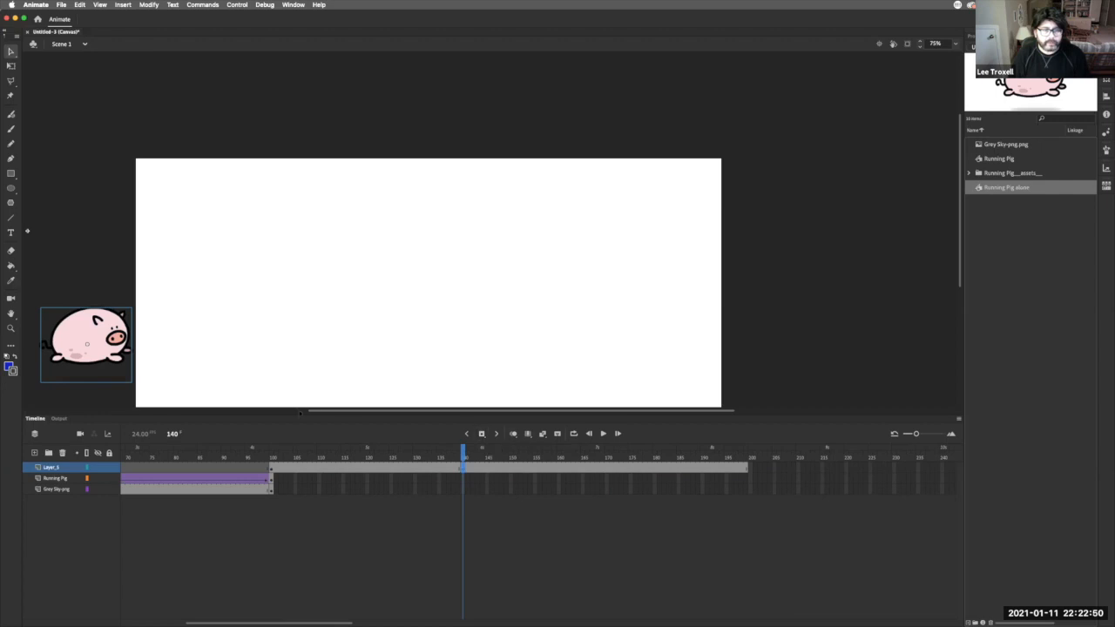
drag(94, 342, 786, 386)
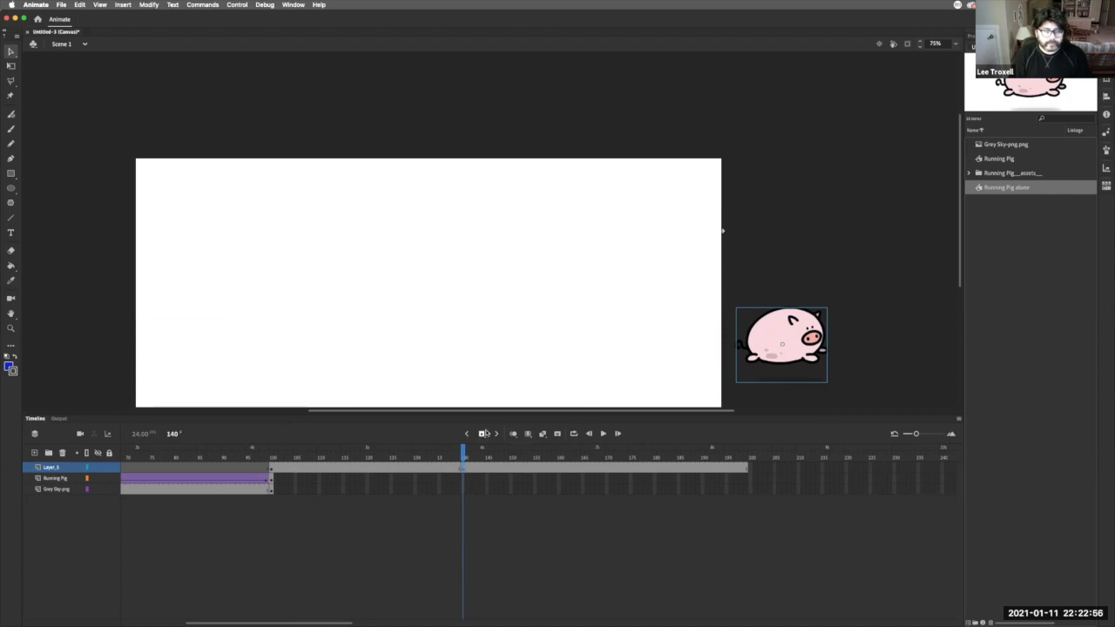
click(463, 489)
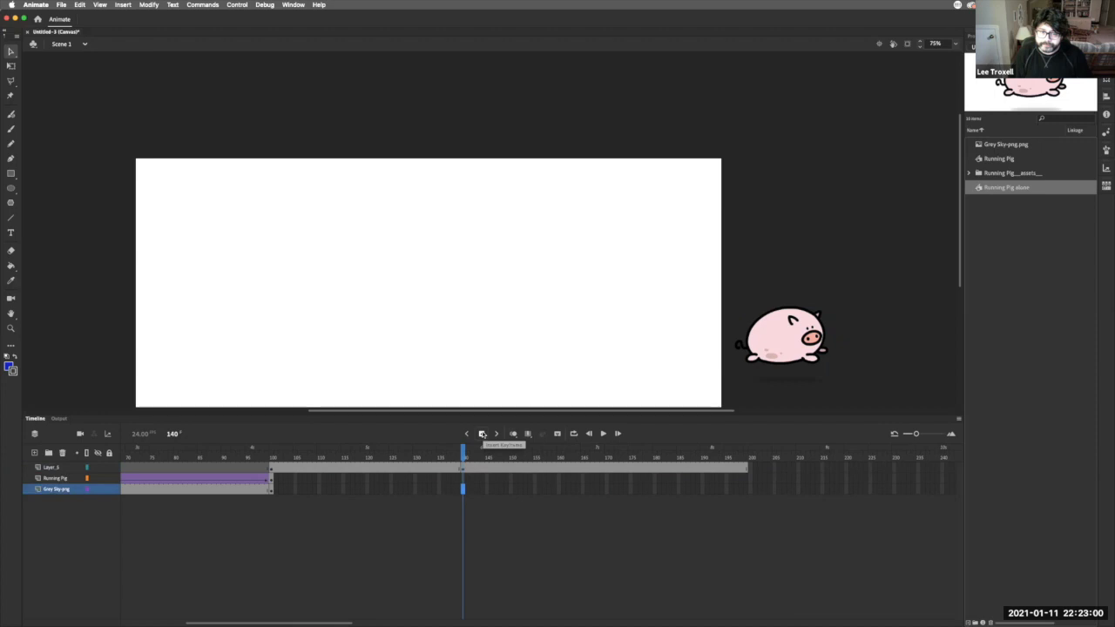
click(482, 433)
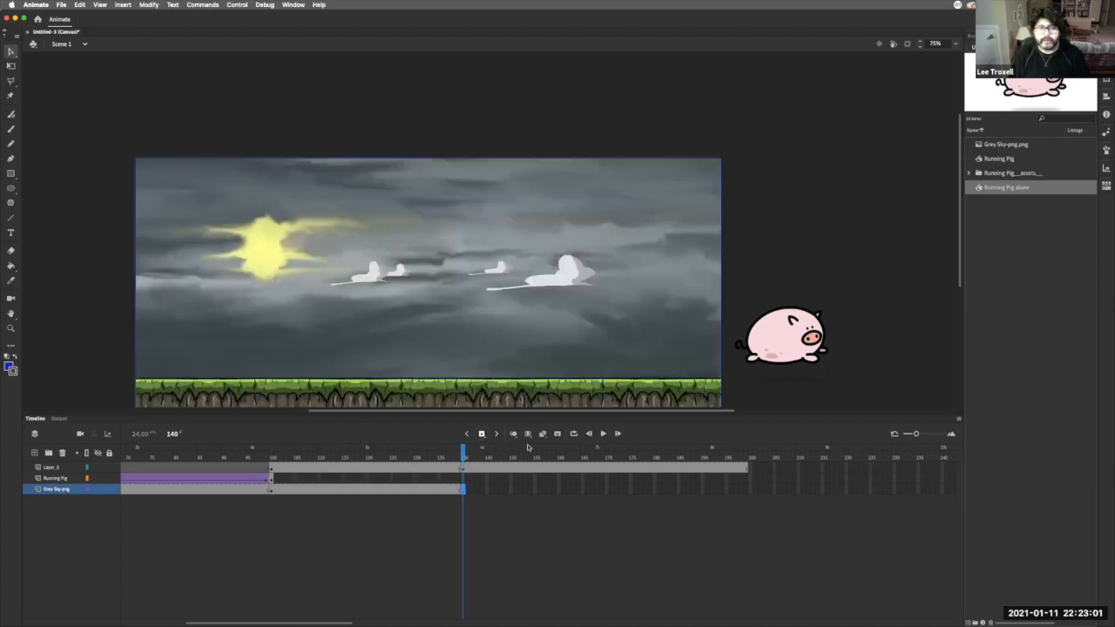
click(463, 469)
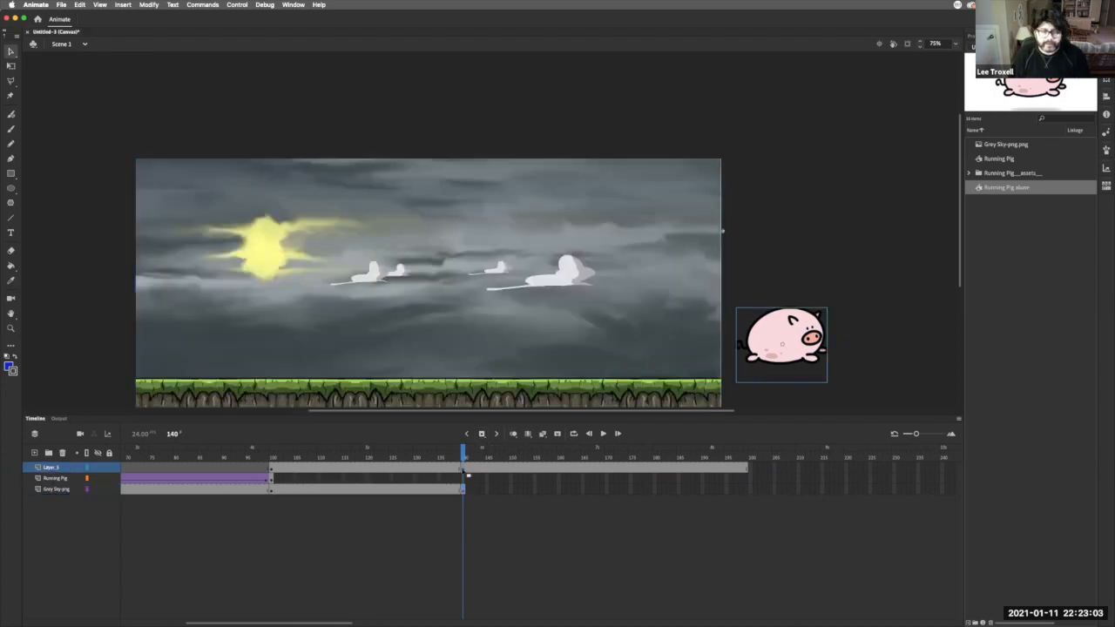
click(543, 434)
key(super+z)
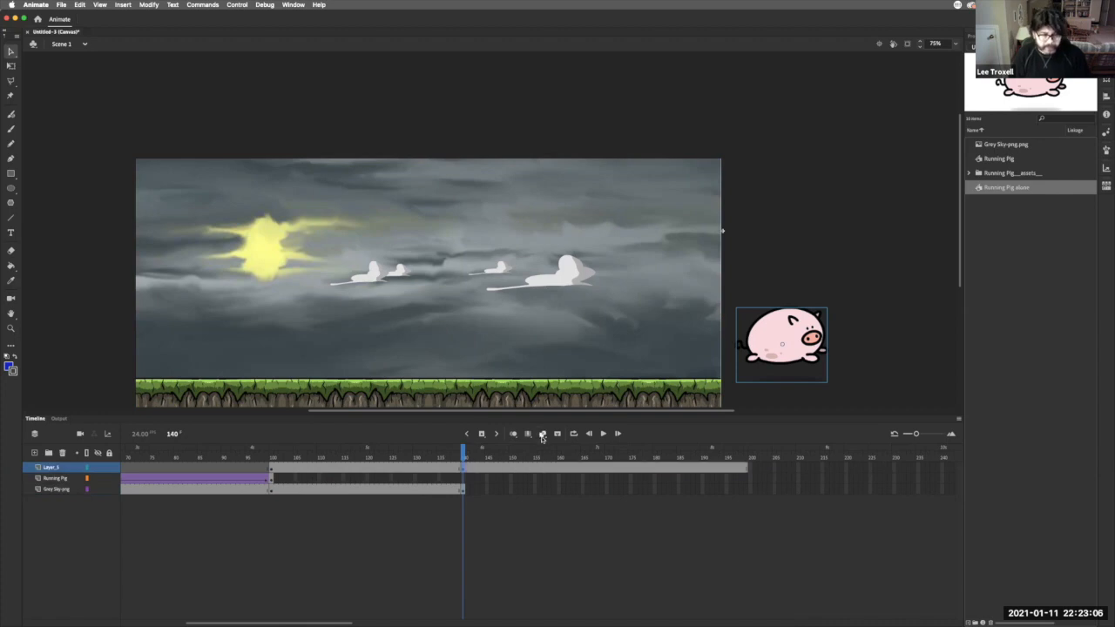
- Remove frames 141 to 199 from the new pig layer and create a classic tween between its frame 100 and 140 keyframes
click(468, 470)
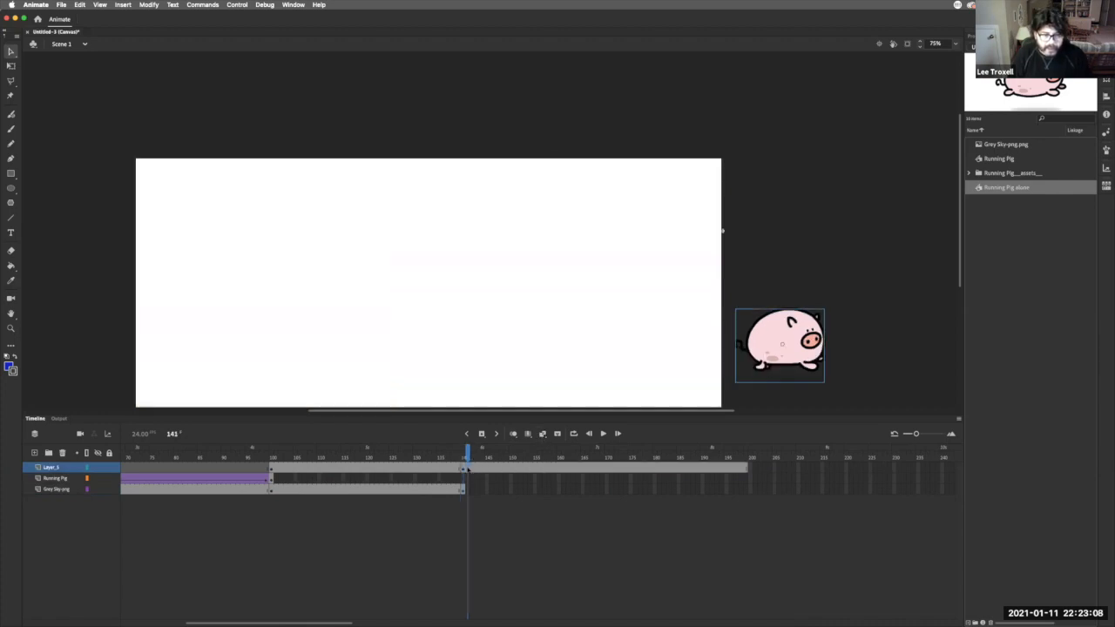
click(745, 470)
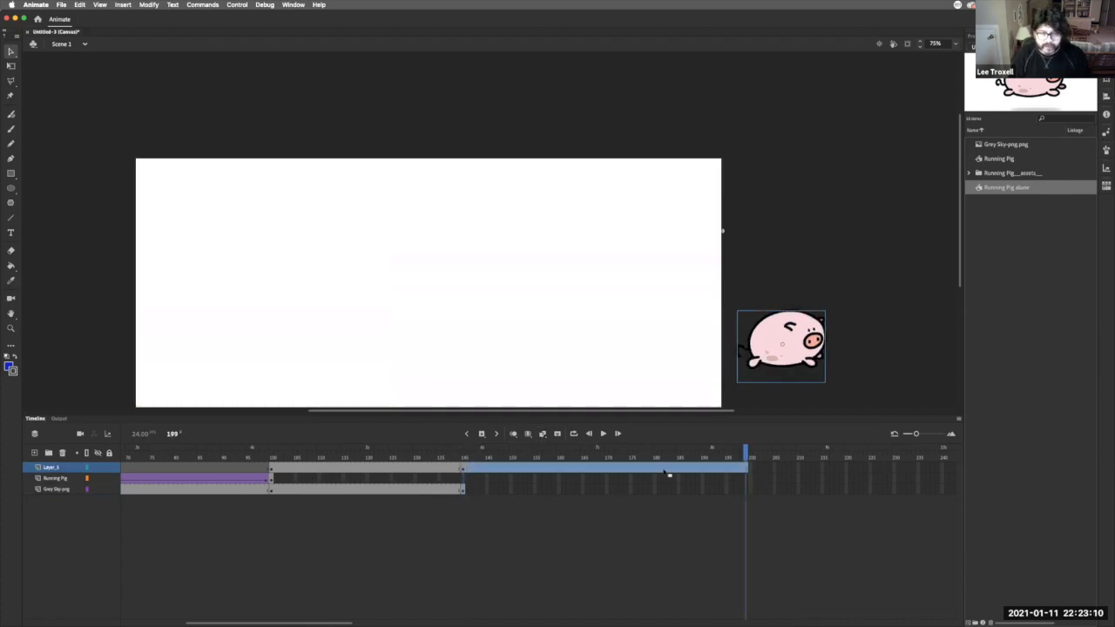
right_click(548, 470)
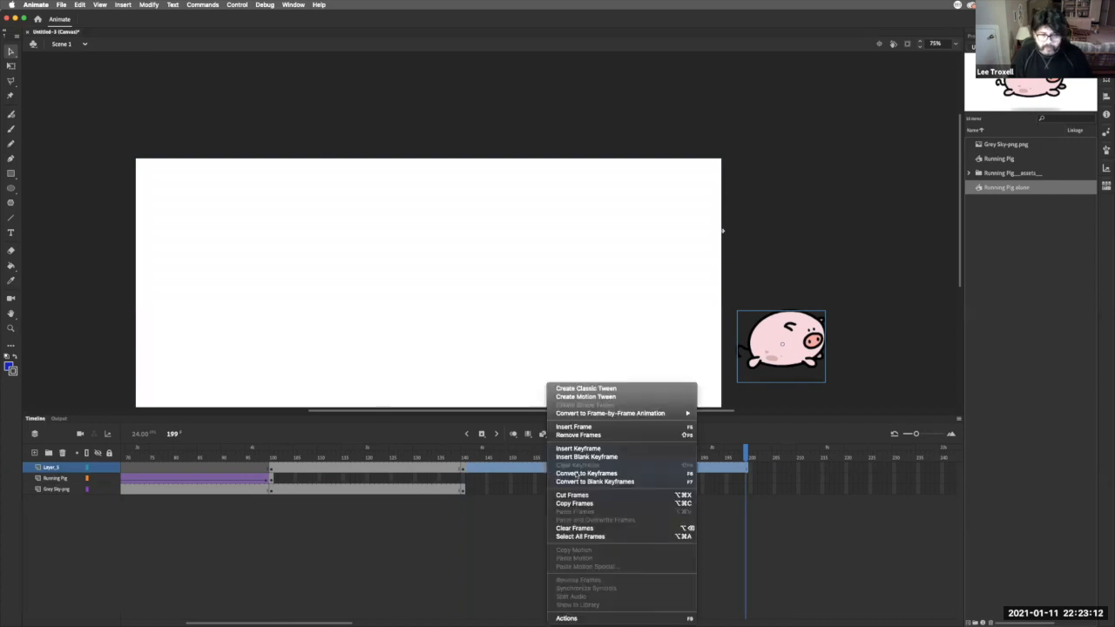
click(594, 435)
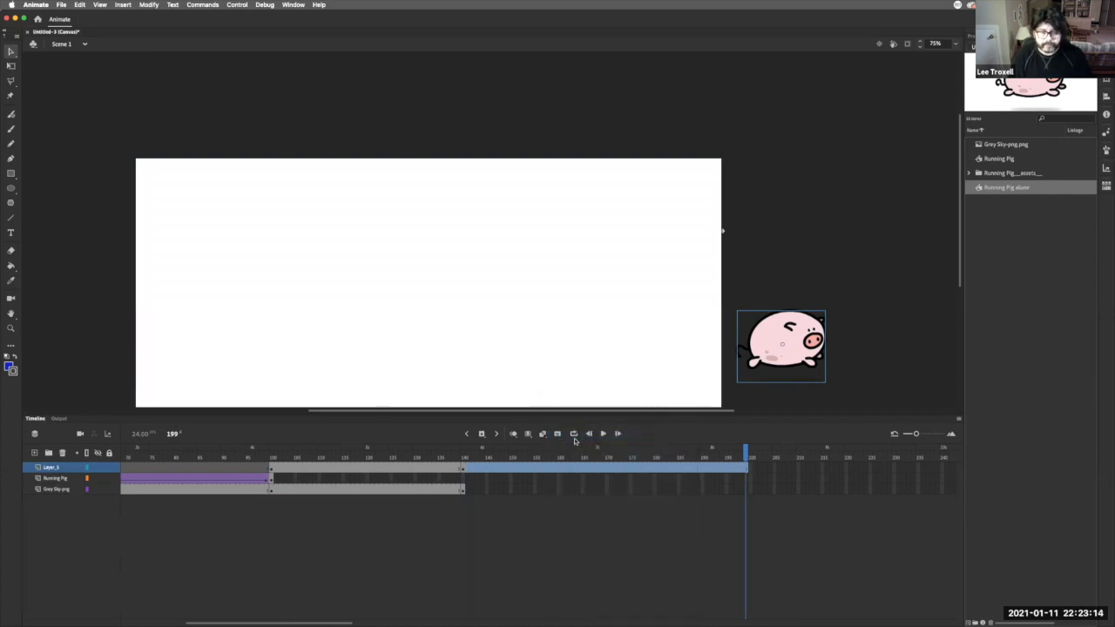
click(271, 471)
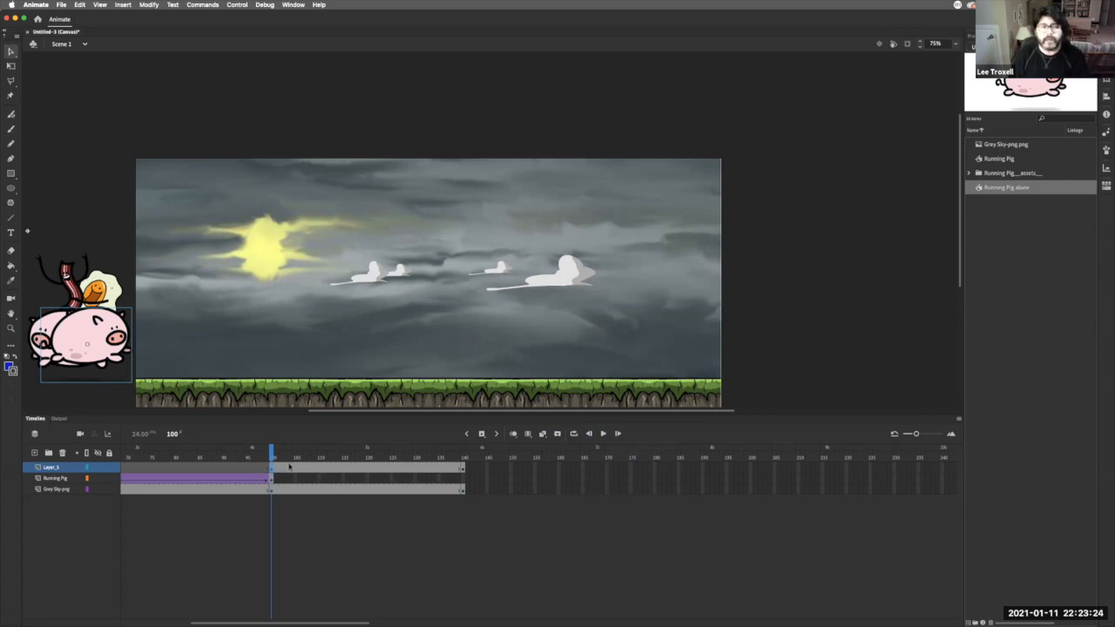
click(542, 434)
- Test the movie in the browser to watch the added pig run, and return to the Animate timeline
drag(272, 452, 47, 411)
click(274, 5)
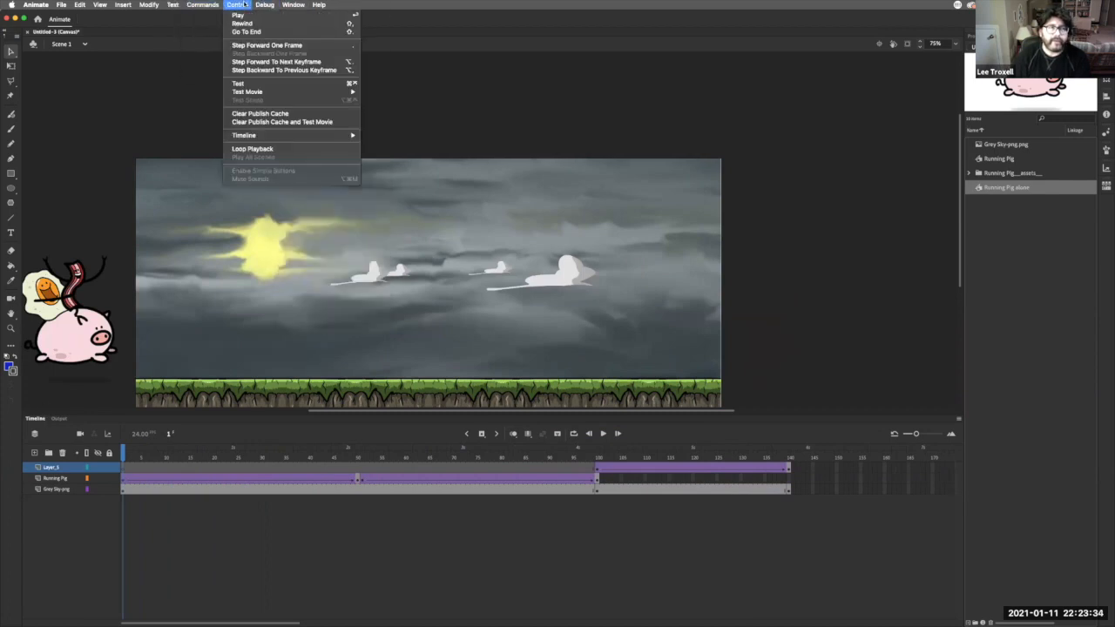
mouse_move(259, 92)
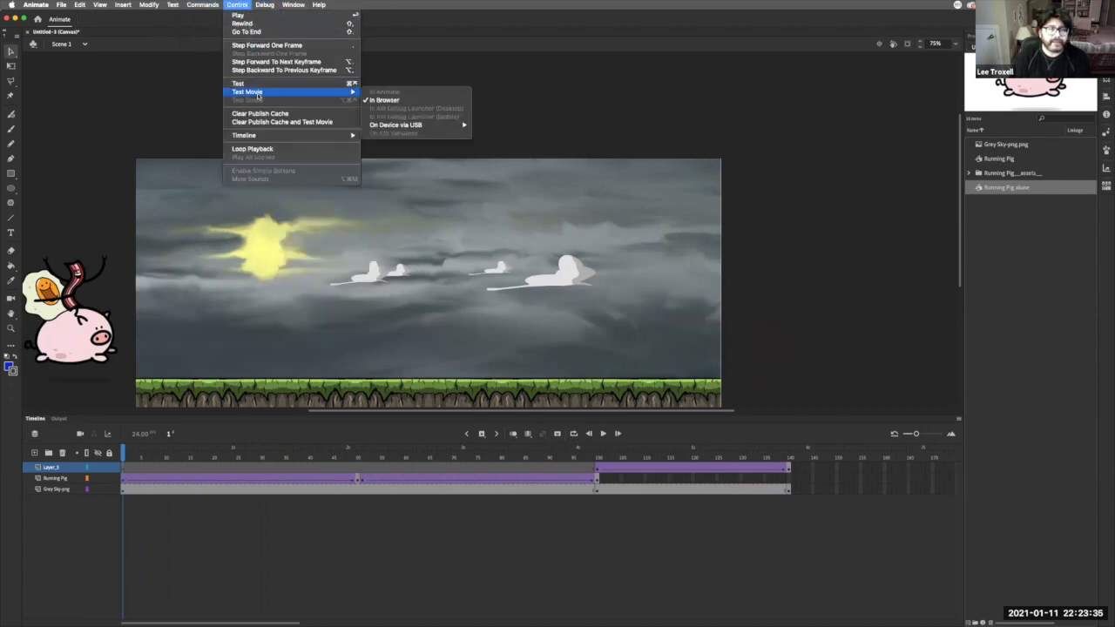
click(423, 98)
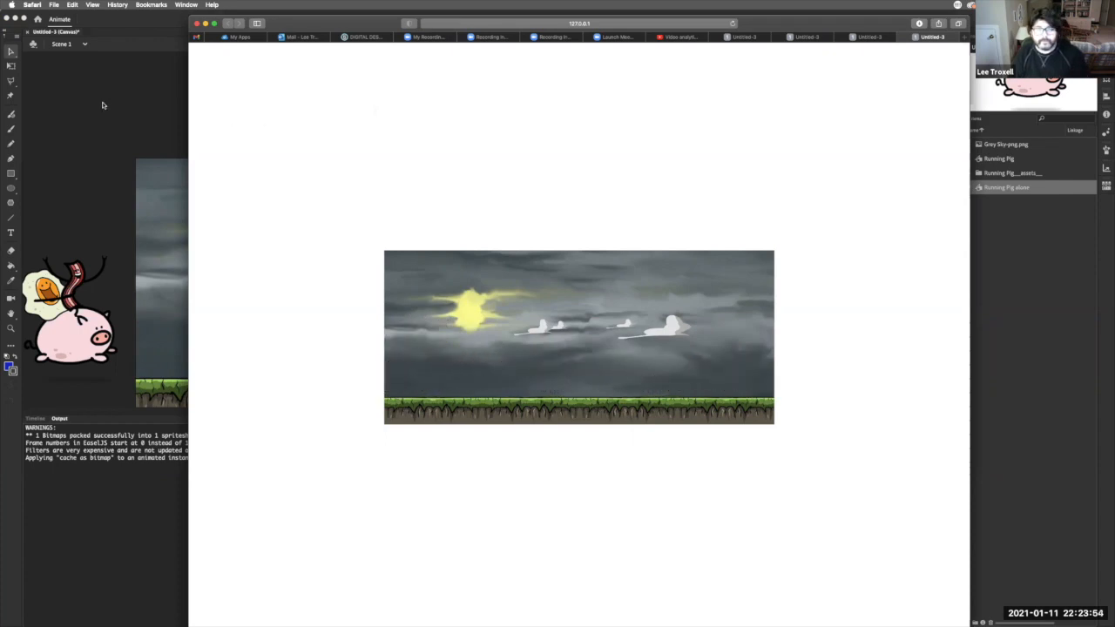
click(143, 142)
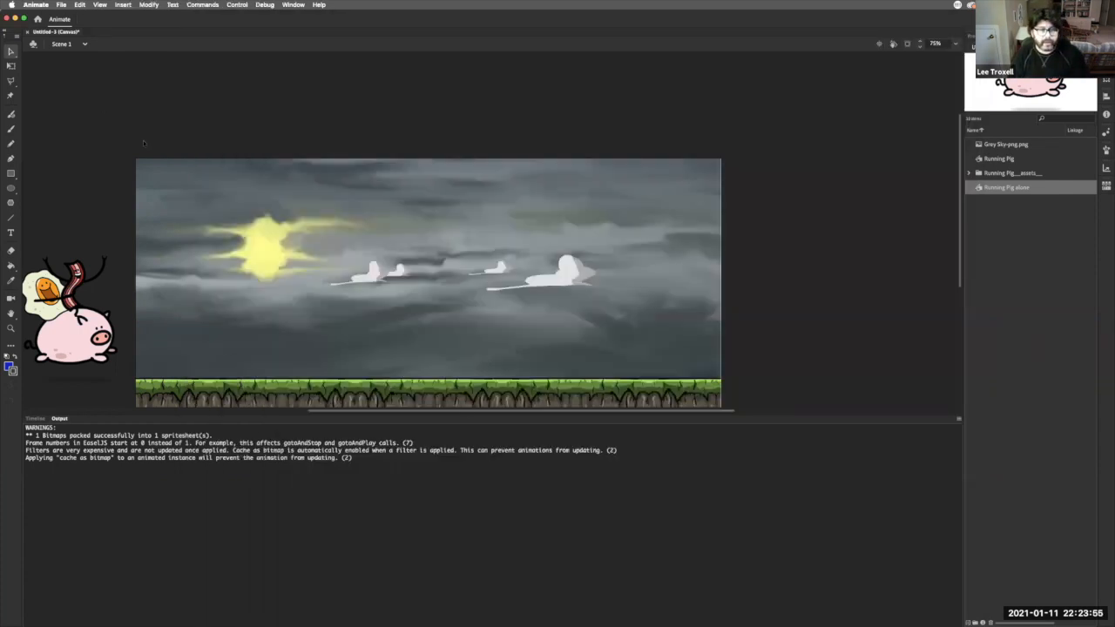
click(34, 419)
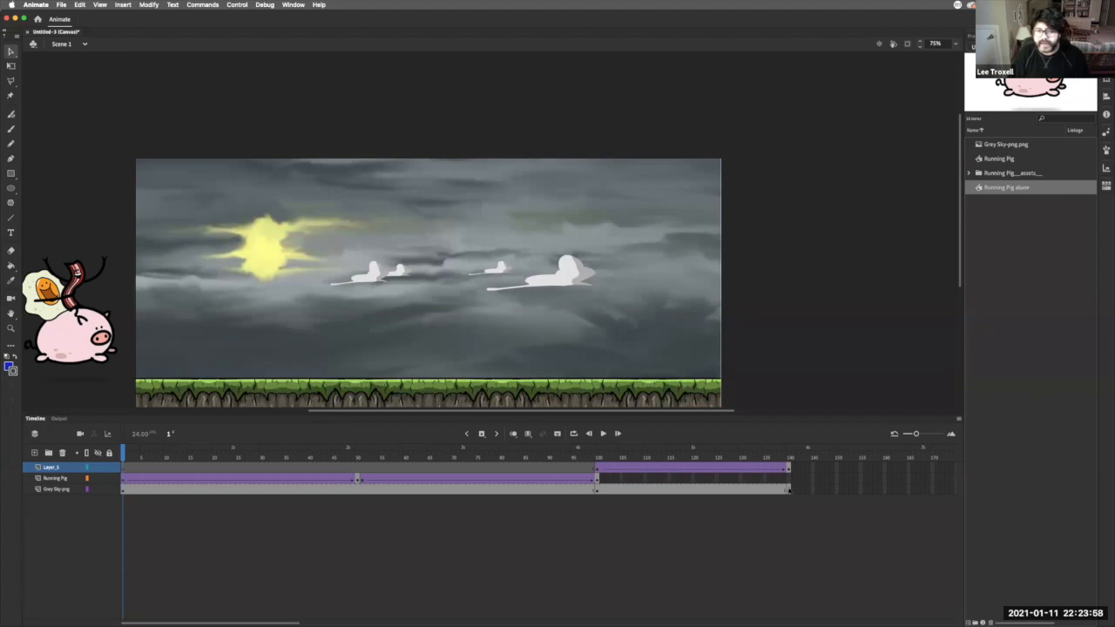
- Extend the Grey Sky background layer to frame 175 with a keyframe
scroll(796, 497, right, 5)
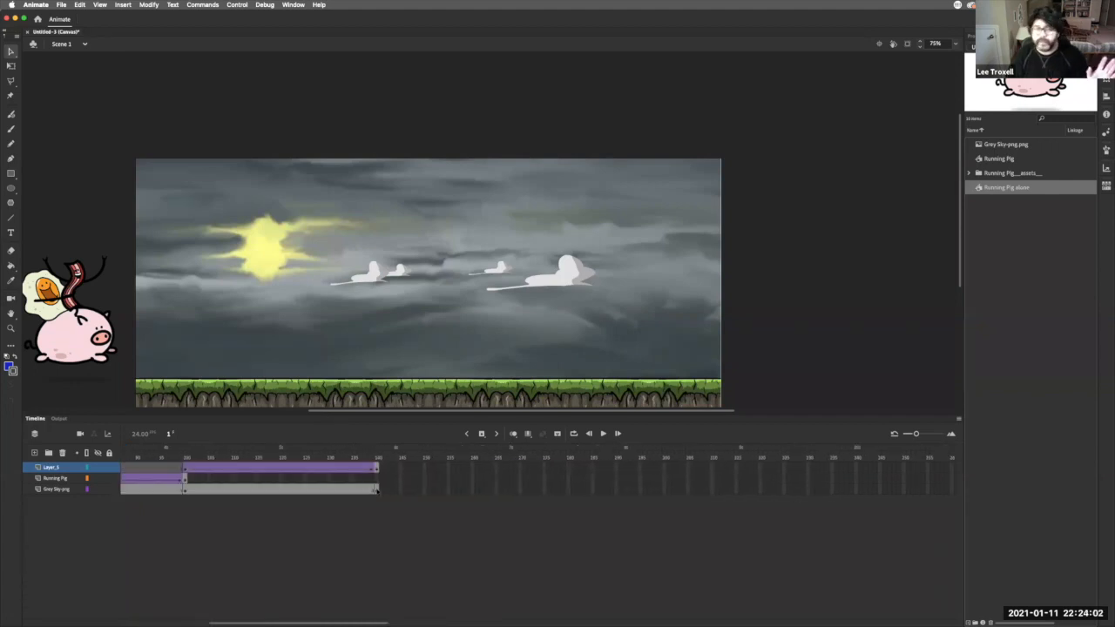
drag(378, 491, 404, 499)
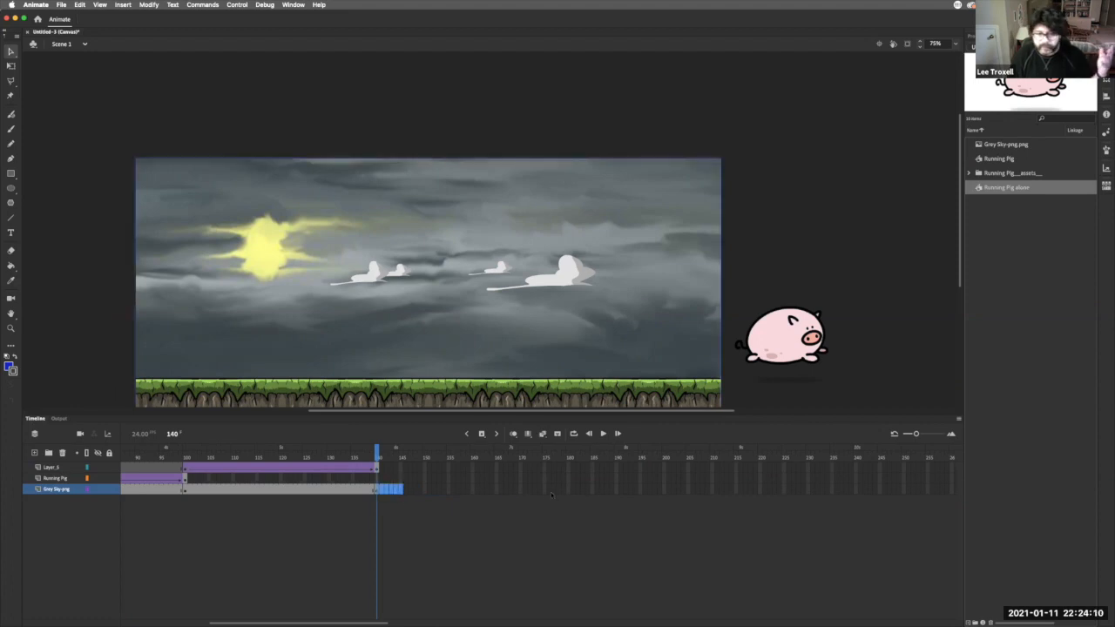
click(545, 490)
click(481, 434)
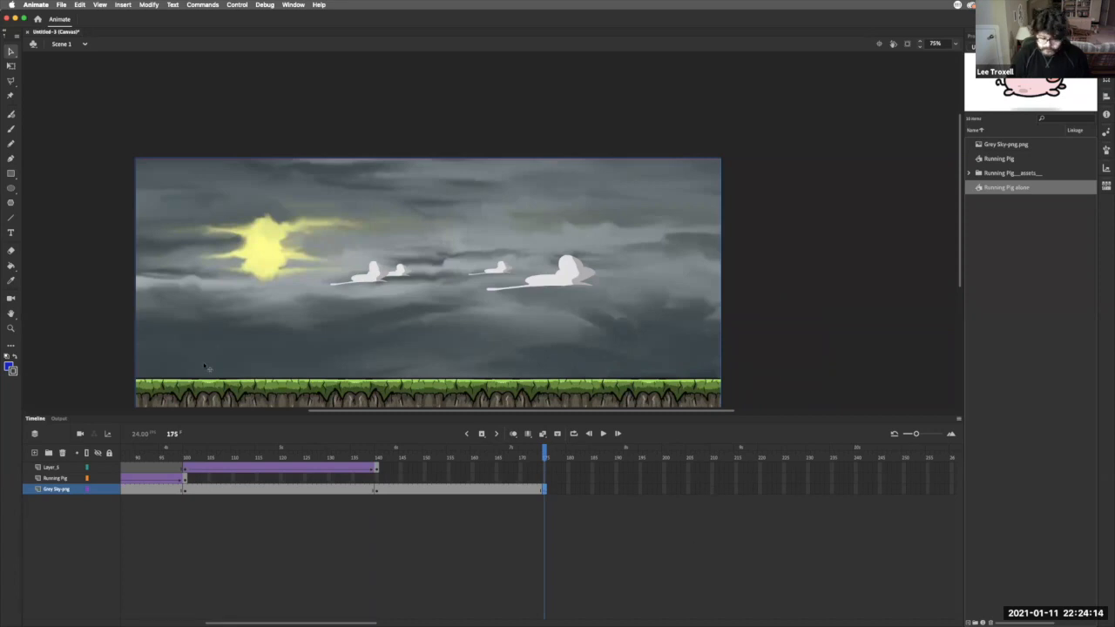
- Test the lengthened movie in the browser and return to the Animate timeline
key(super+Return)
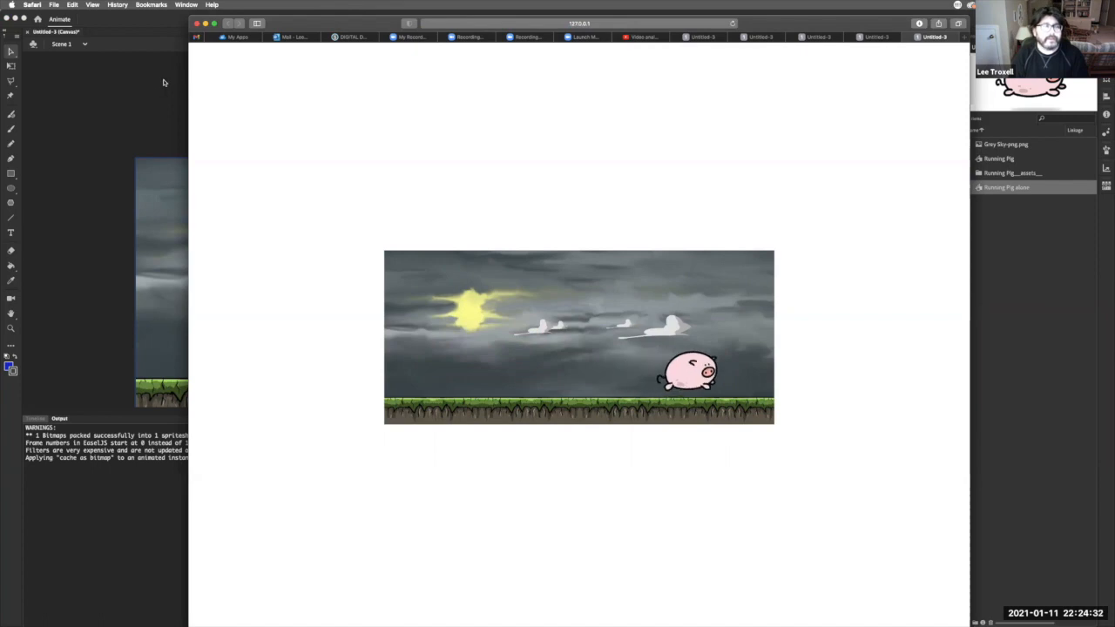
scroll(155, 82, down, 2)
click(87, 109)
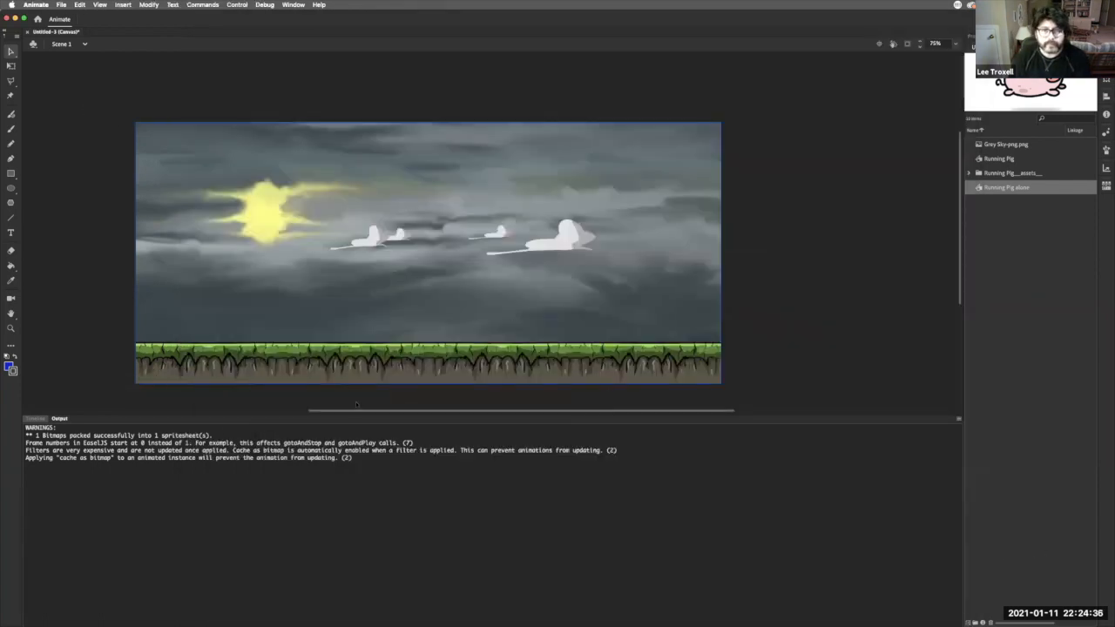
click(34, 419)
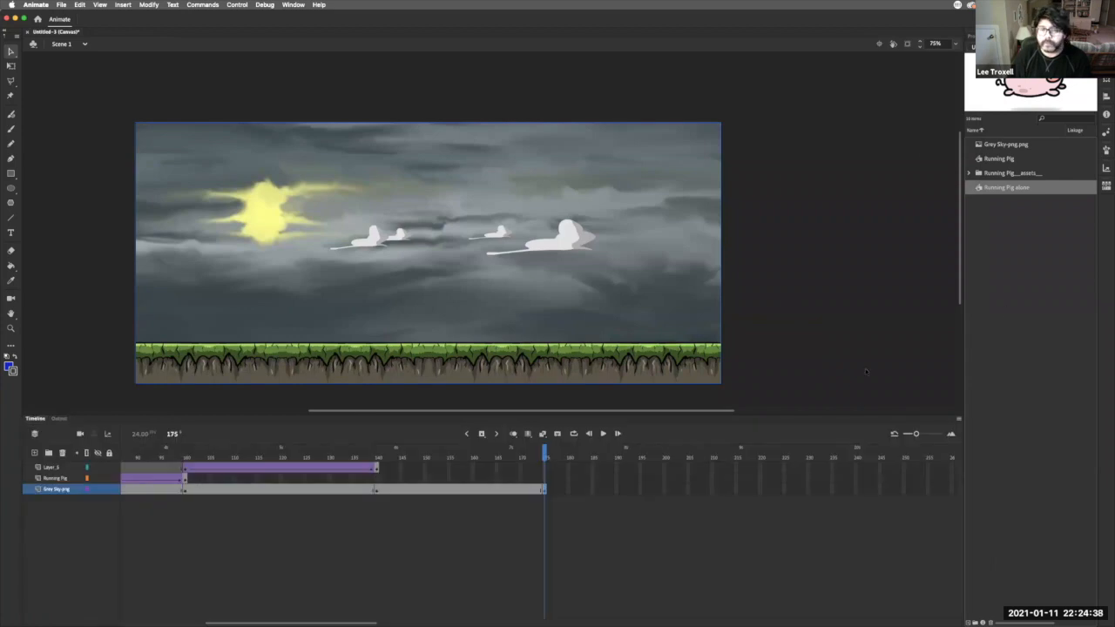